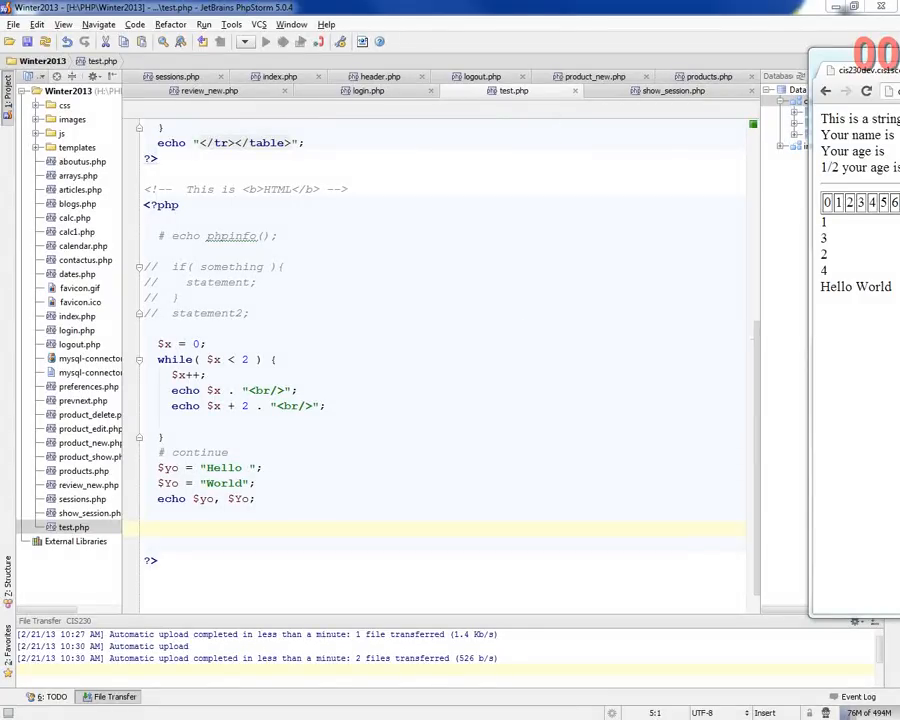
Review login.php's commented-out username echo and the verify/session planning comments.
click(368, 90)
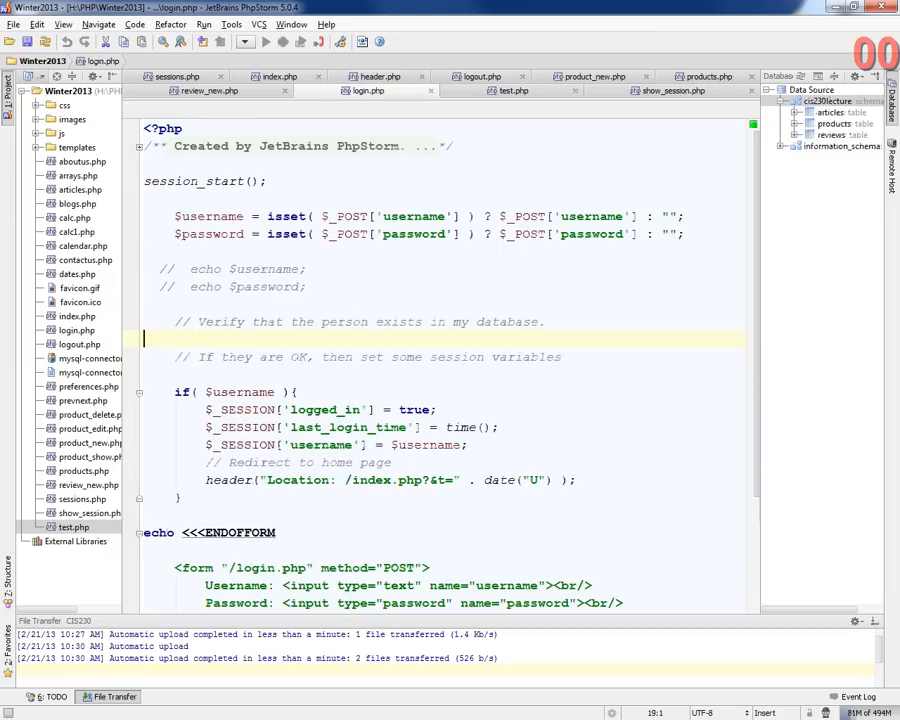
drag(151, 269, 216, 269)
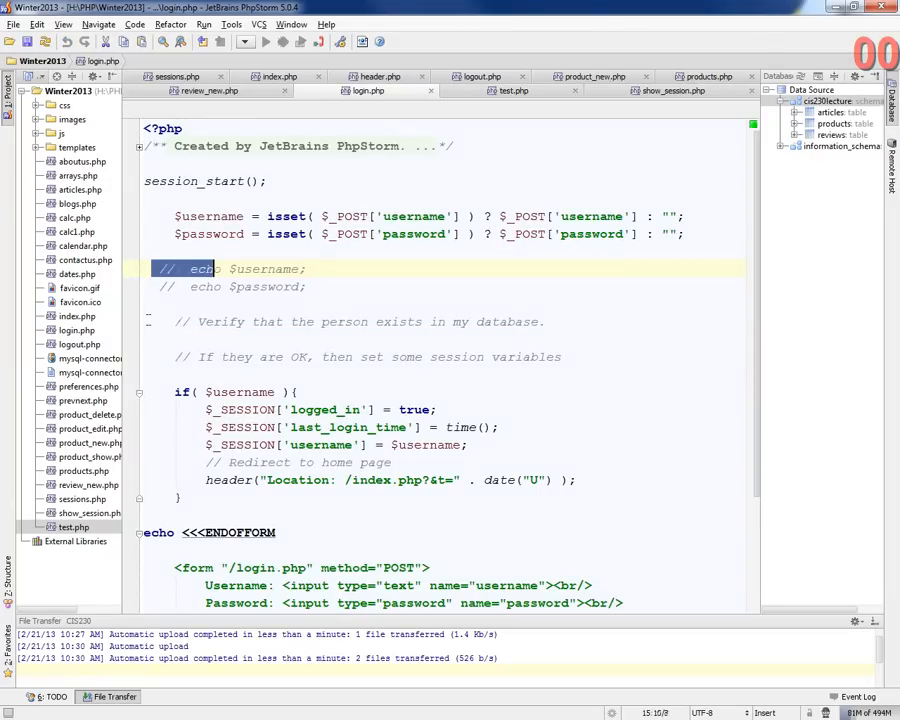
mouse_move(159, 321)
mouse_down()
mouse_move(648, 321)
mouse_move(600, 374)
mouse_up()
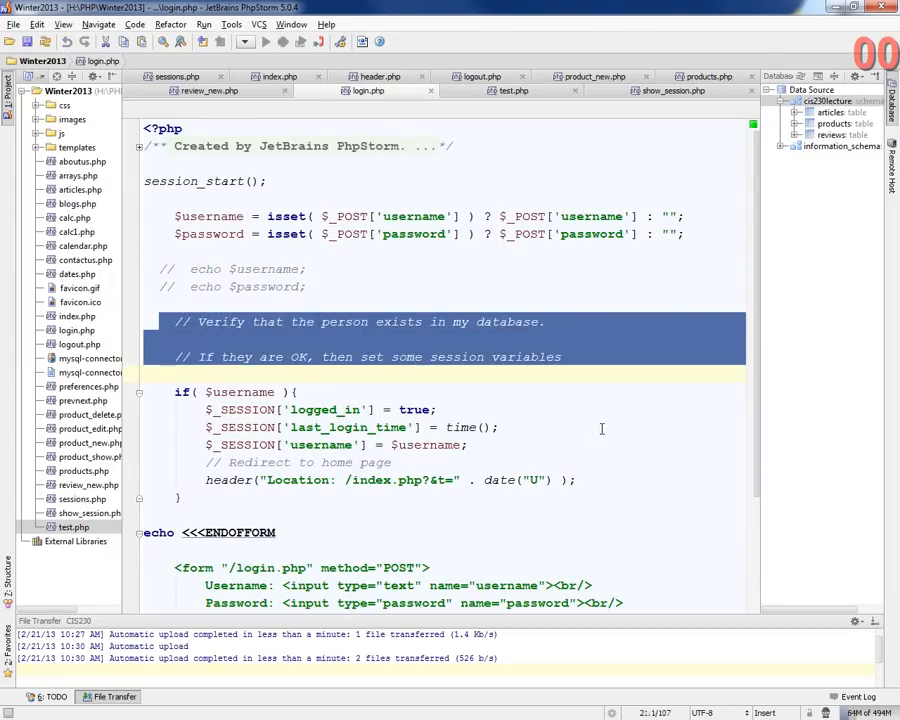
scroll(603, 425, down, 2)
scroll(590, 427, up, 1)
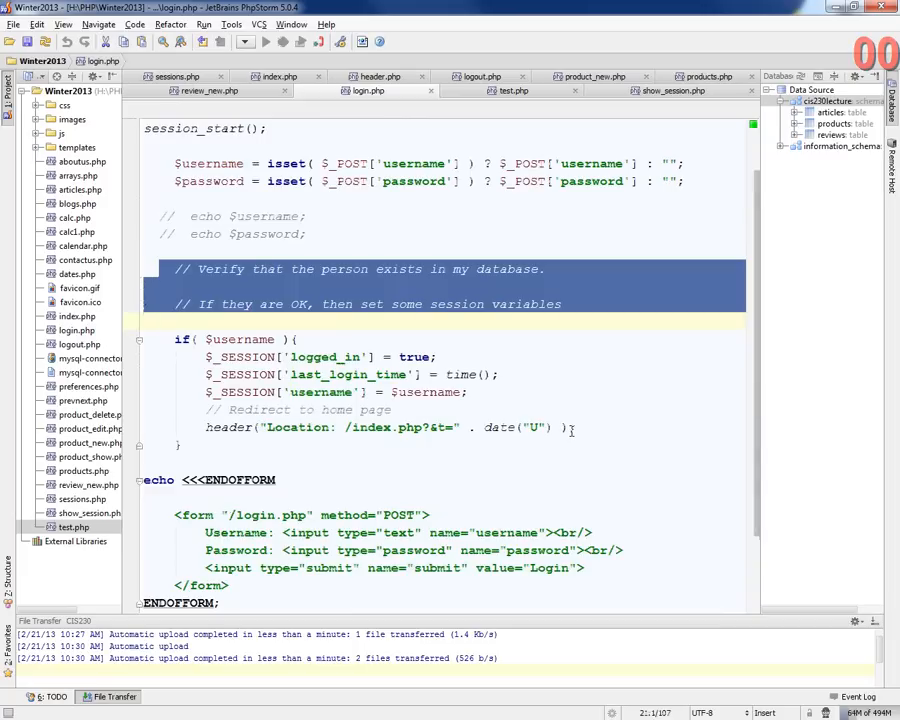
scroll(572, 428, up, 1)
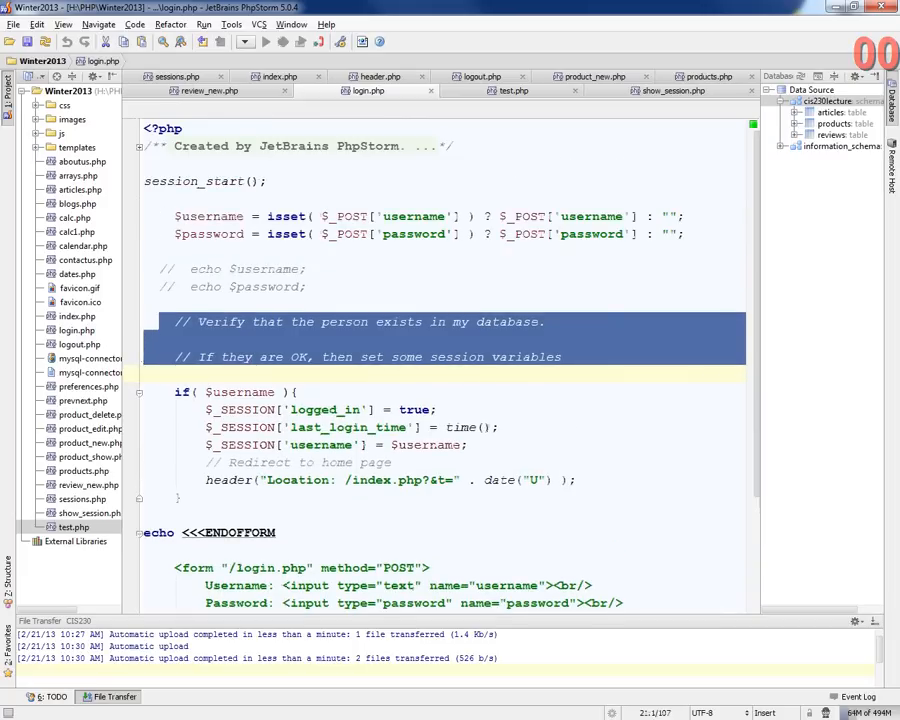
click(345, 337)
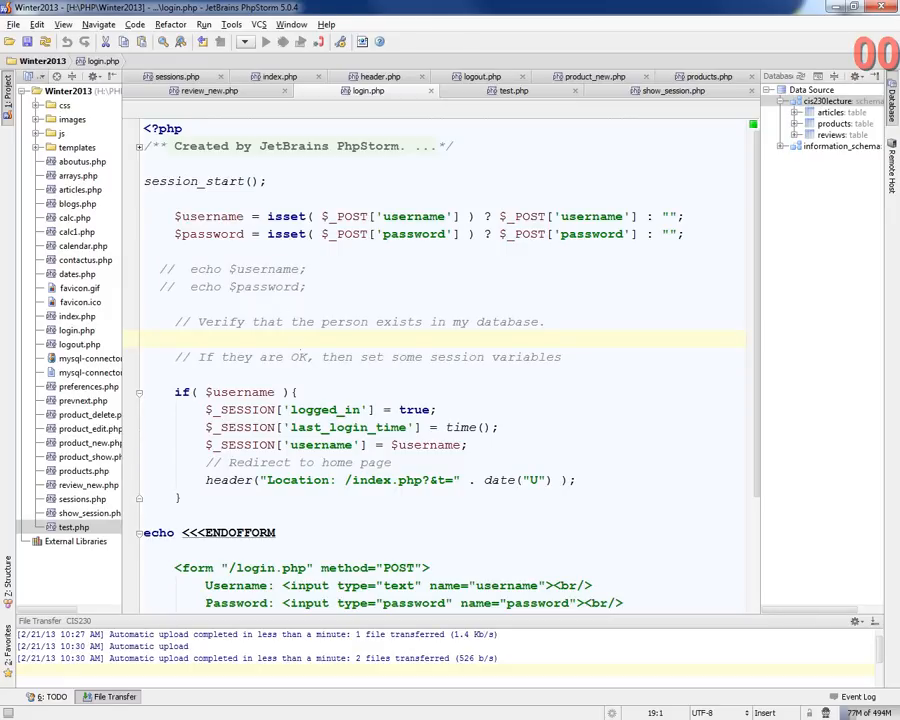
click(389, 406)
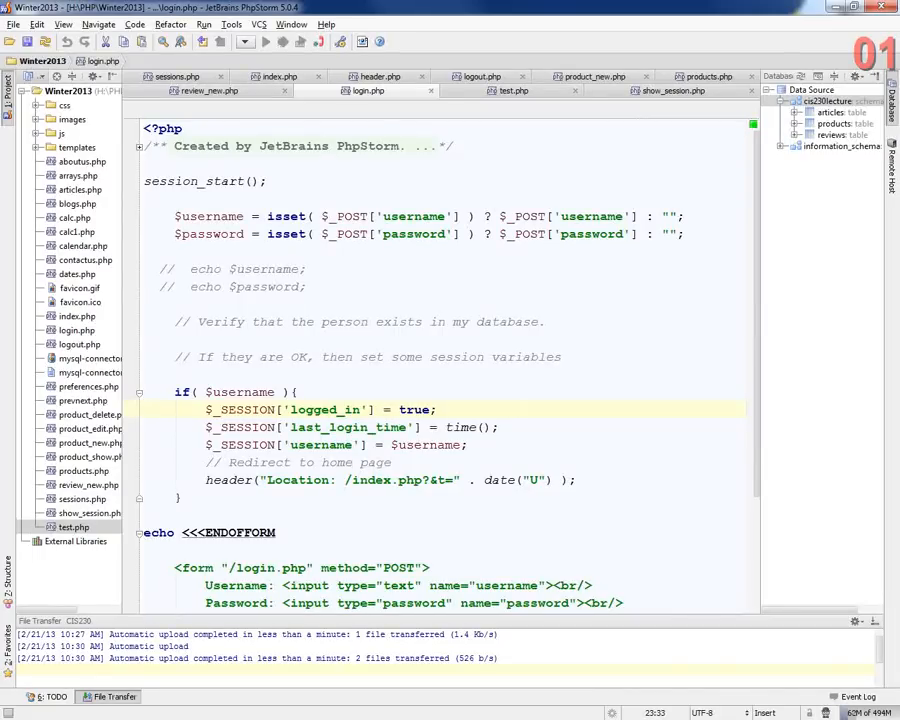
Load php.net/hash in a new Chrome tab and follow the hash() function link.
key(alt+Tab)
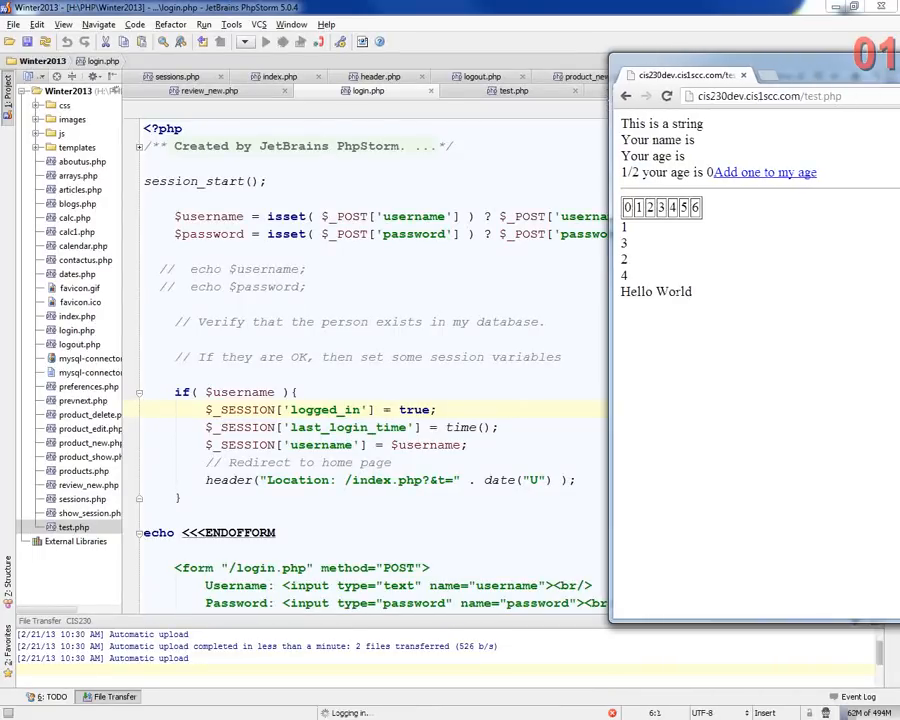
click(596, 71)
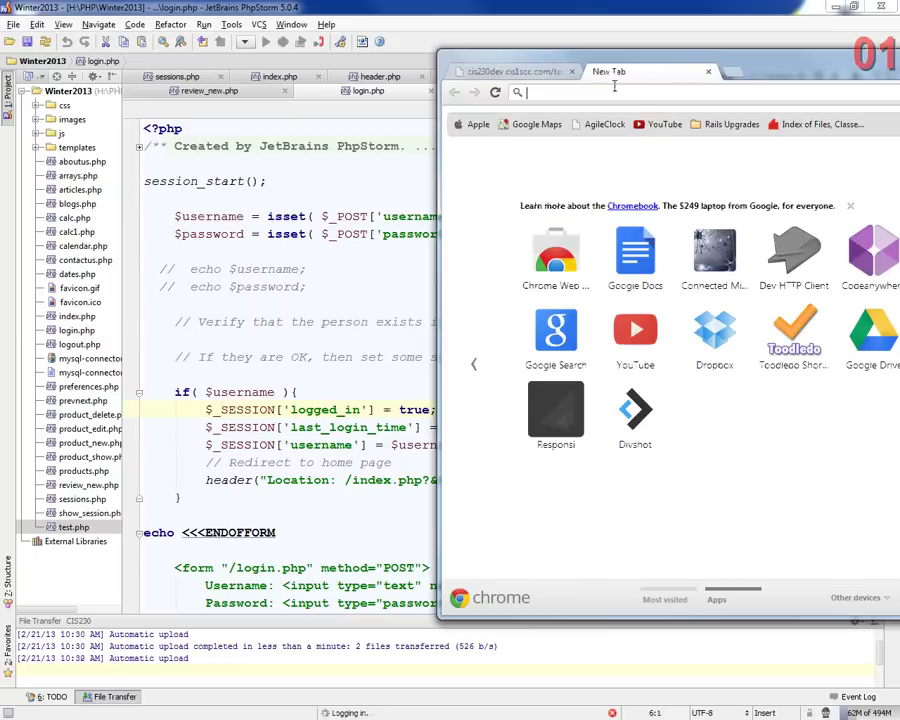
text(php.net)
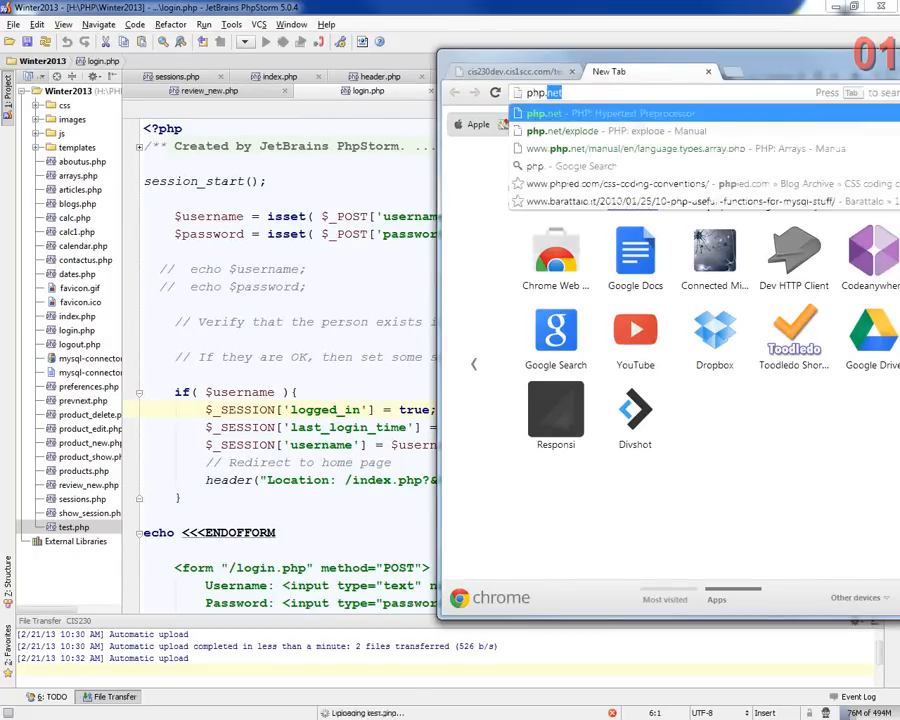
text(/hash)
key(Return)
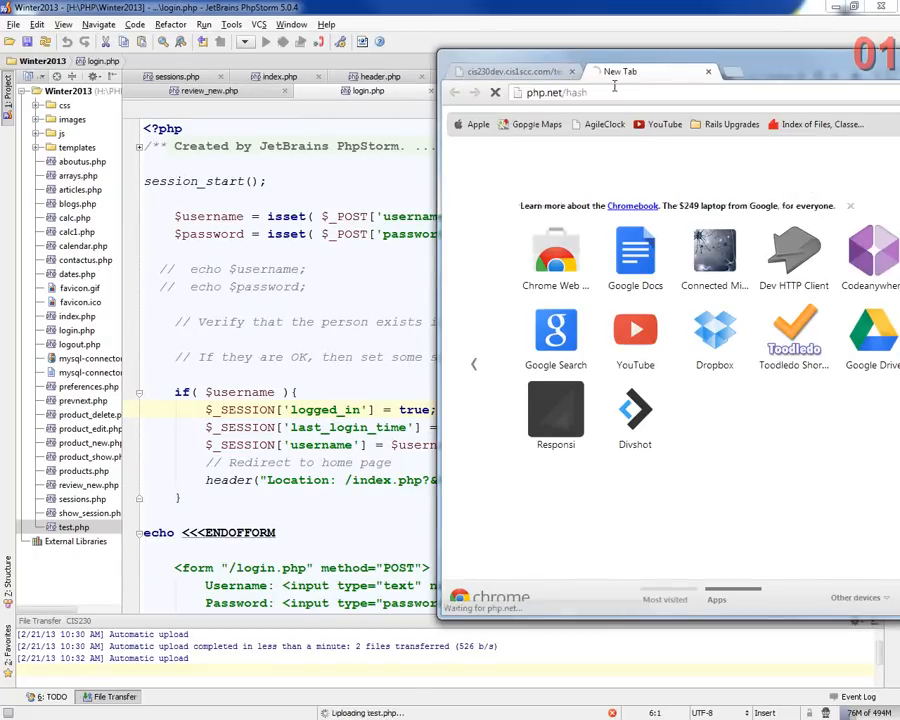
drag(760, 60, 506, 35)
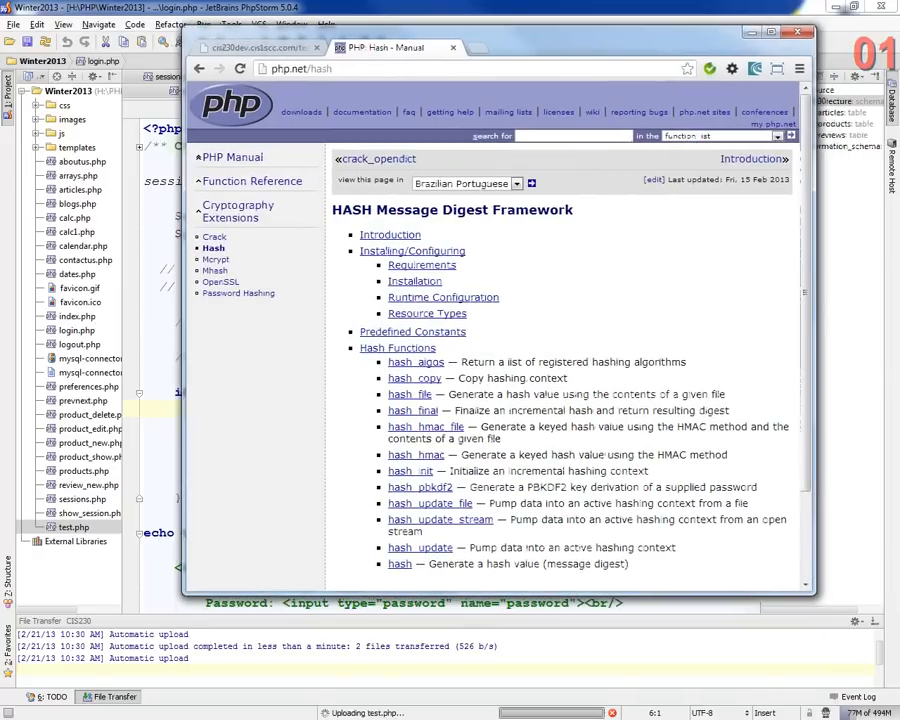
scroll(455, 493, down, 2)
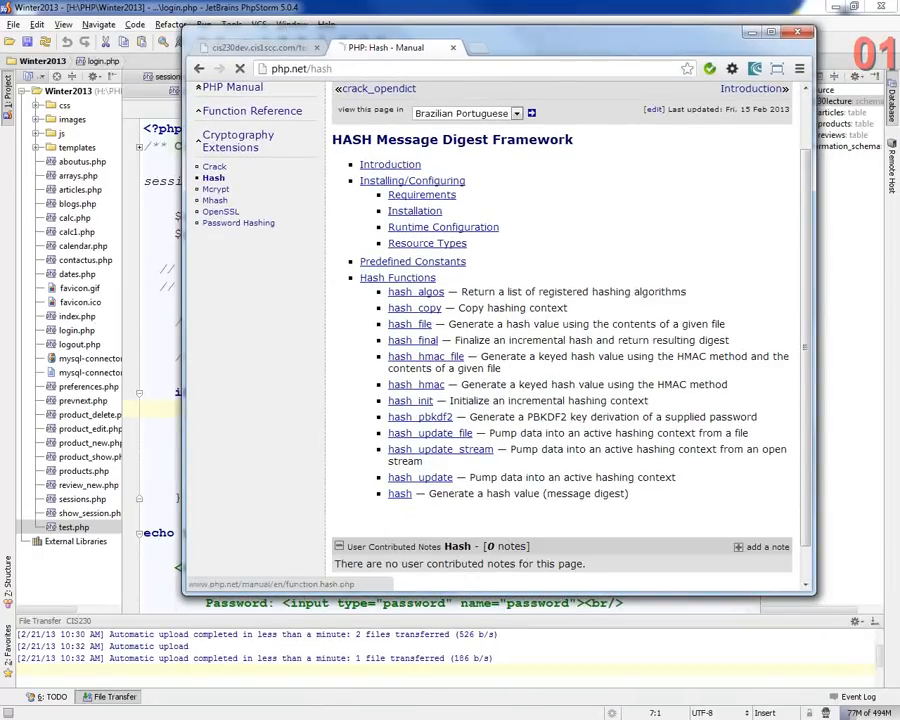
click(399, 493)
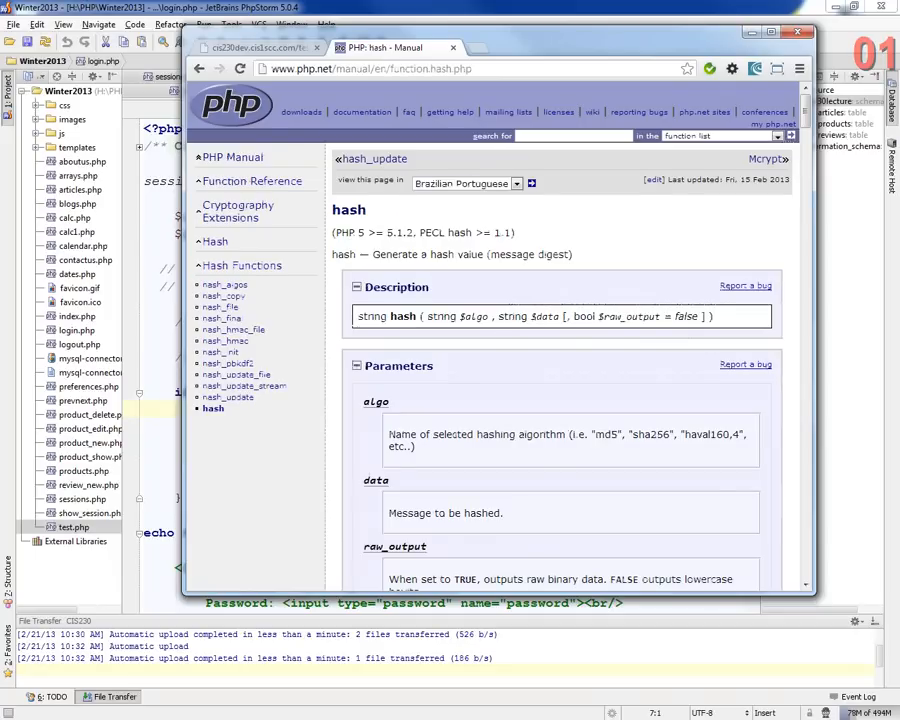
scroll(507, 343, down, 5)
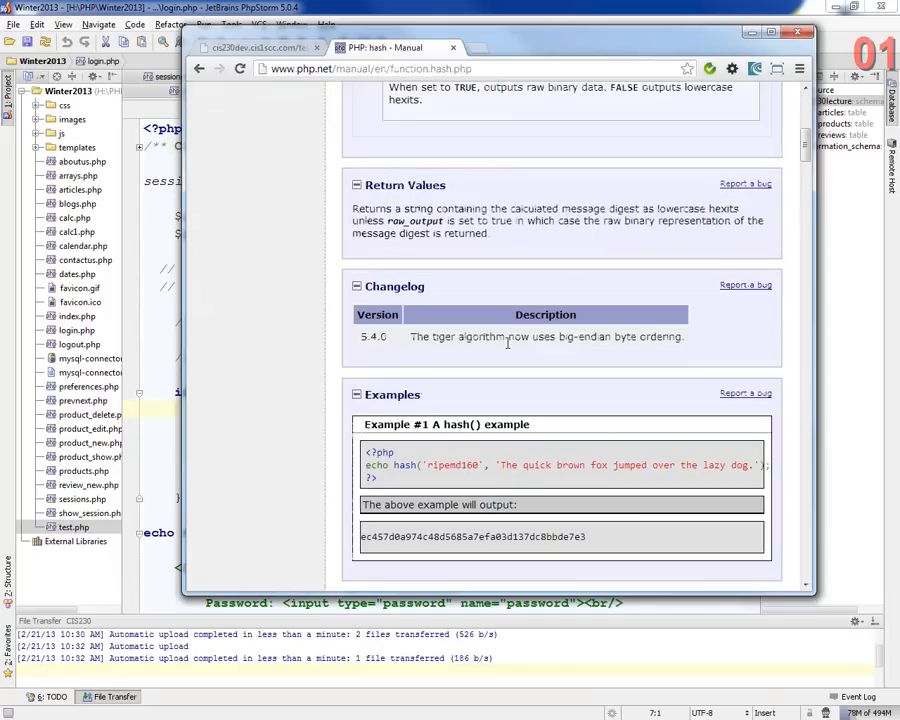
scroll(507, 343, down, 10)
scroll(506, 340, down, 2)
scroll(458, 464, down, 3)
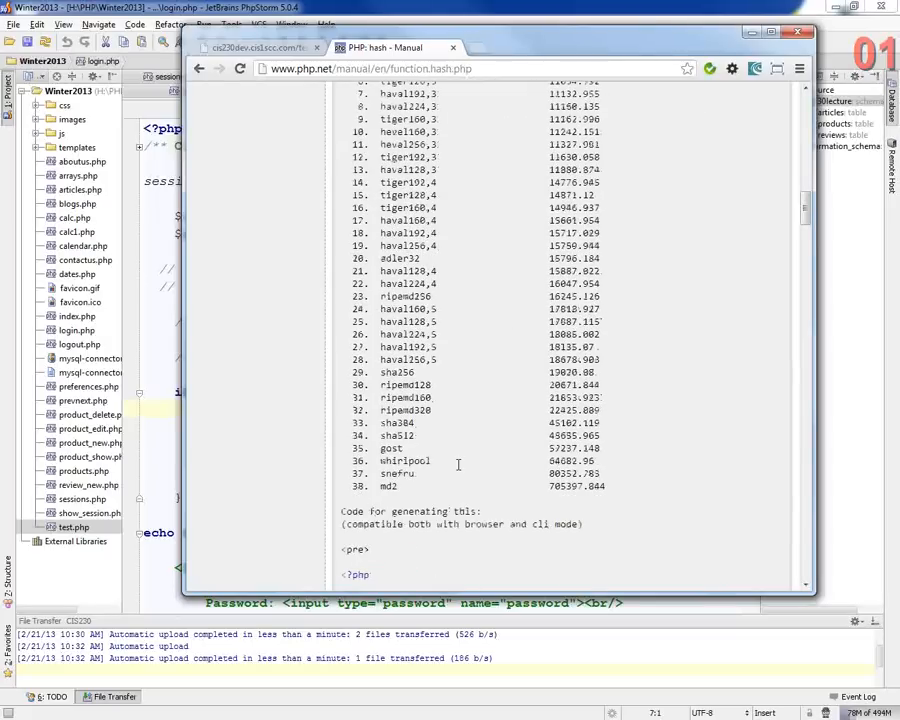
scroll(458, 464, up, 3)
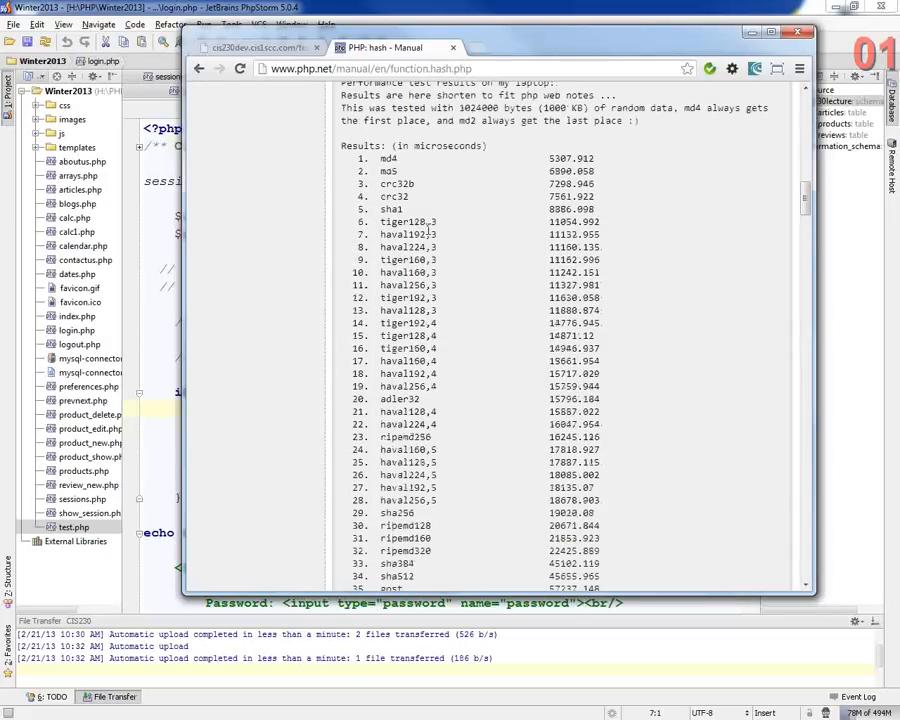
Highlight the md5 and sha256 rows of the user-contributed speed benchmark.
drag(380, 171, 642, 172)
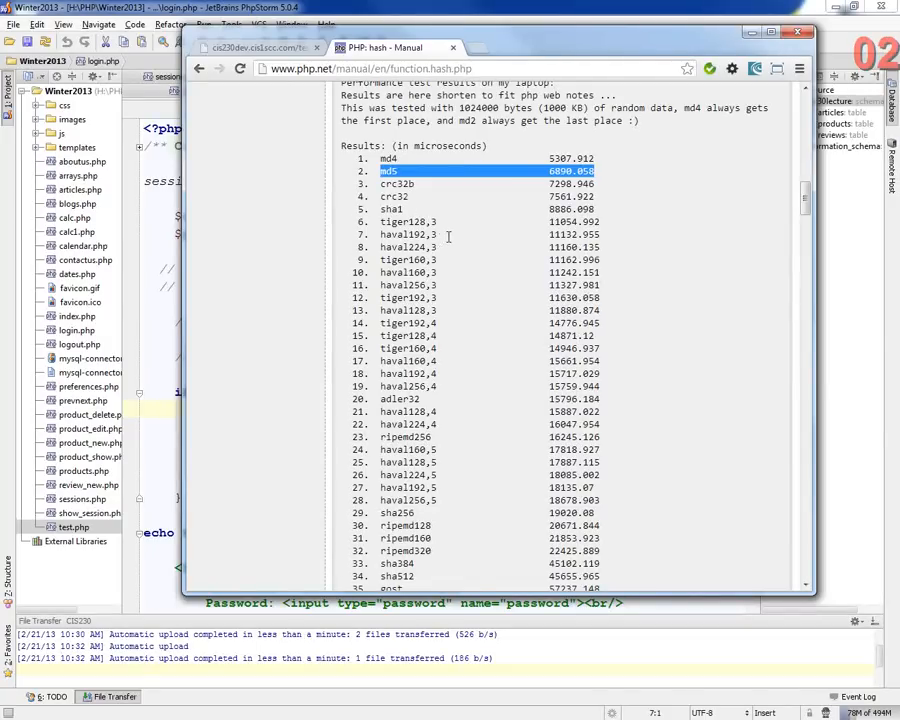
scroll(416, 432, down, 3)
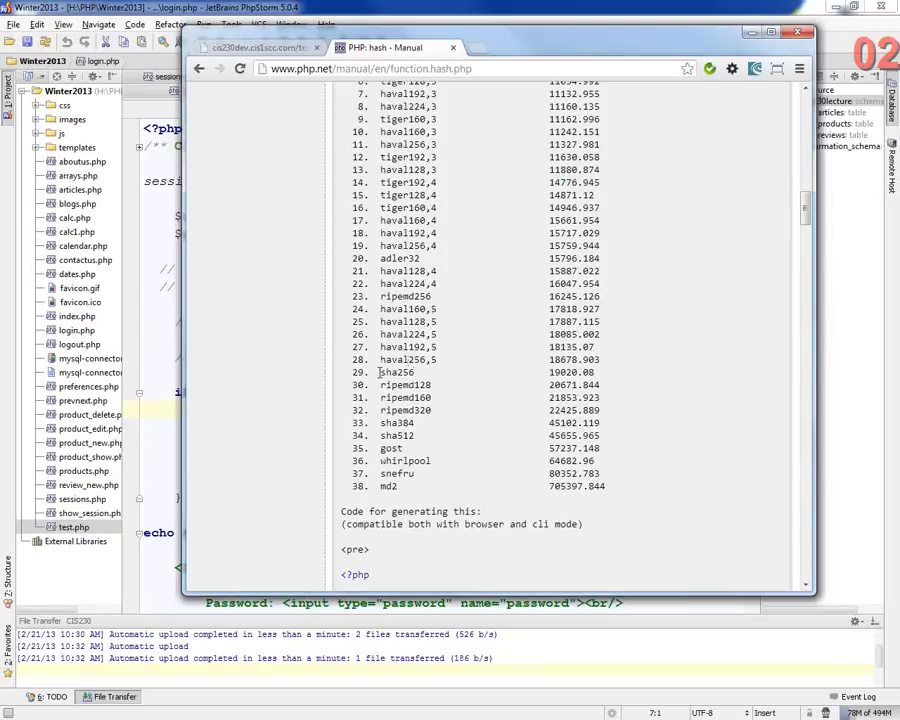
double_click(416, 372)
drag(416, 372, 622, 374)
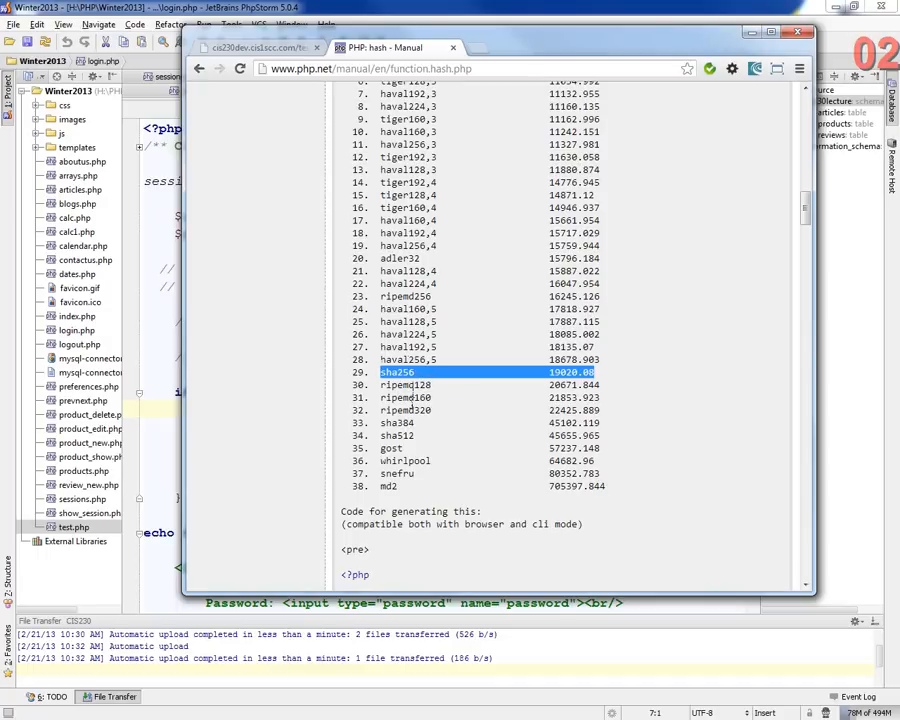
scroll(417, 340, up, 3)
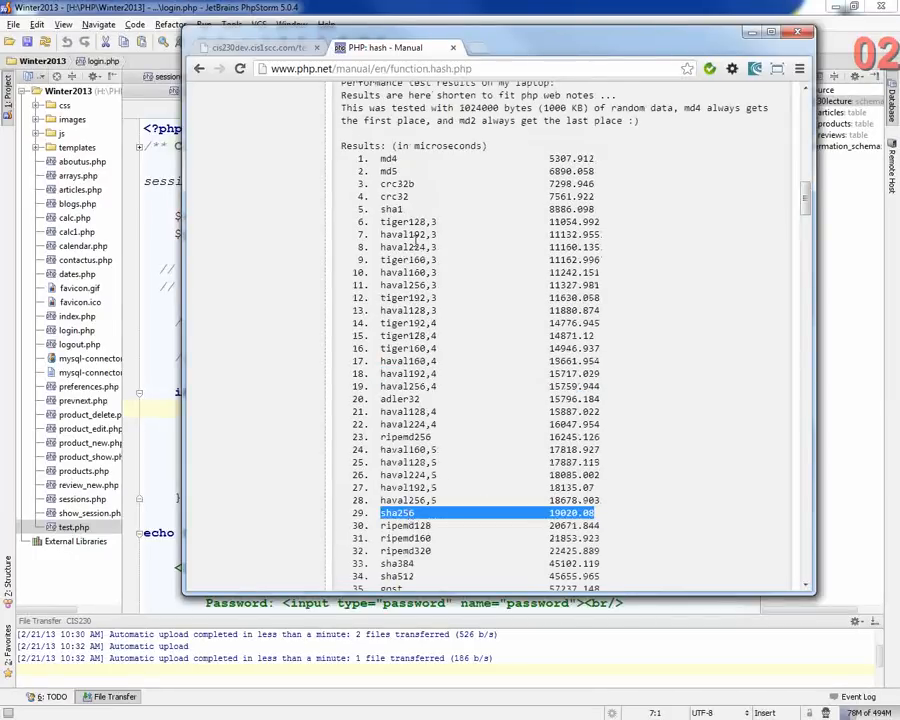
scroll(417, 240, up, 2)
scroll(417, 235, up, 5)
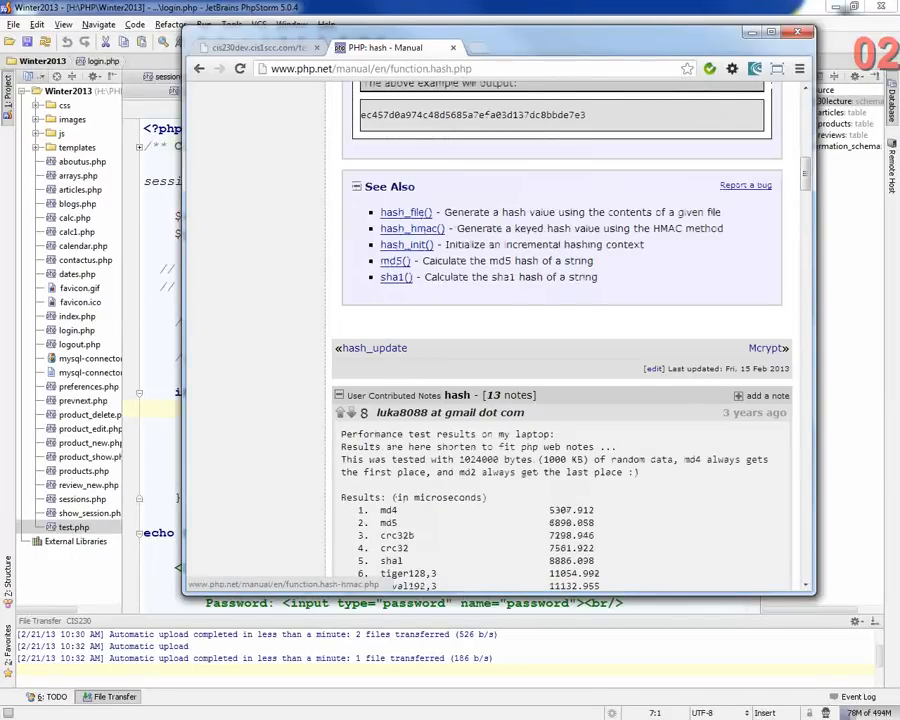
scroll(412, 230, up, 5)
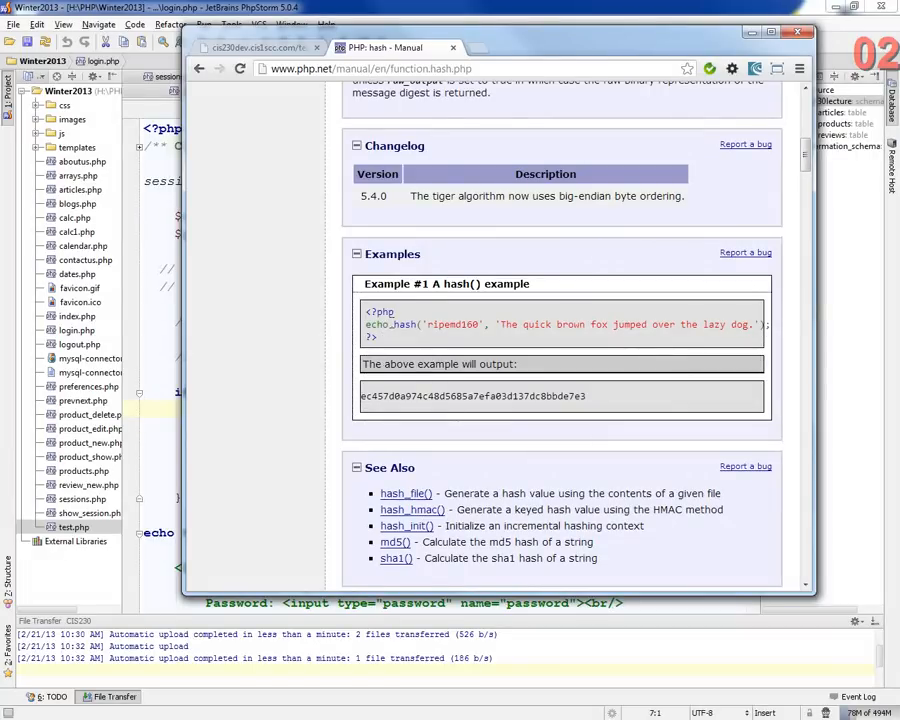
double_click(402, 324)
click(424, 325)
drag(424, 325, 703, 324)
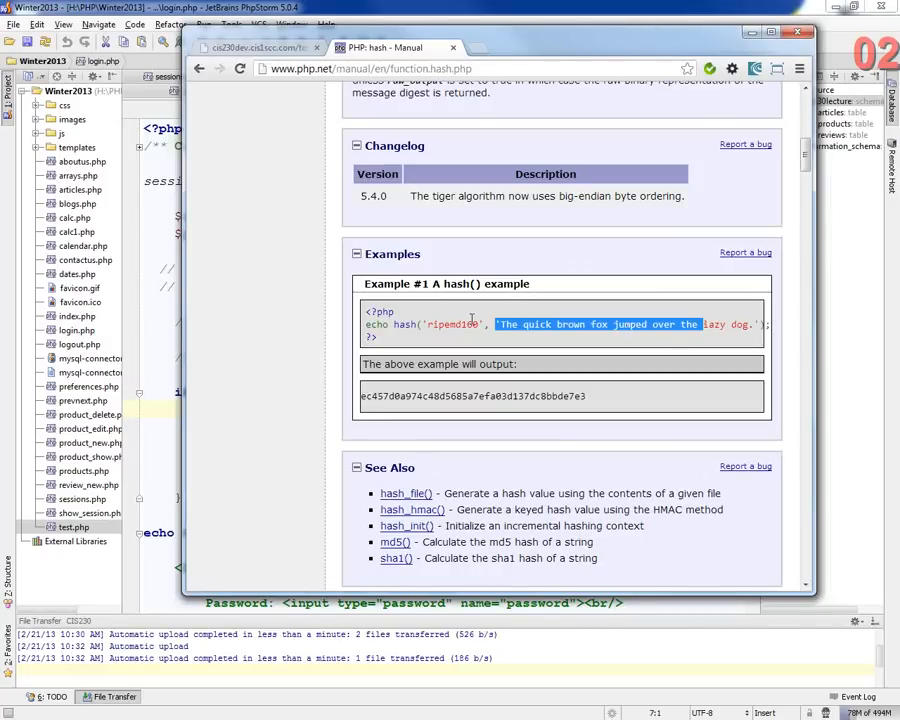
drag(586, 397, 360, 397)
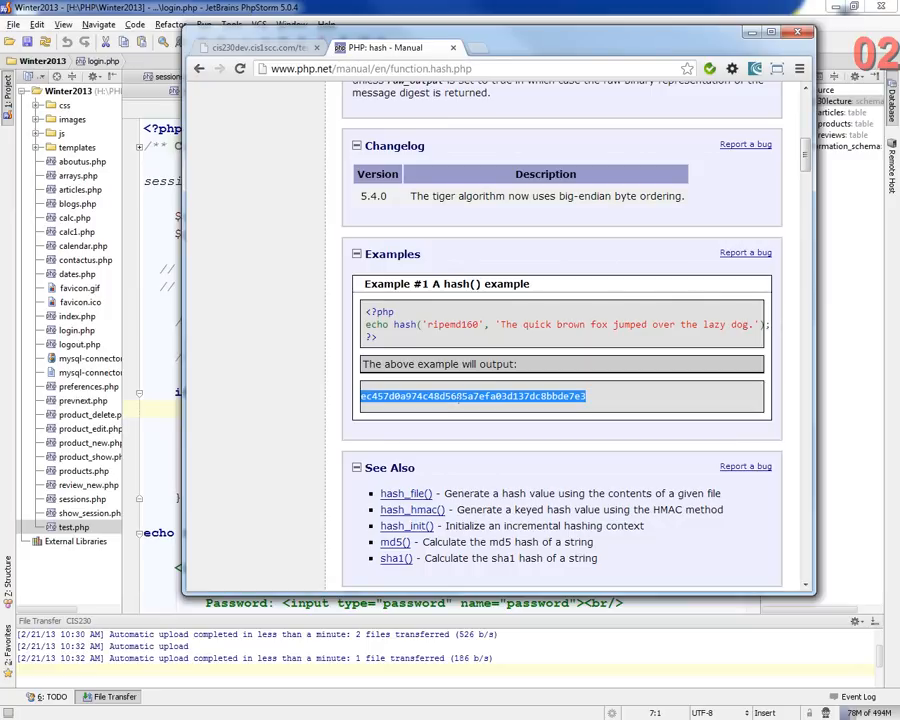
click(456, 399)
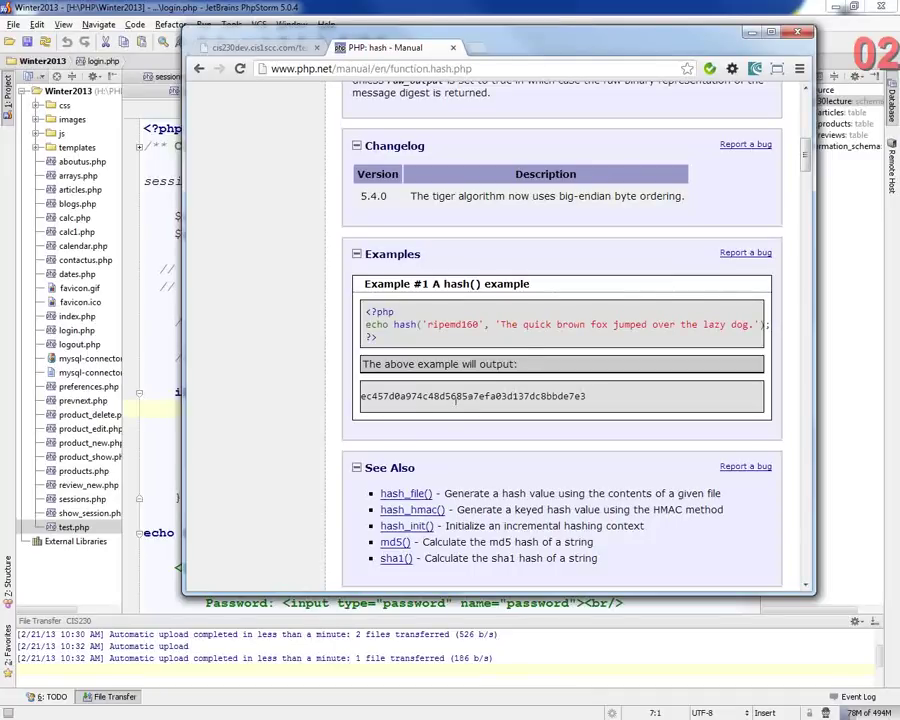
drag(500, 324, 760, 324)
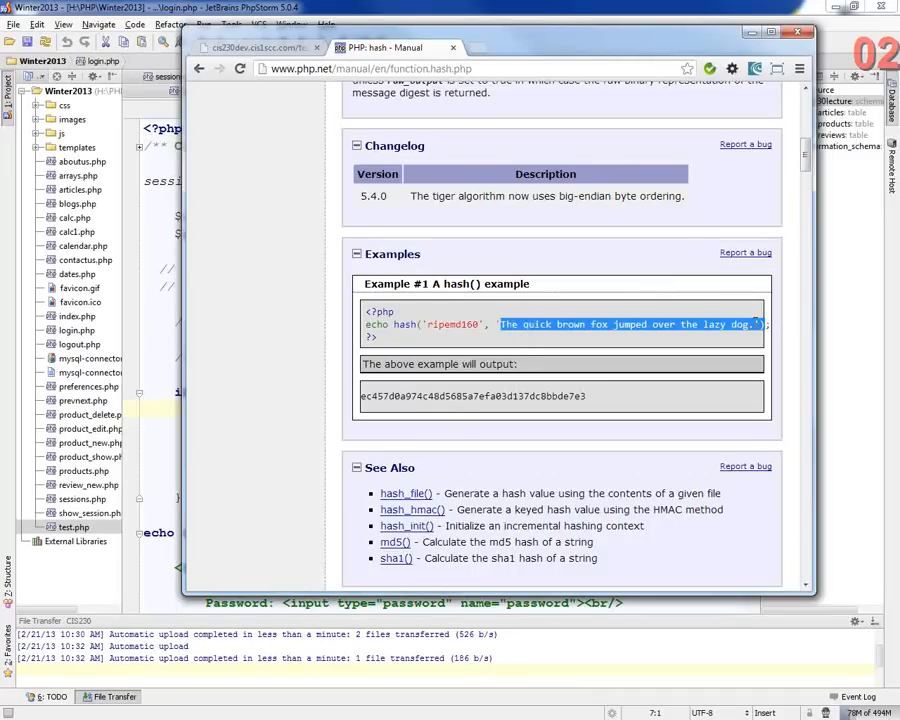
drag(588, 397, 357, 397)
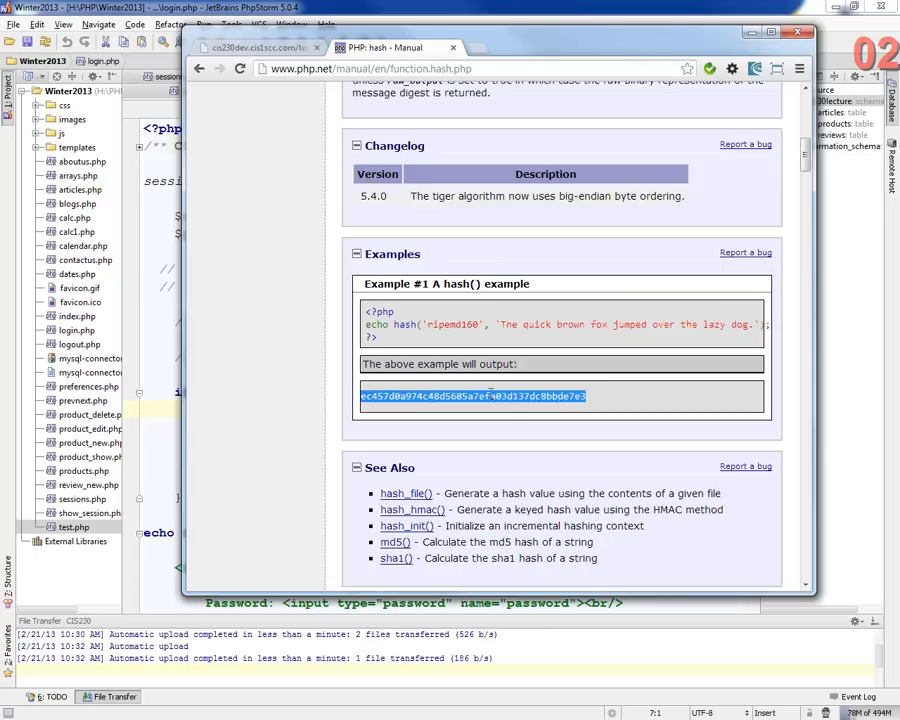
drag(600, 36, 639, 38)
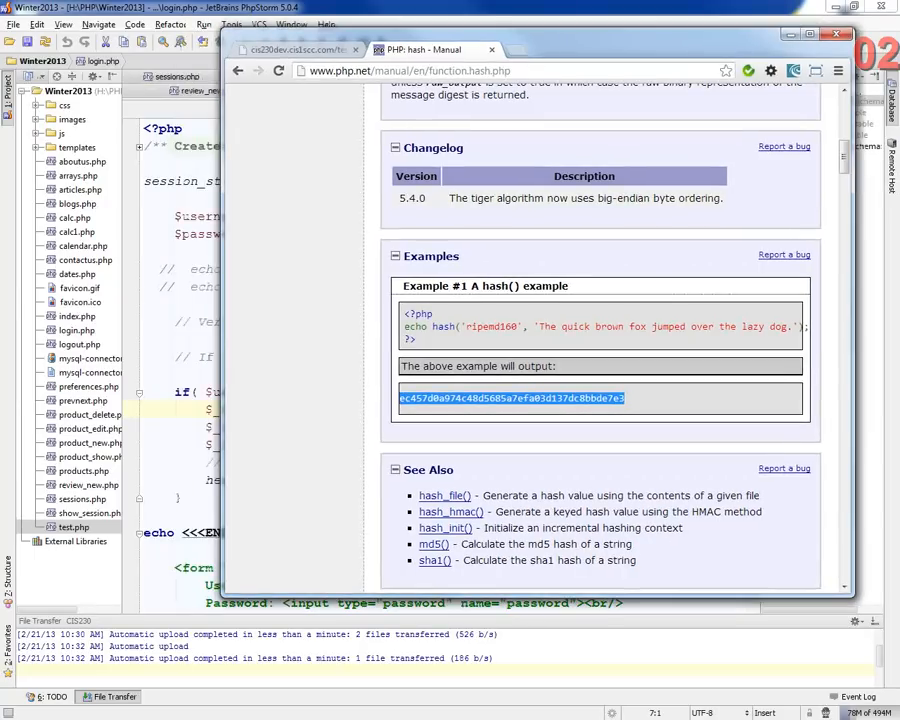
Examine the manual's hash() example code, its input sentence and the resulting digest string.
triple_click(510, 398)
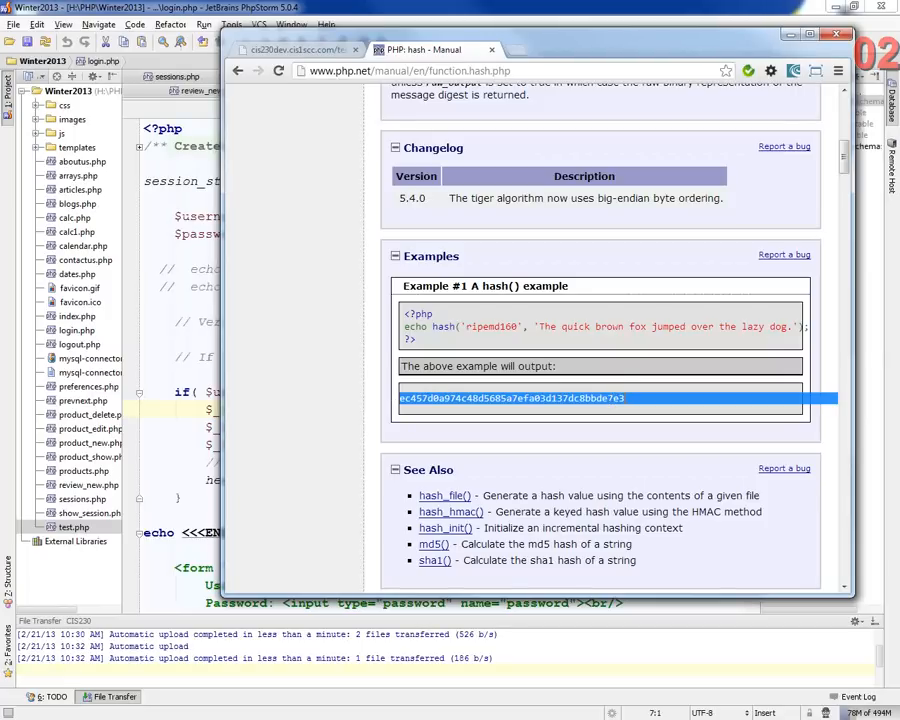
click(481, 398)
double_click(481, 398)
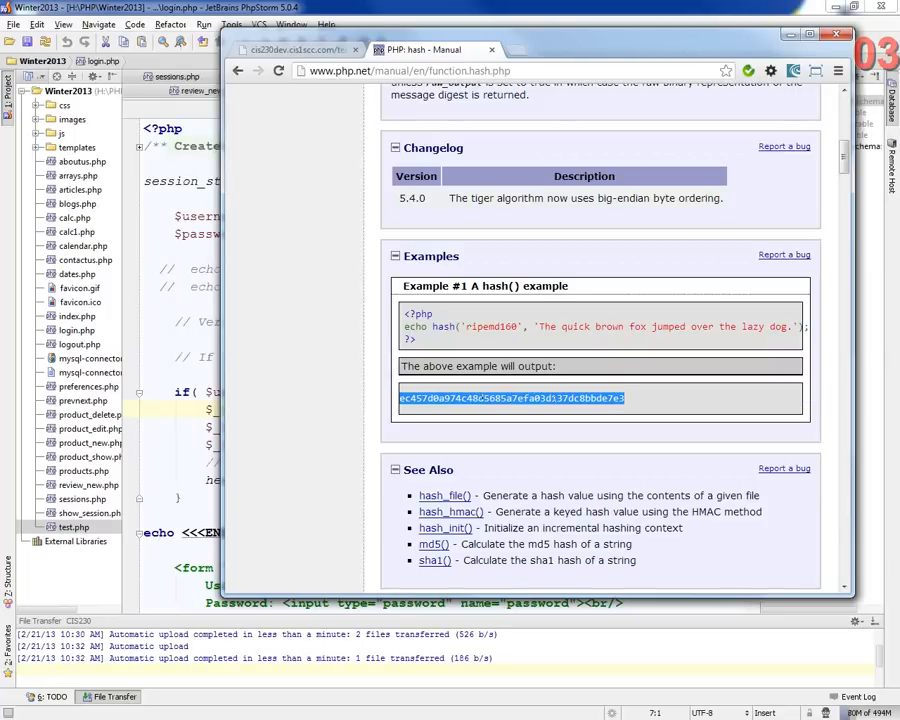
mouse_move(404, 313)
mouse_down()
mouse_move(538, 326)
mouse_move(789, 326)
mouse_up()
double_click(425, 399)
drag(540, 326, 797, 326)
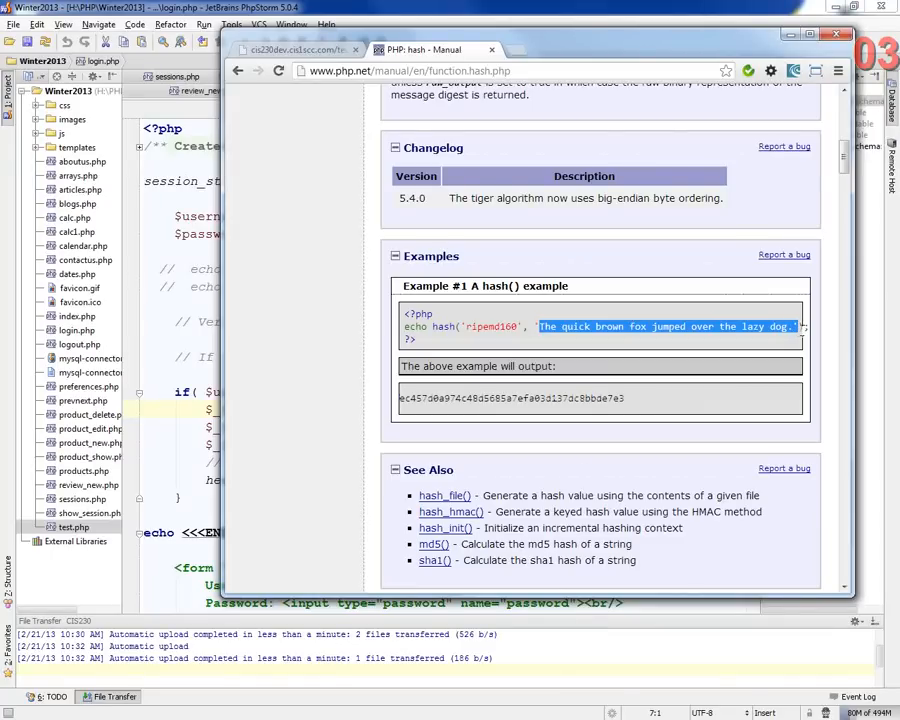
double_click(526, 399)
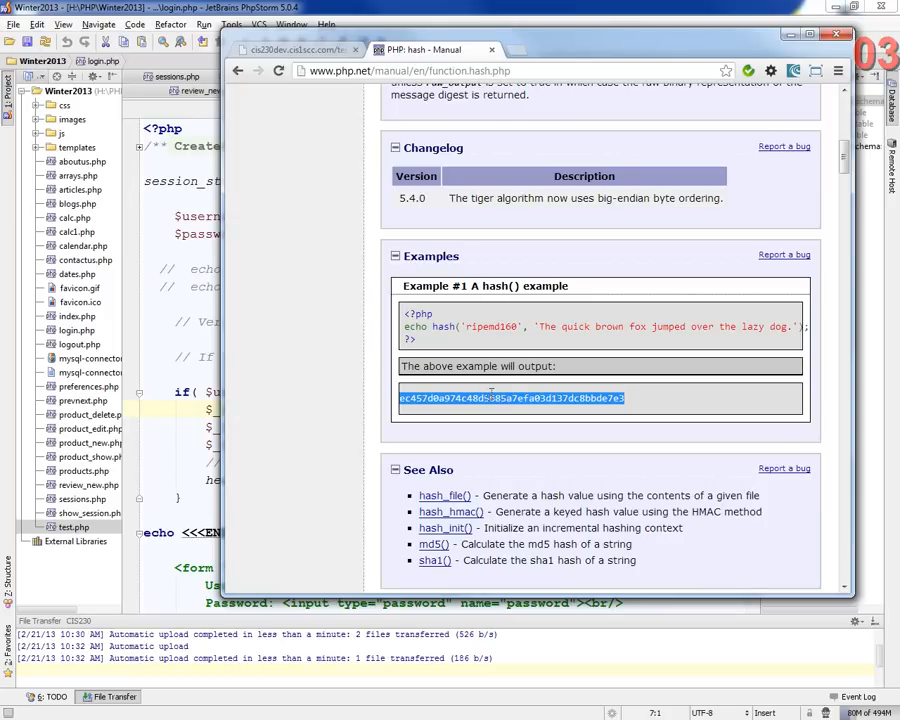
click(475, 400)
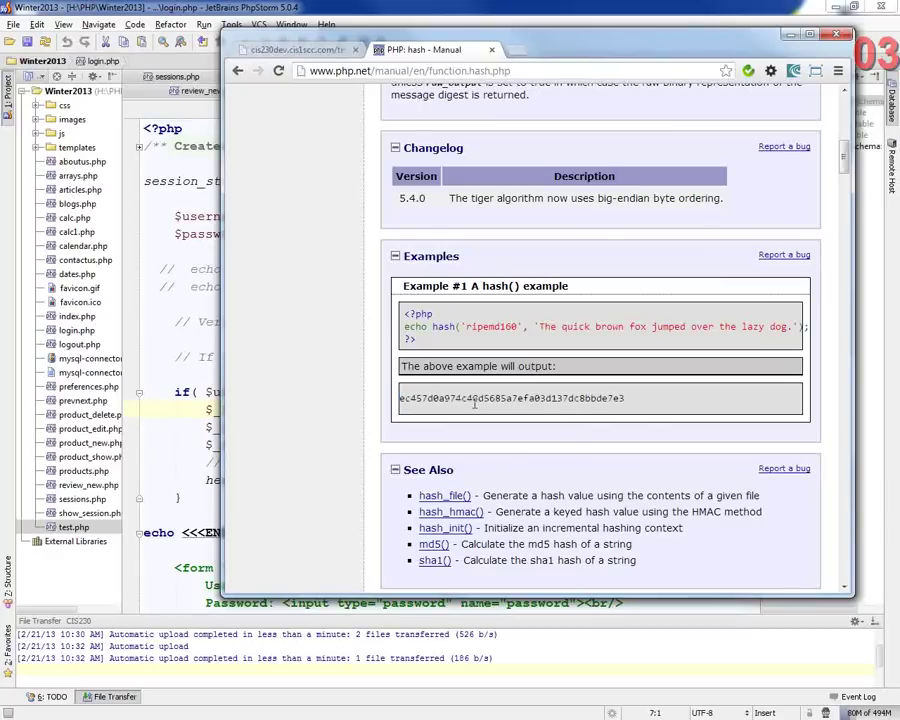
double_click(475, 398)
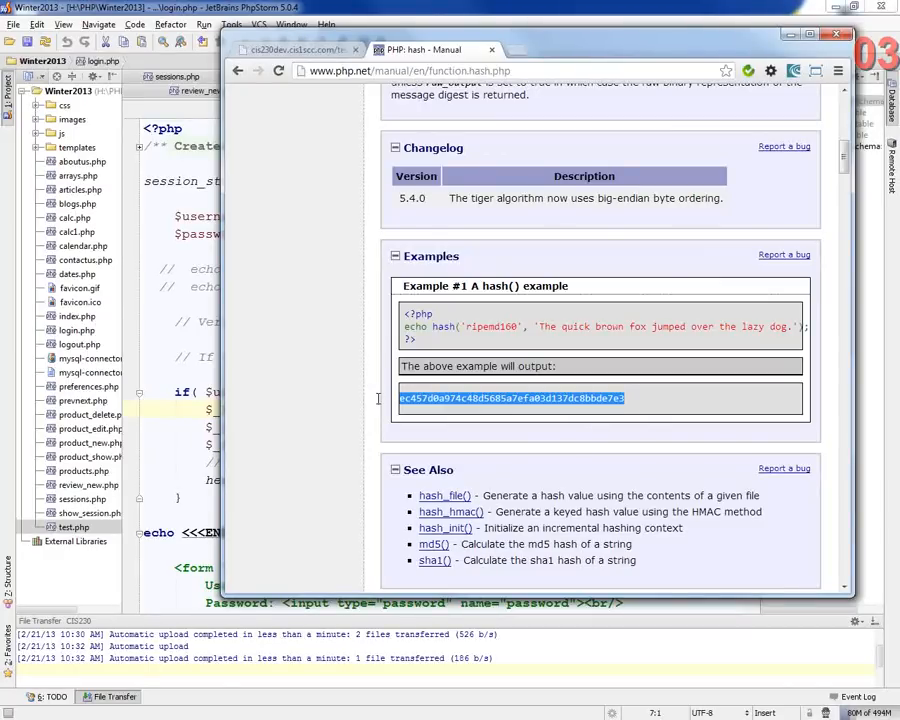
click(614, 399)
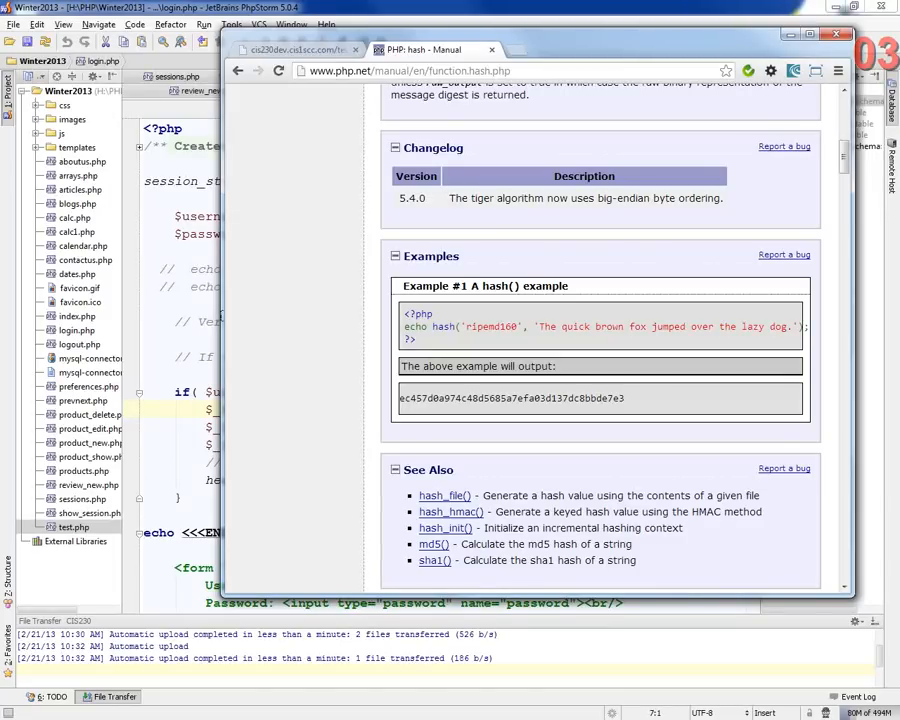
Narrow the manual window and return to login.php under the Verify comment.
drag(222, 350, 292, 350)
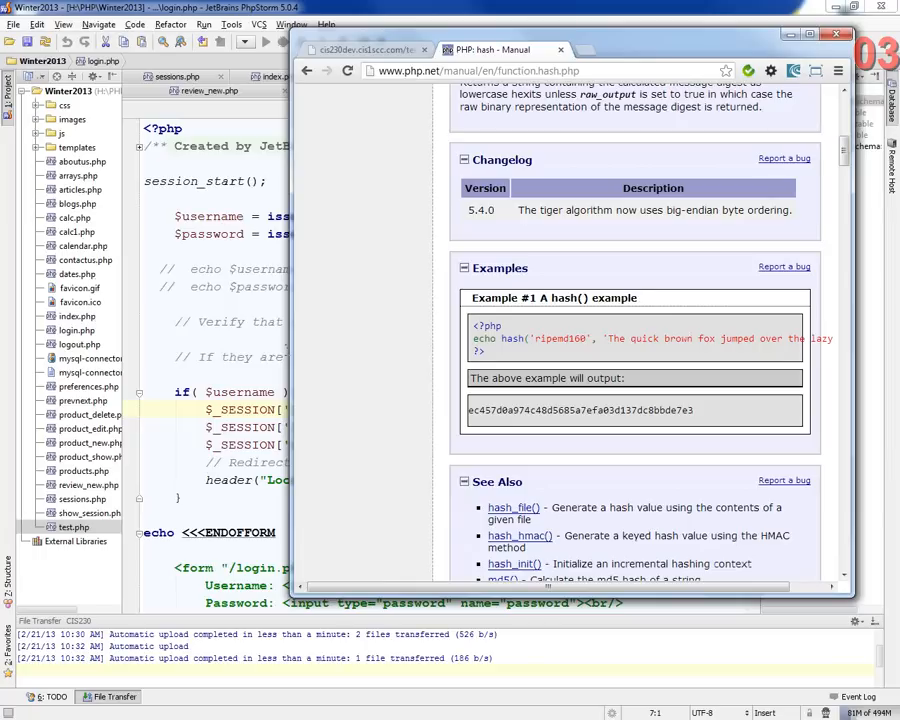
drag(292, 350, 398, 350)
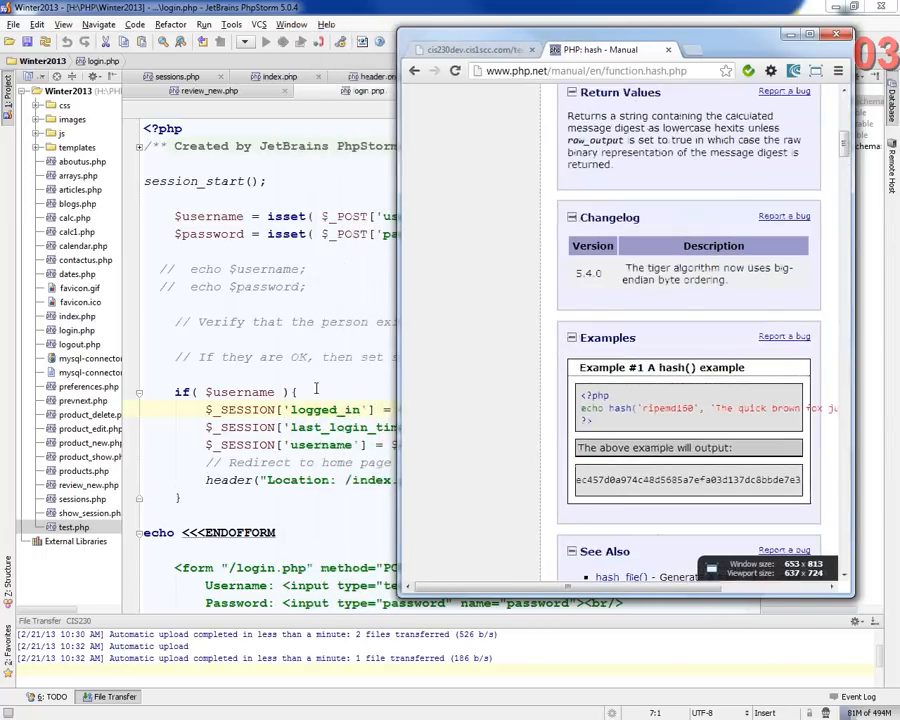
click(315, 391)
click(325, 340)
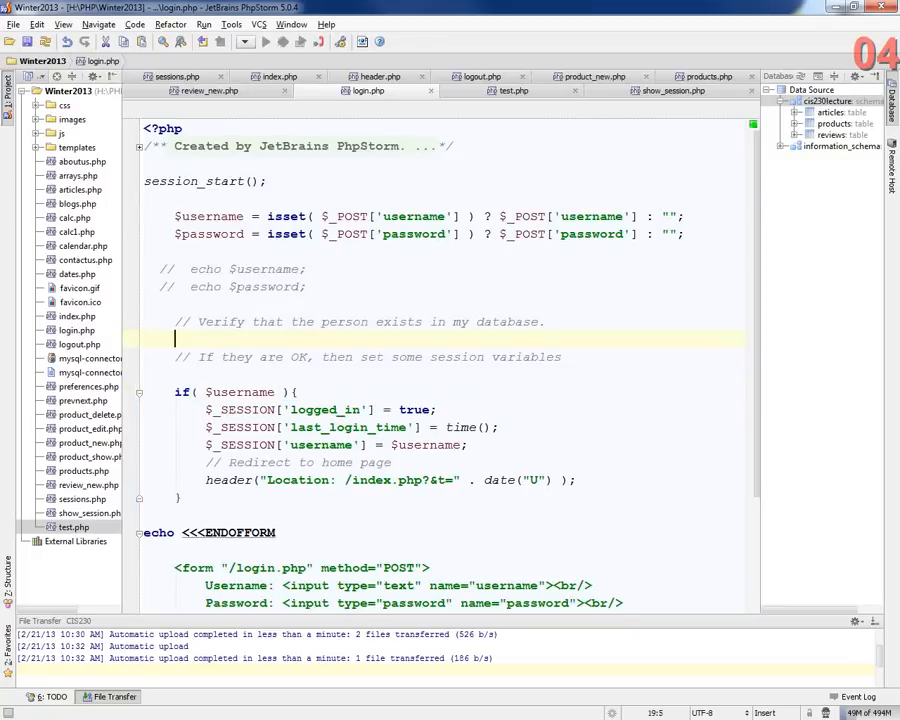
In test.php, write echo hash("sha256", "secret password"); on line 55.
click(513, 90)
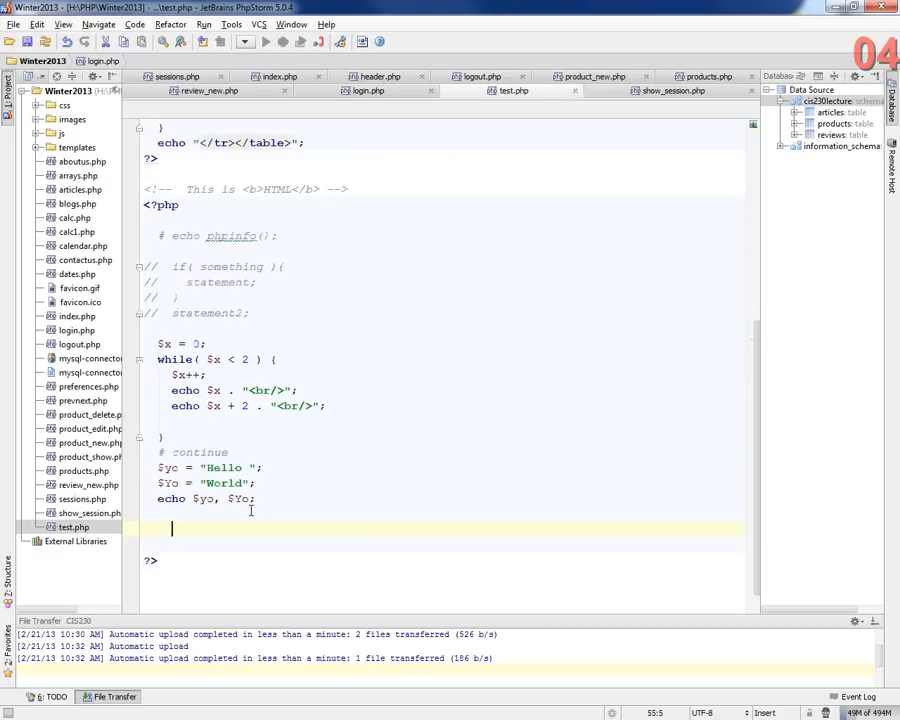
key(BackSpace)
text(echo)
text( has)
key(Return)
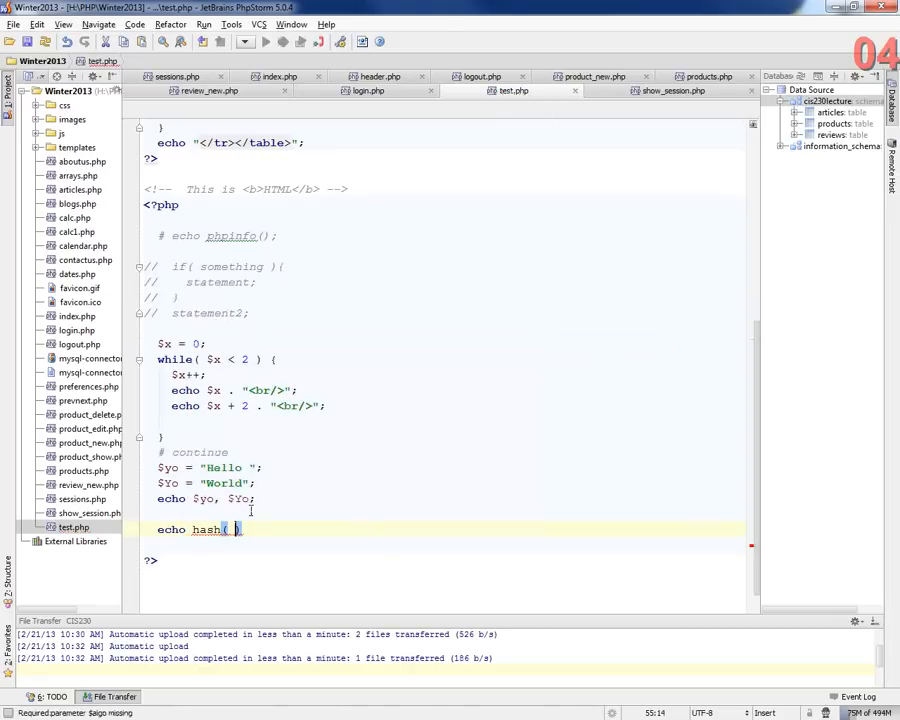
text("sha1)
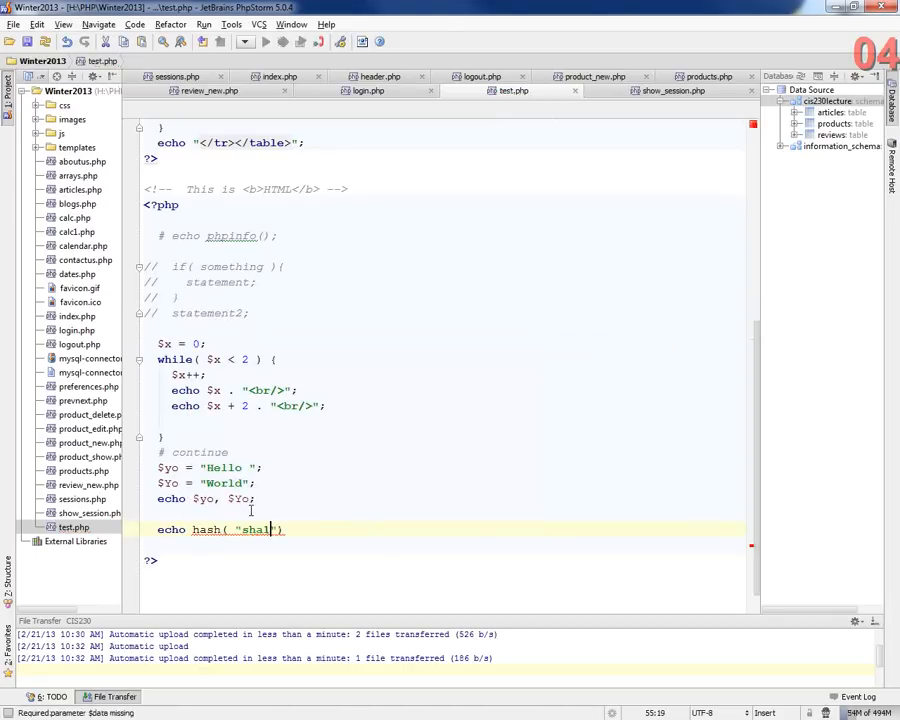
key(BackSpace)
text(25)
text(6", )
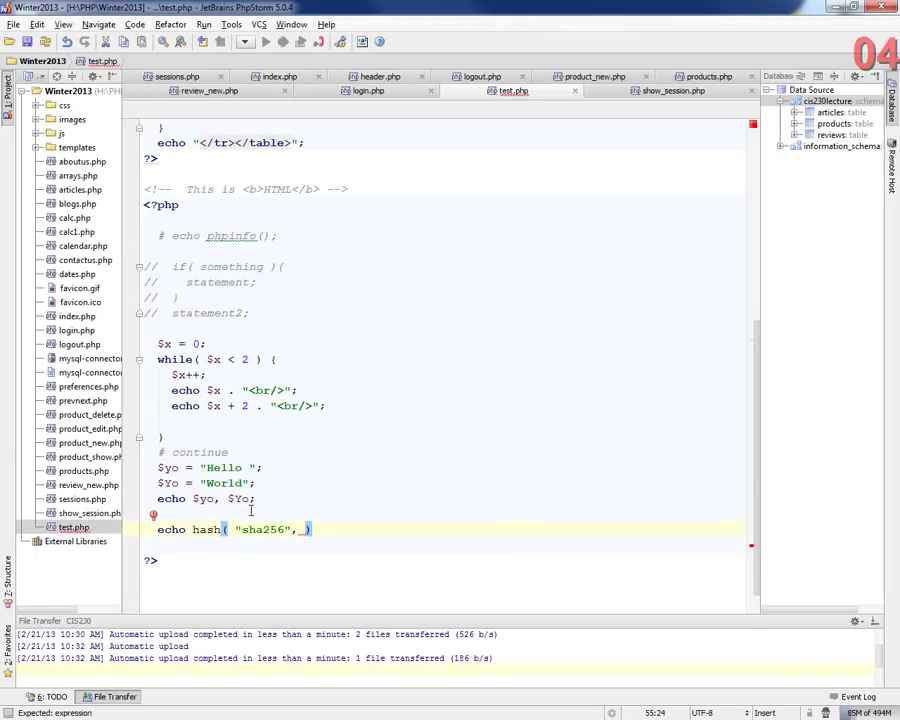
text("secr)
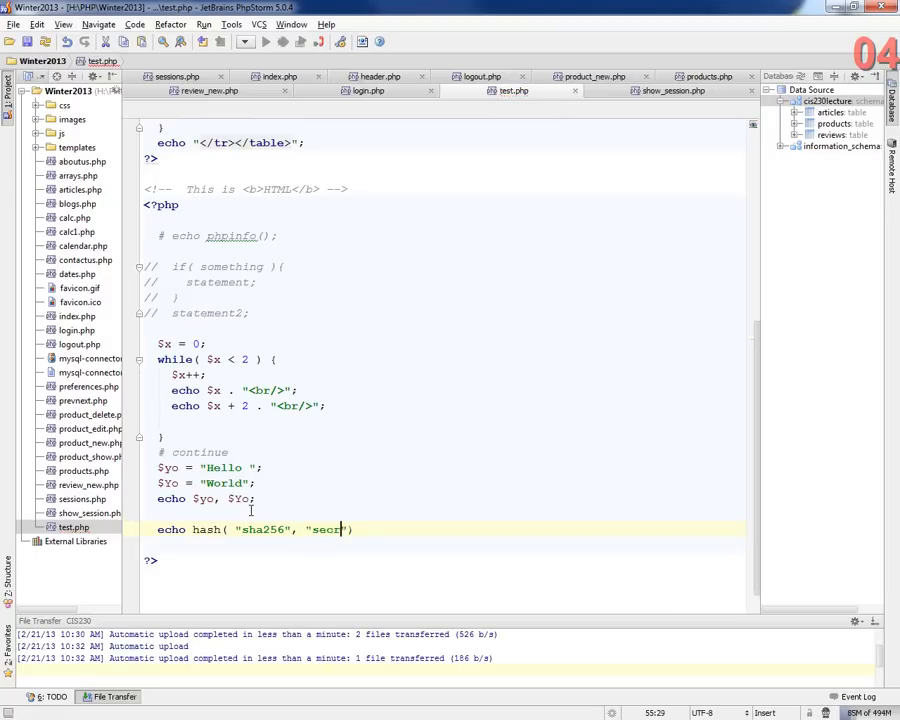
text(et pass)
text(word)
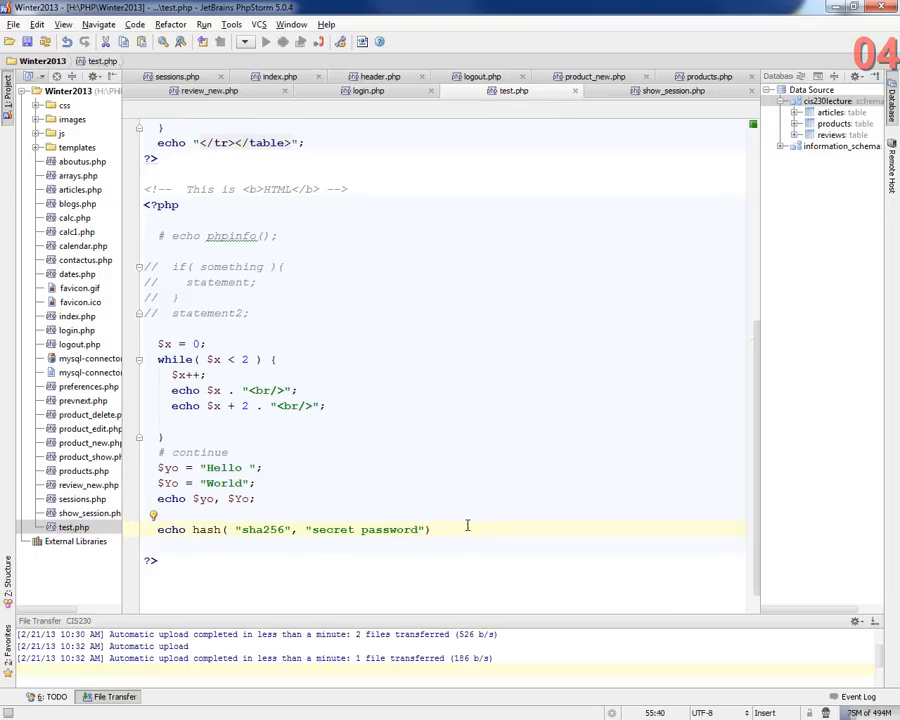
key(End)
text(;)
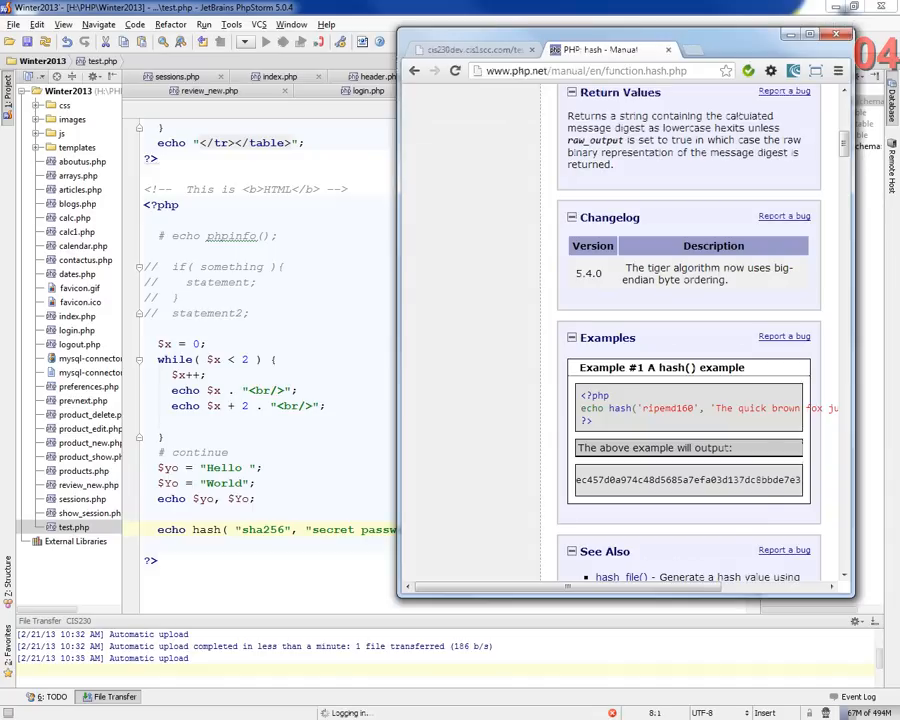
Reload test.php in Chrome and inspect the SHA-256 digest printed after Hello World.
key(ctrl+shift+Tab)
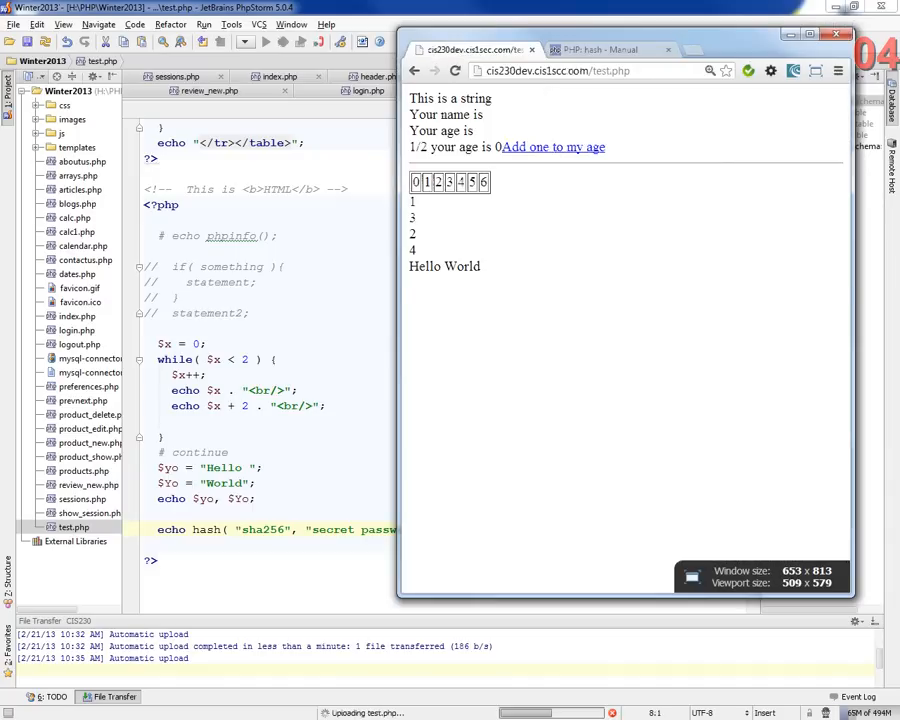
key(F5)
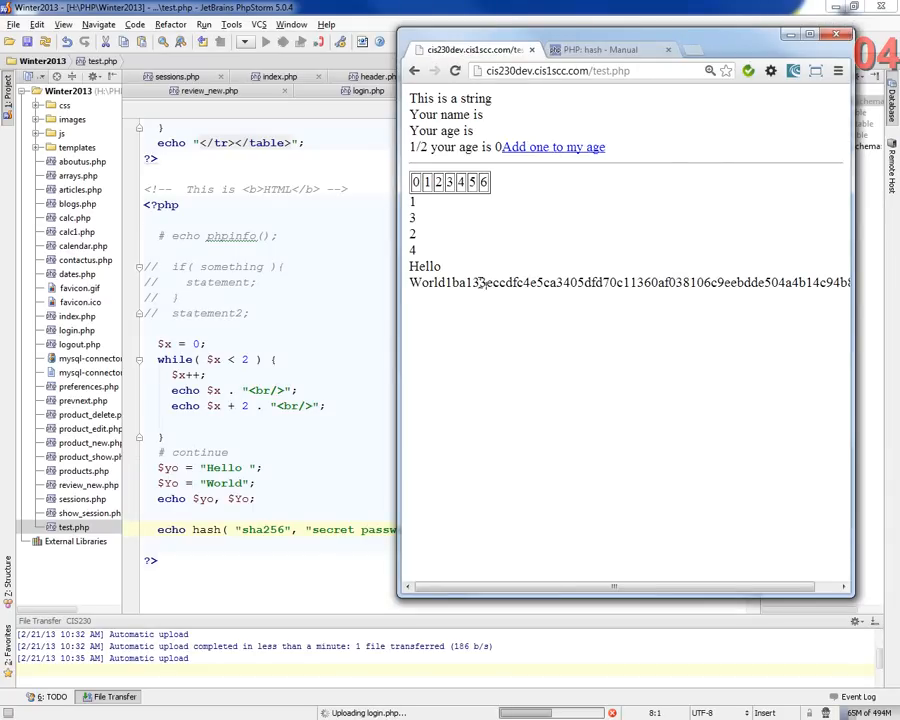
drag(447, 283, 850, 284)
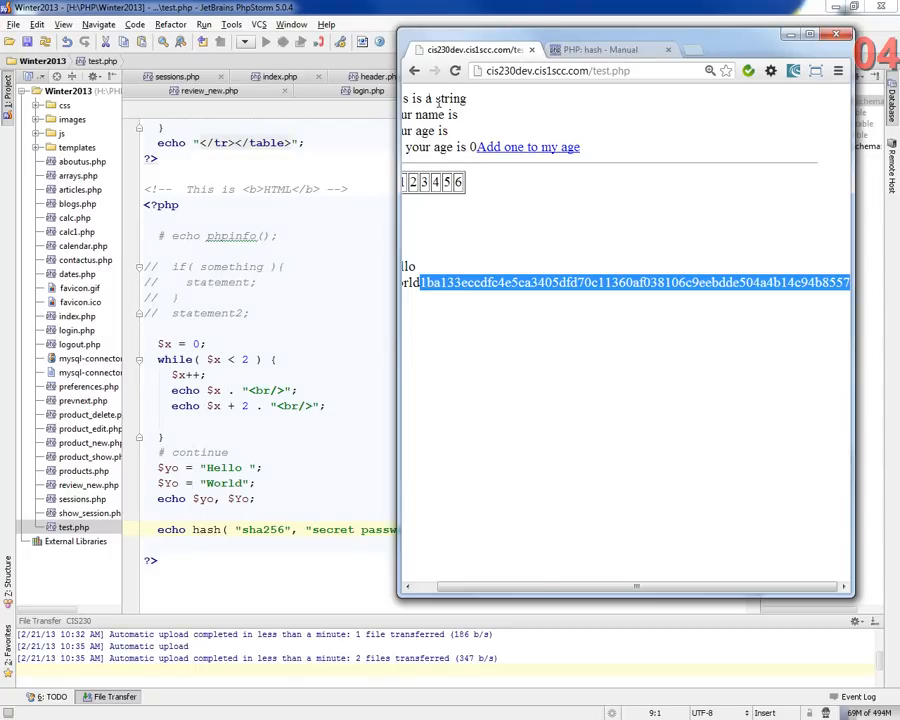
key(F5)
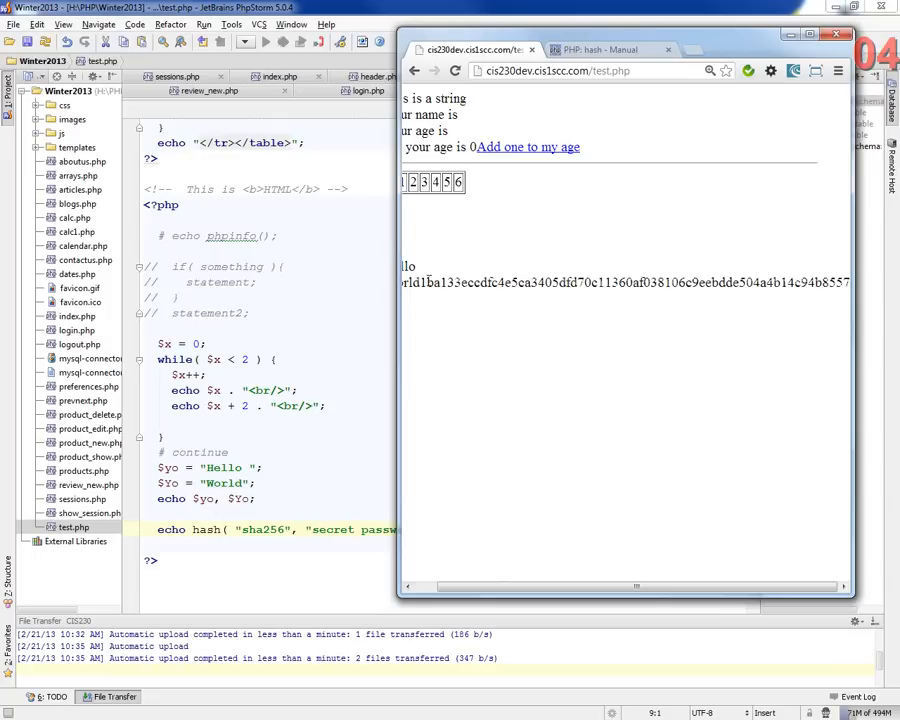
drag(461, 282, 831, 279)
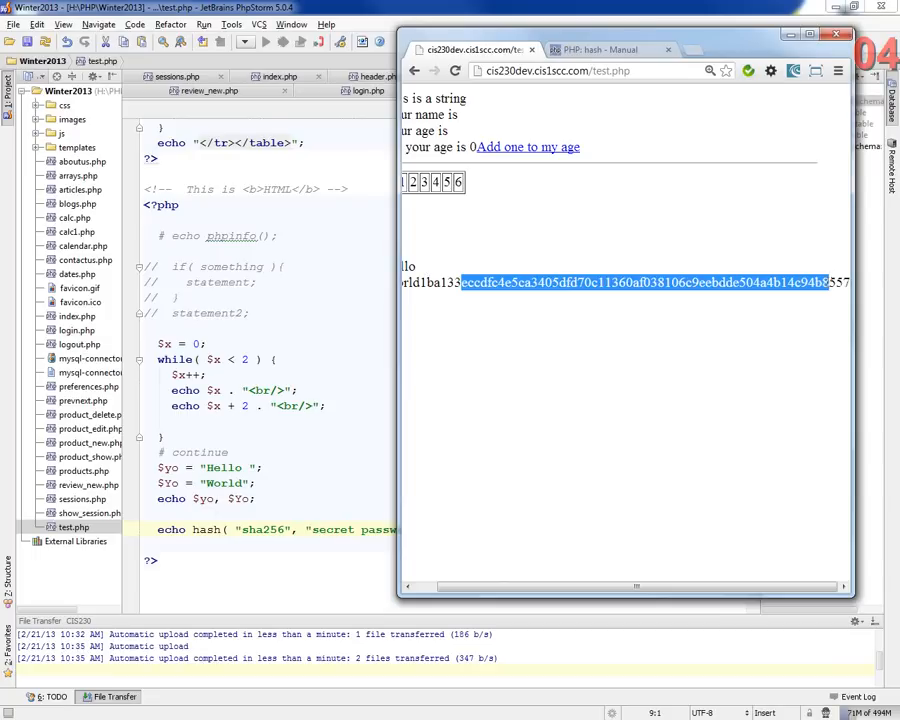
key(F5)
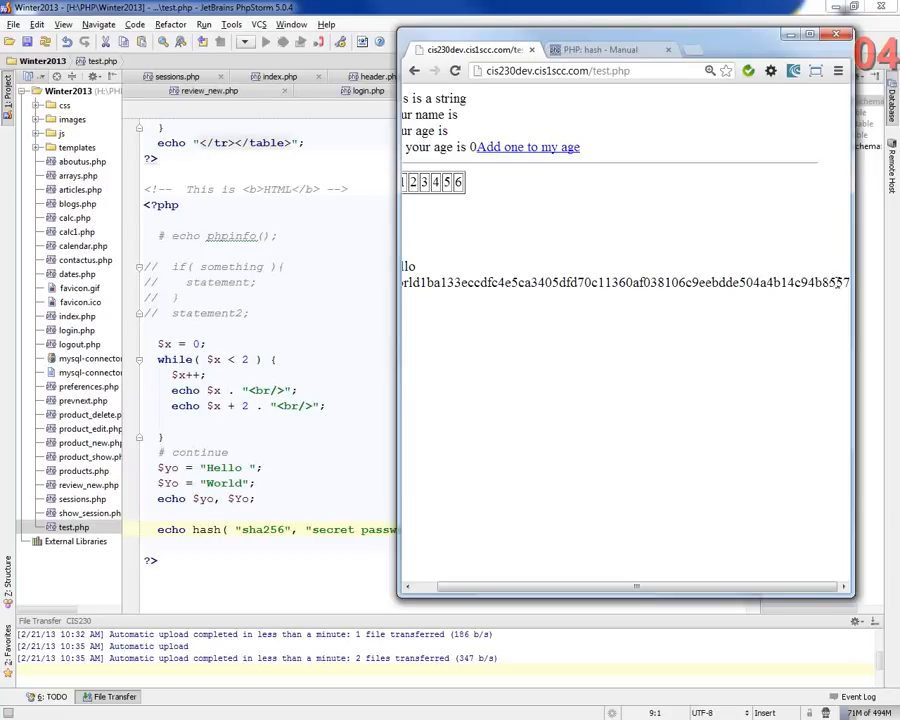
drag(849, 283, 402, 284)
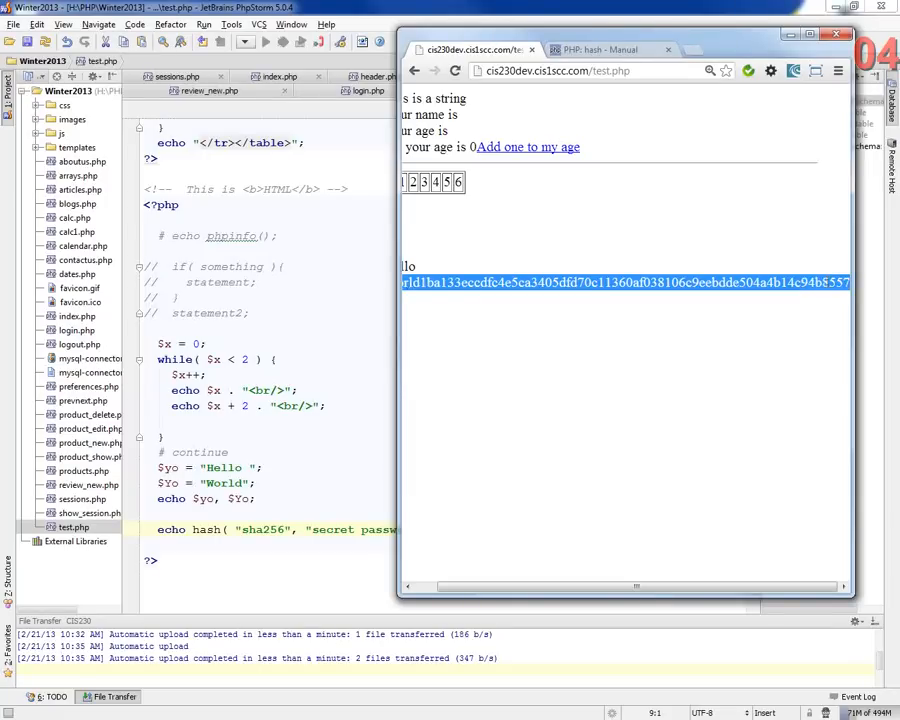
click(410, 200)
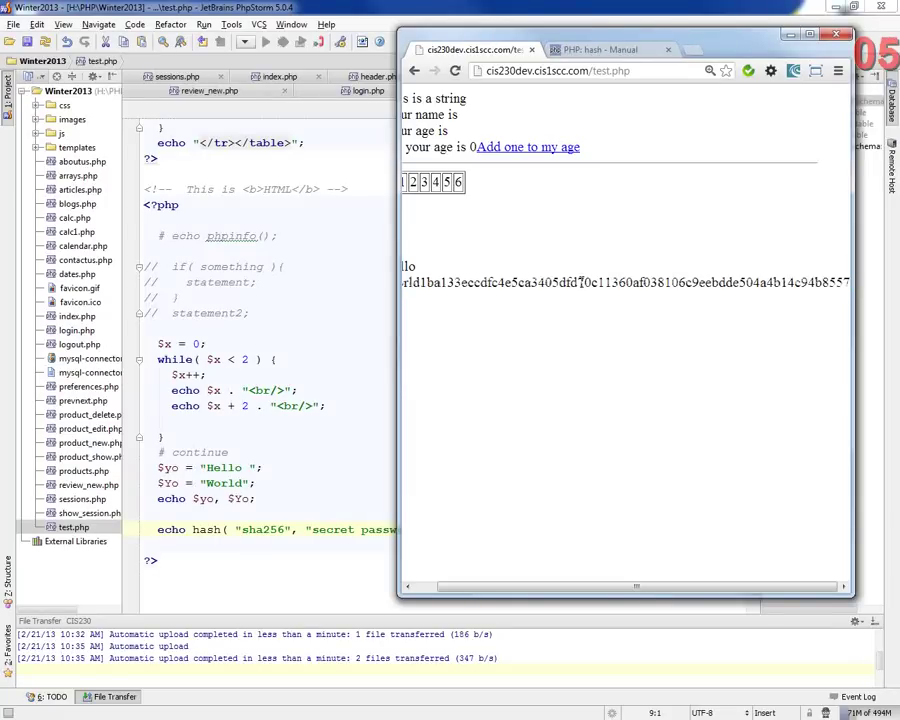
Return to the hash() line in PhpStorm's test.php.
click(263, 638)
click(316, 530)
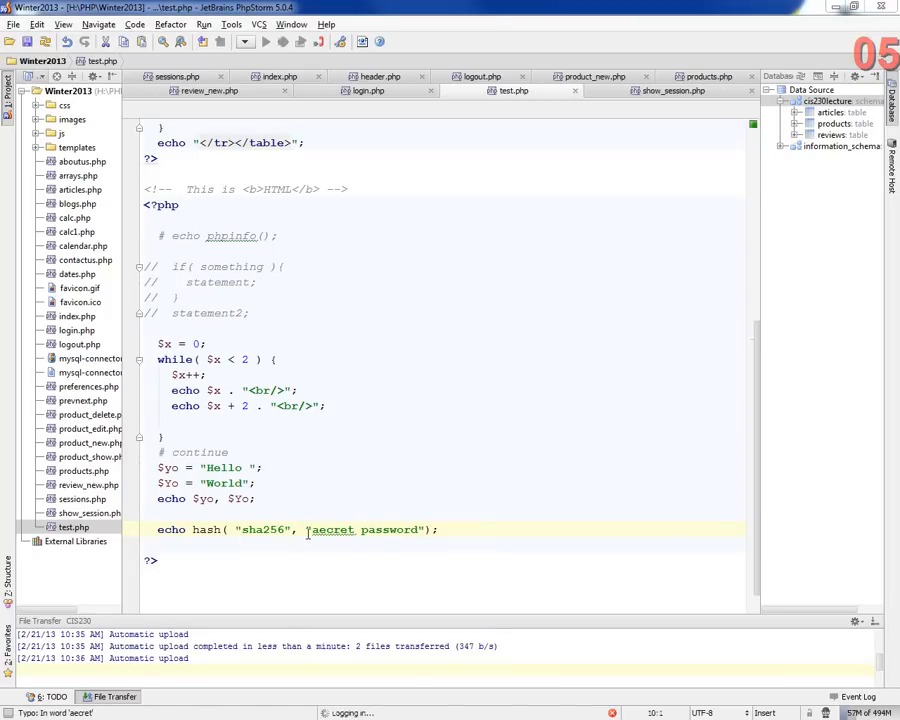
text(S)
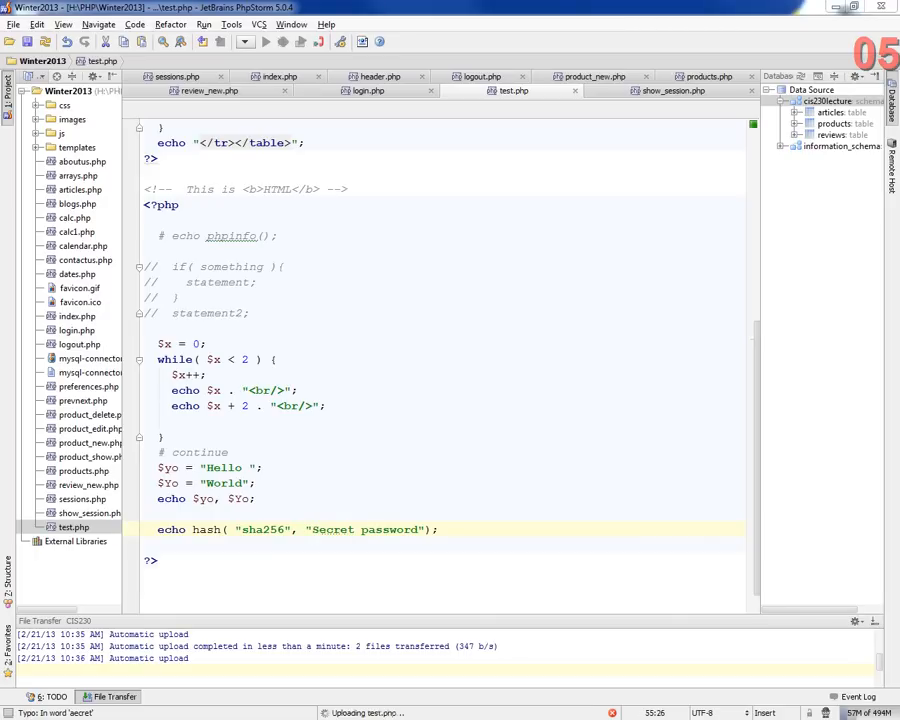
Reload test.php to see the changed digest for "Secret password", then return to the editor.
key(alt+Tab)
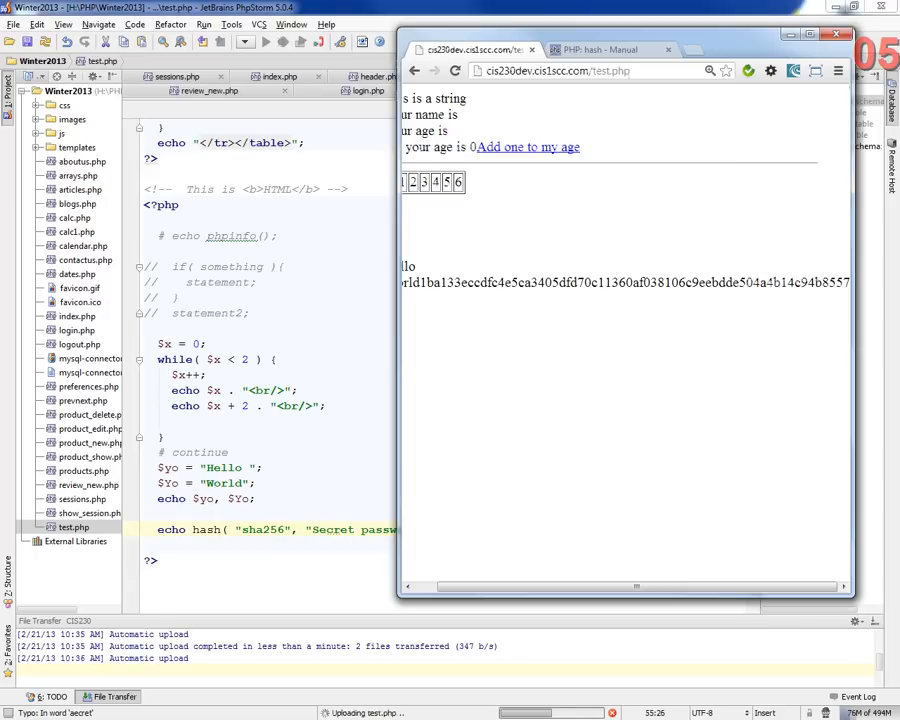
key(F5)
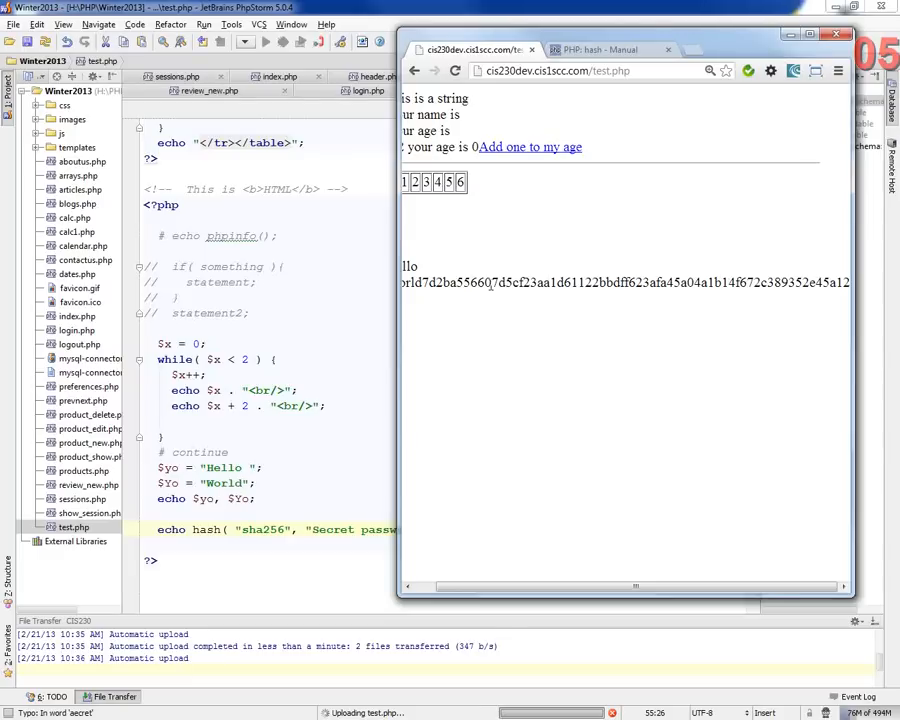
drag(423, 282, 850, 283)
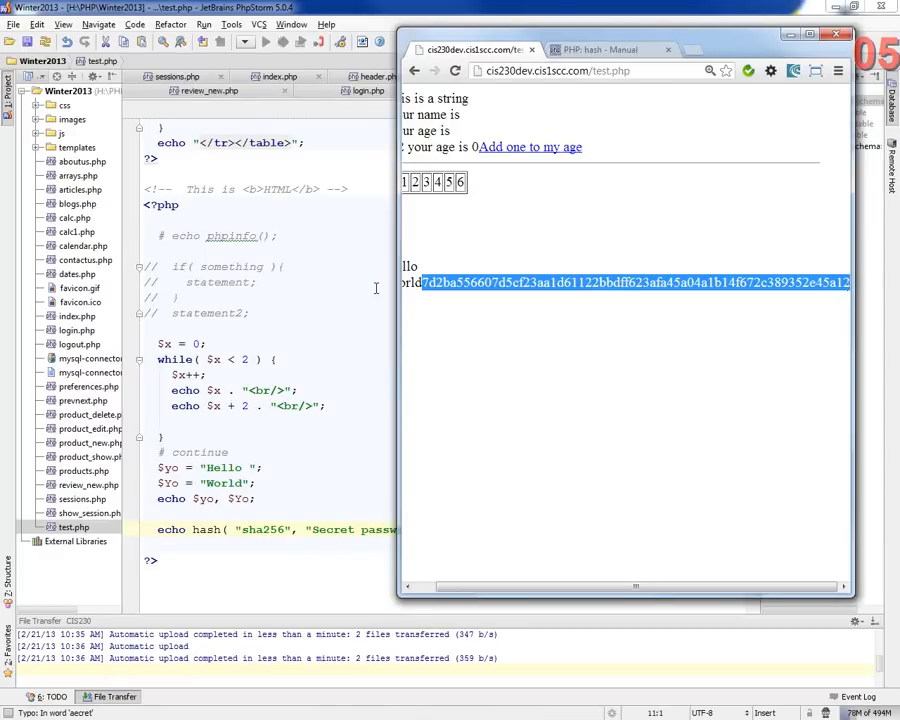
click(490, 410)
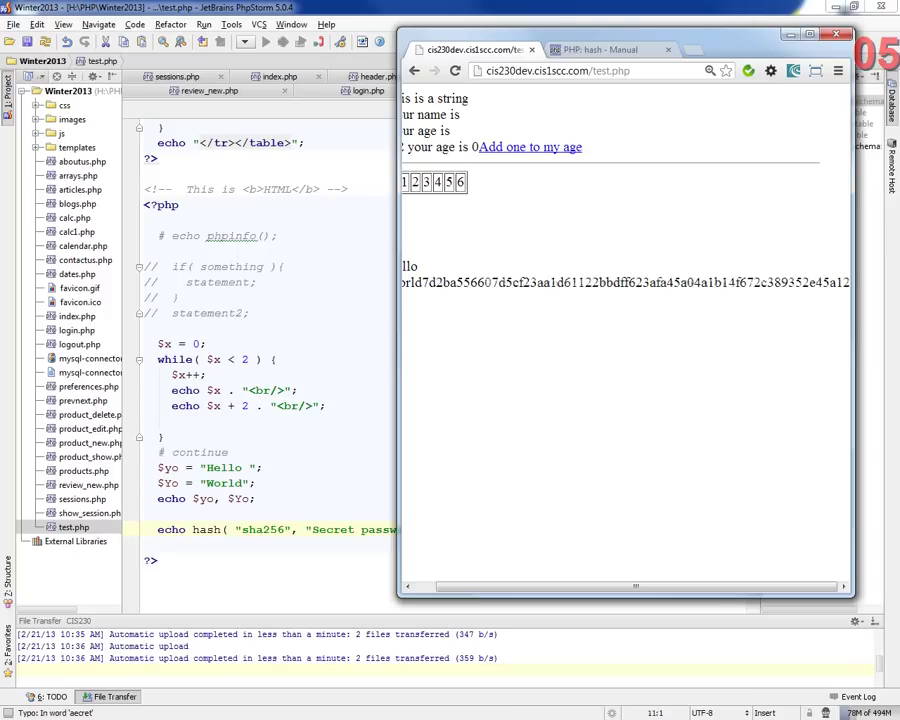
click(358, 311)
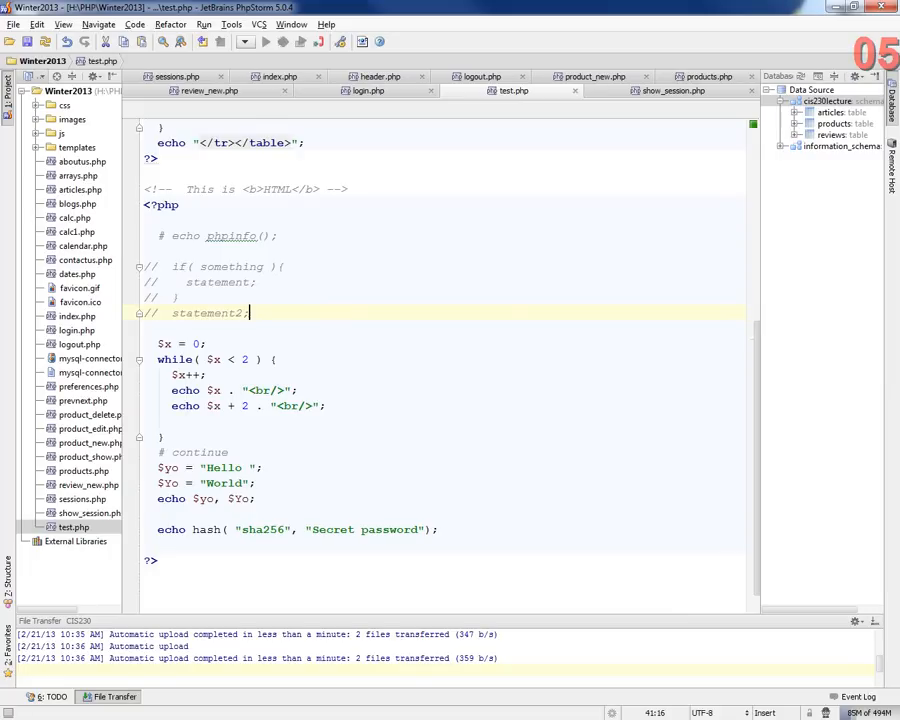
Create table users with a user_id int column in cis230lecture and refresh the schema.
right_click(838, 101)
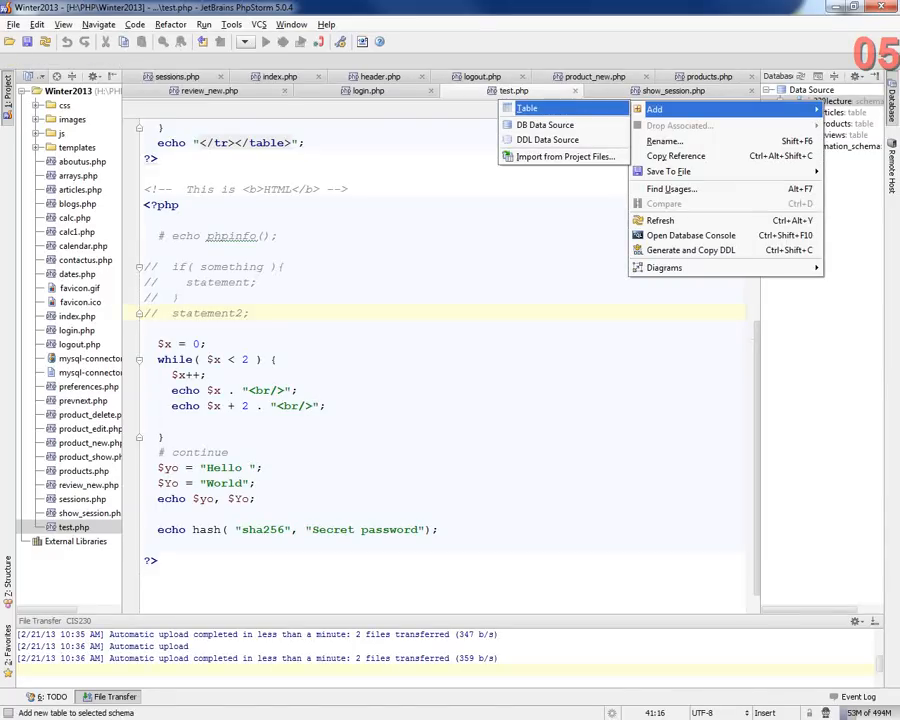
key(Return)
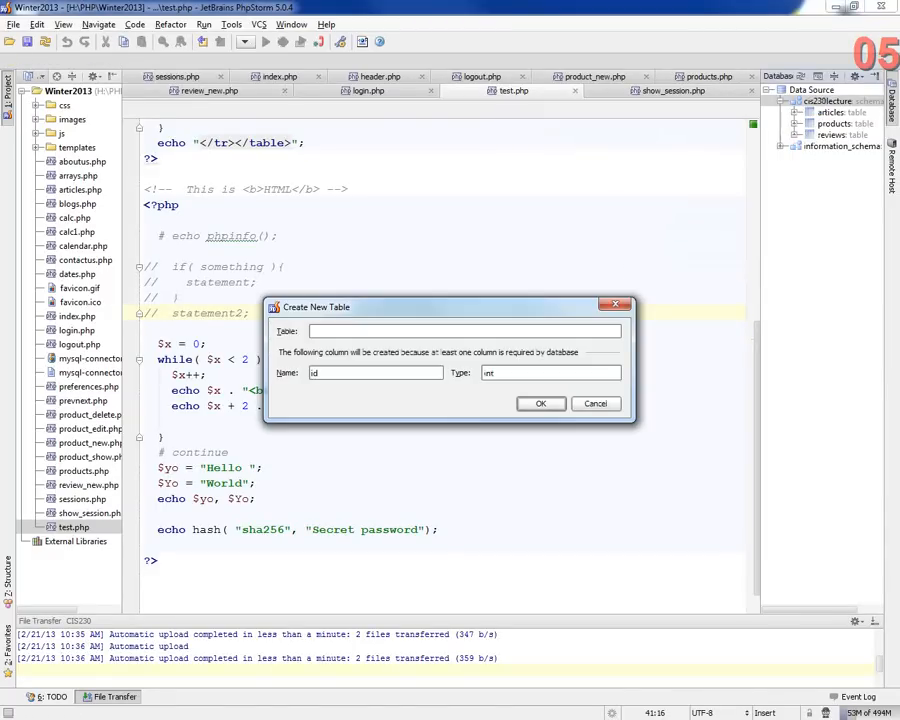
text(users)
double_click(316, 372)
text(p)
text(user_)
click(535, 402)
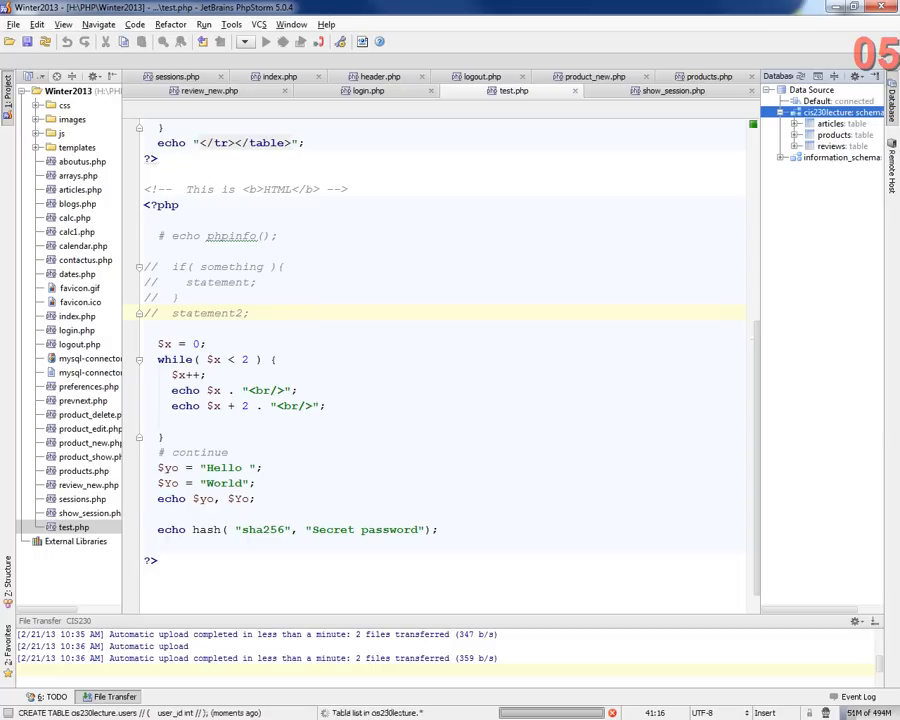
right_click(815, 113)
key(Escape)
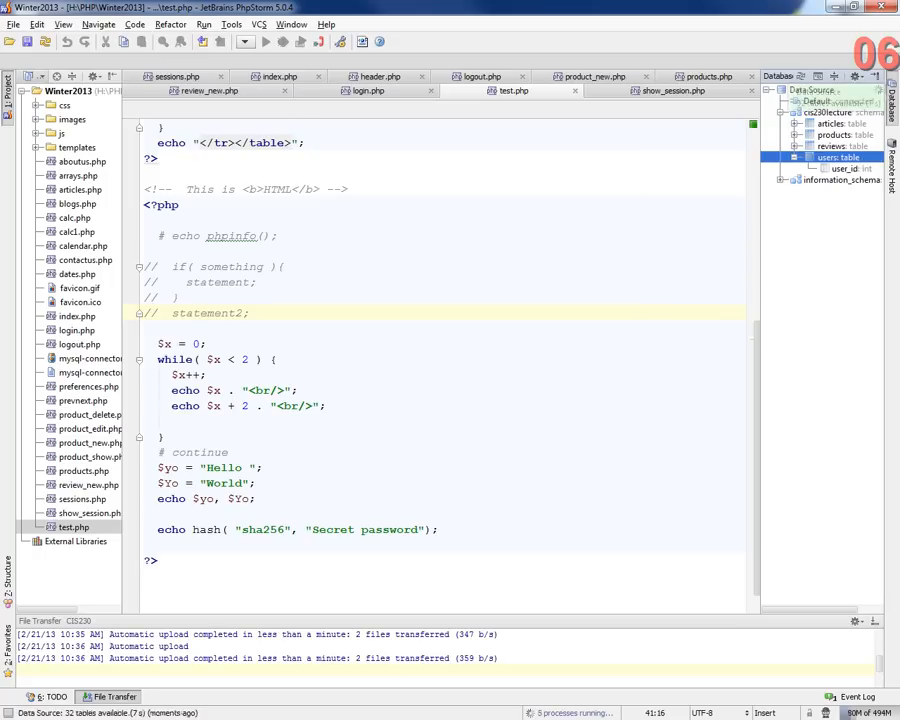
Add a username column of type varchar(255) to users, hitting a char255 SQL error.
right_click(838, 157)
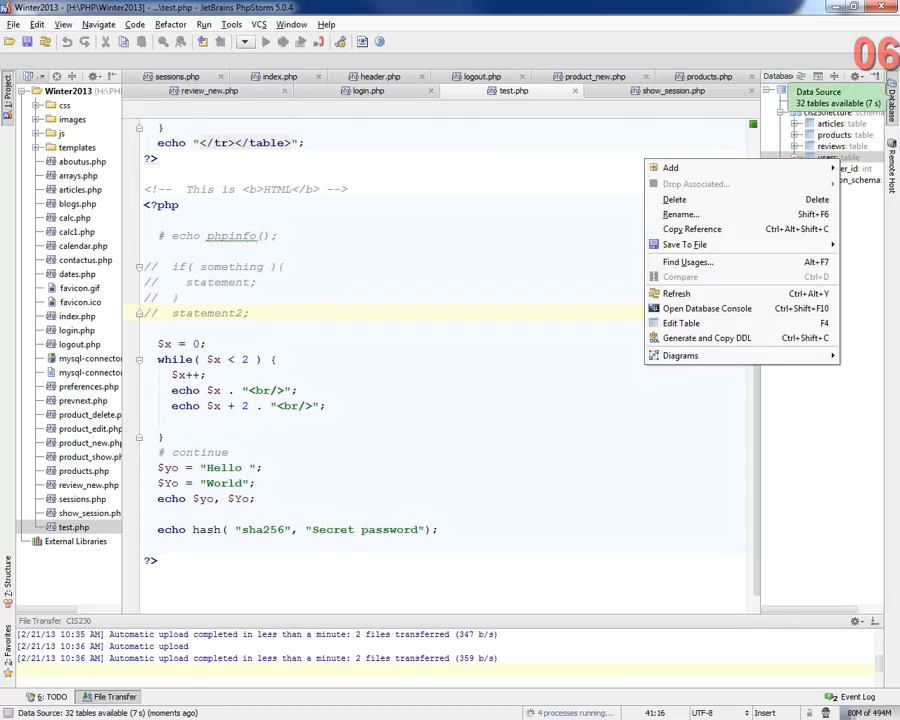
key(Right)
key(Down)
key(Down)
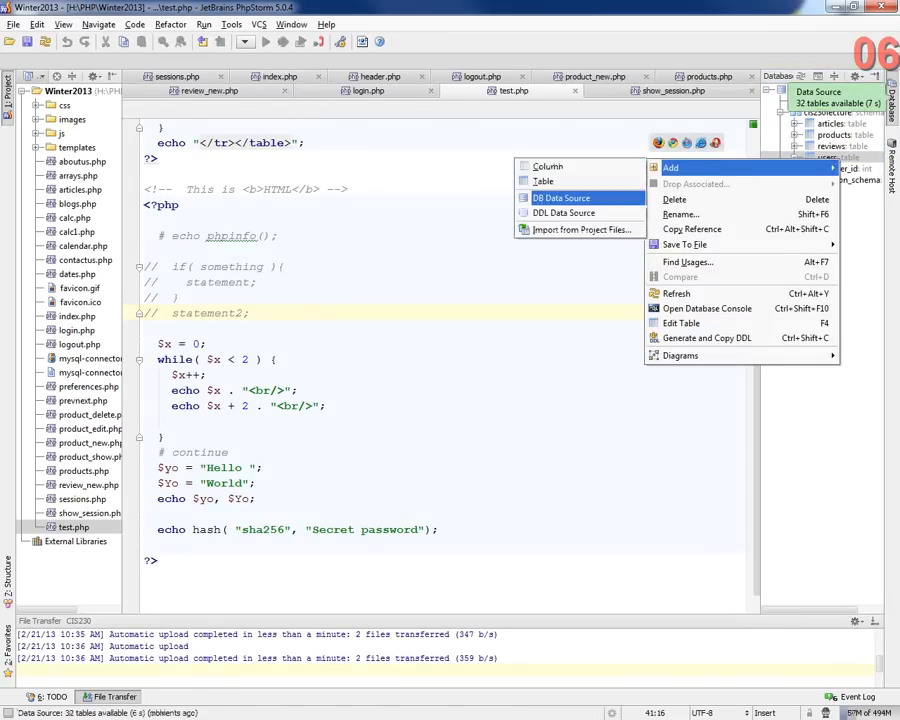
key(Escape)
key(Escape)
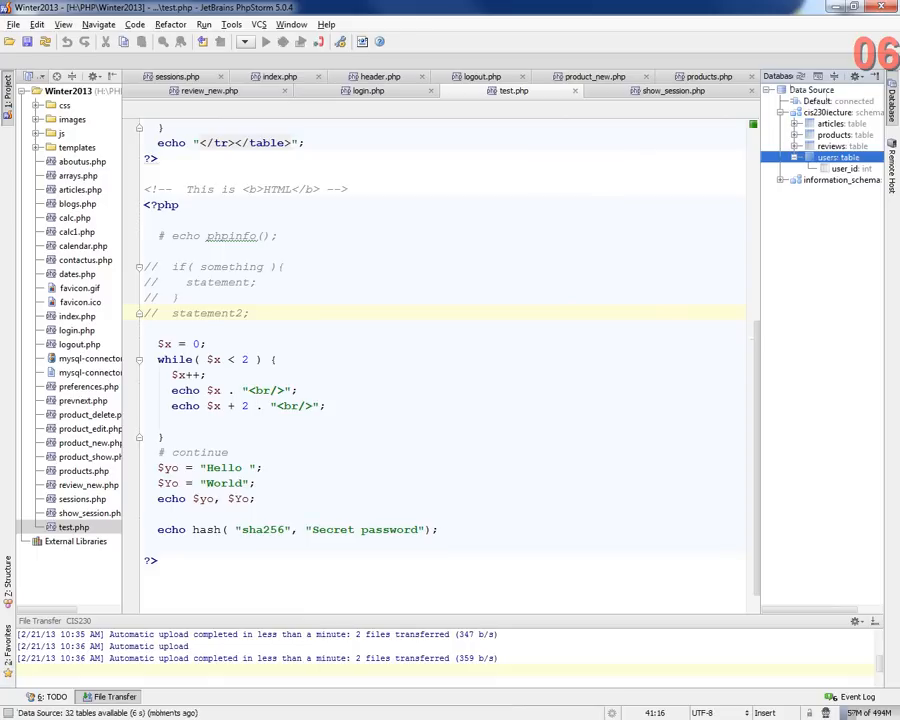
key(Down)
key(shift+F10)
key(Right)
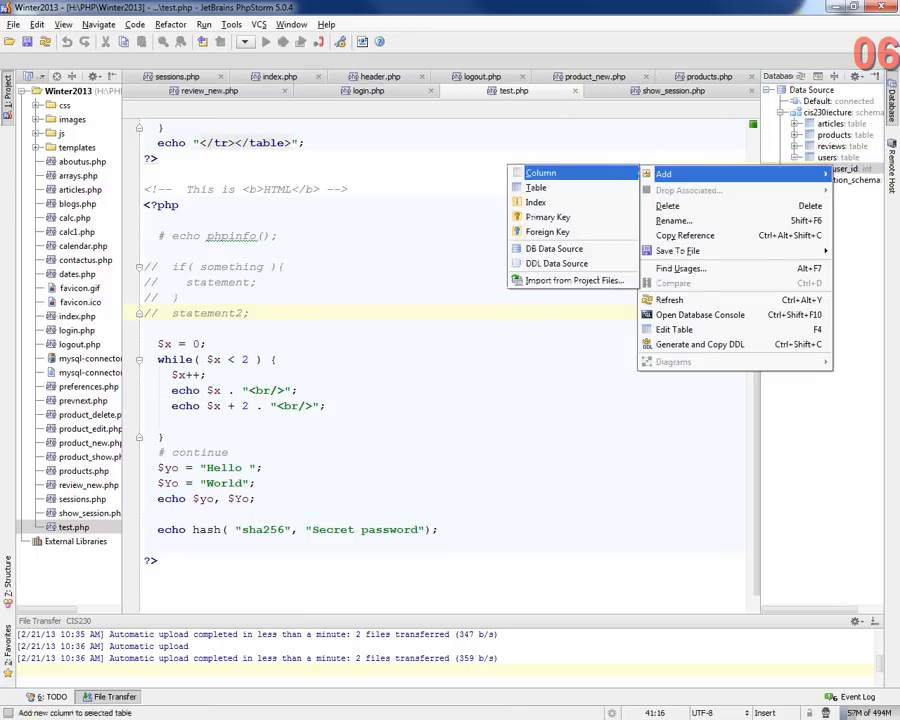
key(Return)
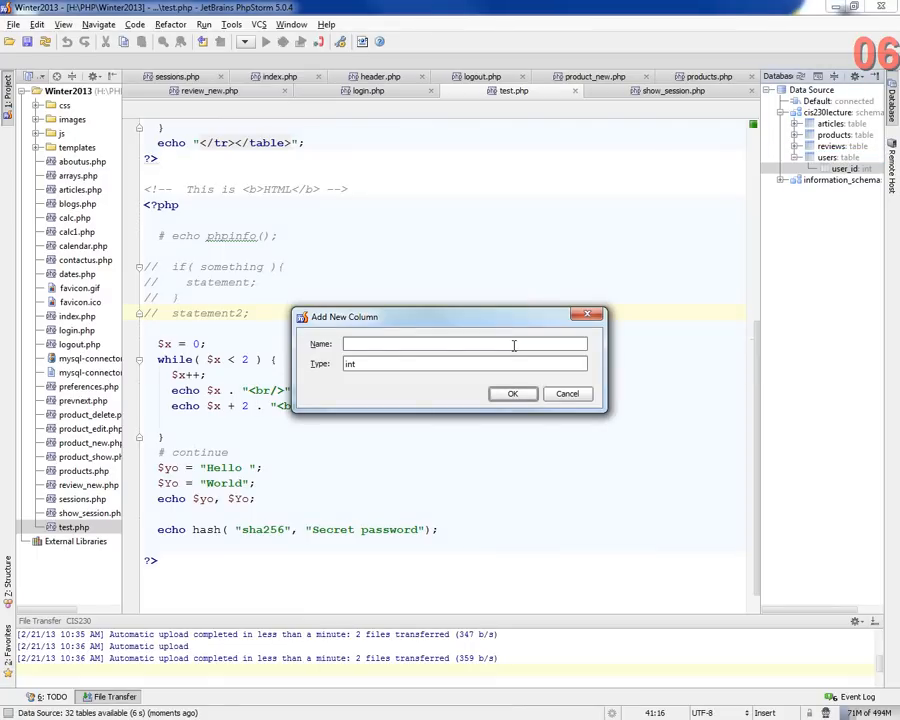
text(username)
key(Tab)
key(BackSpace)
text(char255)
key(Return)
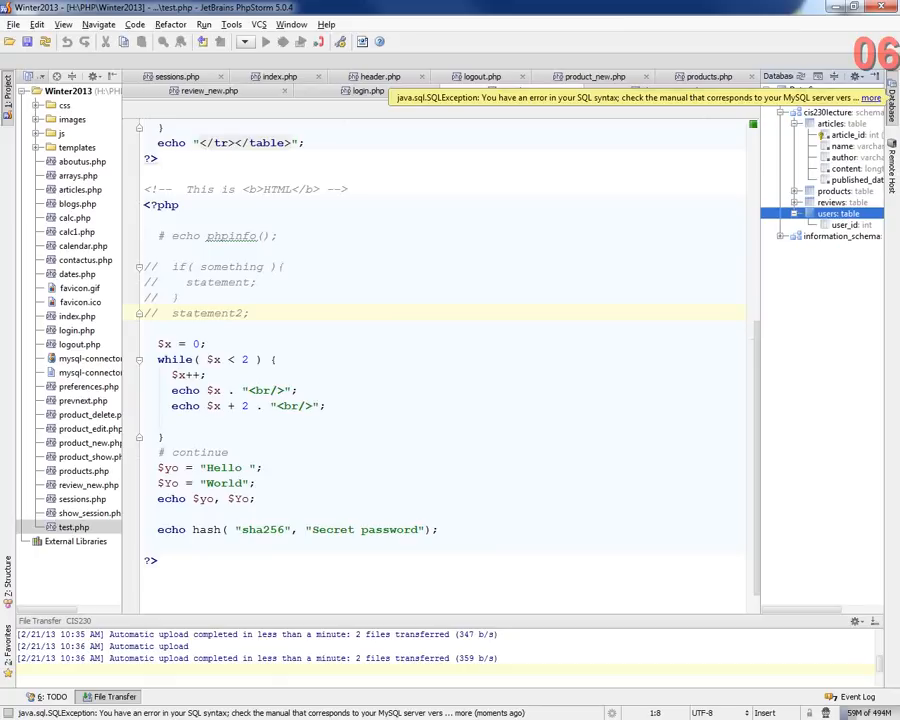
Retry and add the username varchar(255) column successfully.
right_click(835, 223)
mouse_move(690, 229)
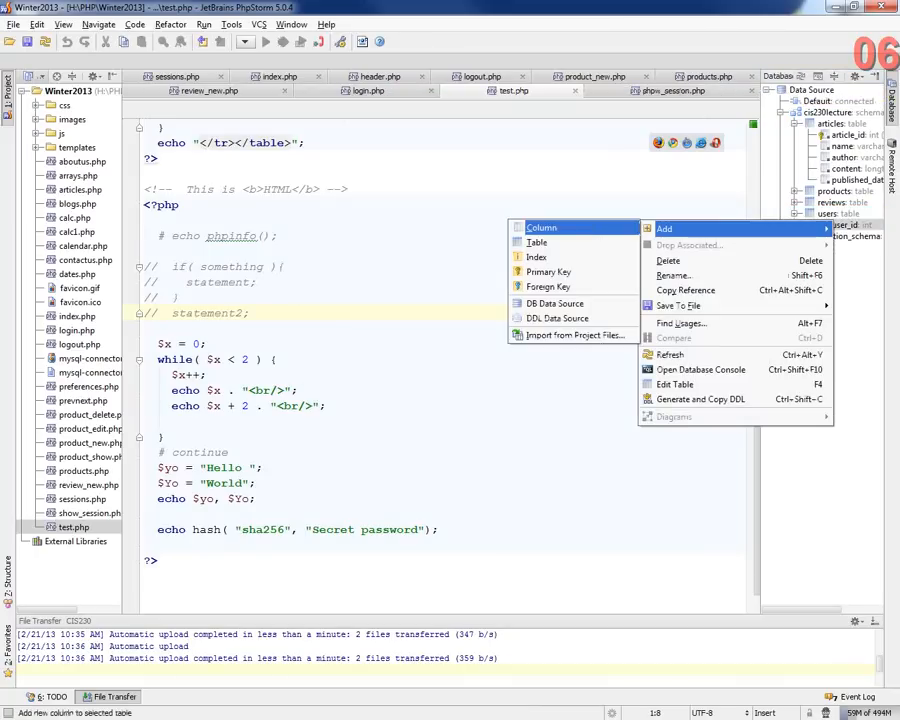
key(Return)
text(username)
key(Tab)
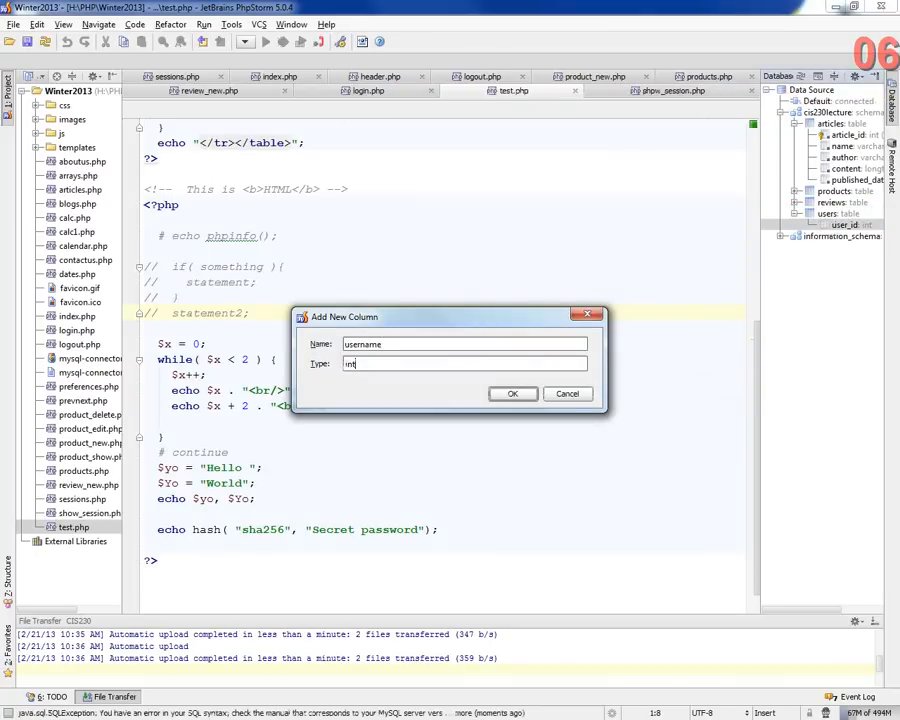
key(BackSpace)
text(var)
text(char(25)
text(5))
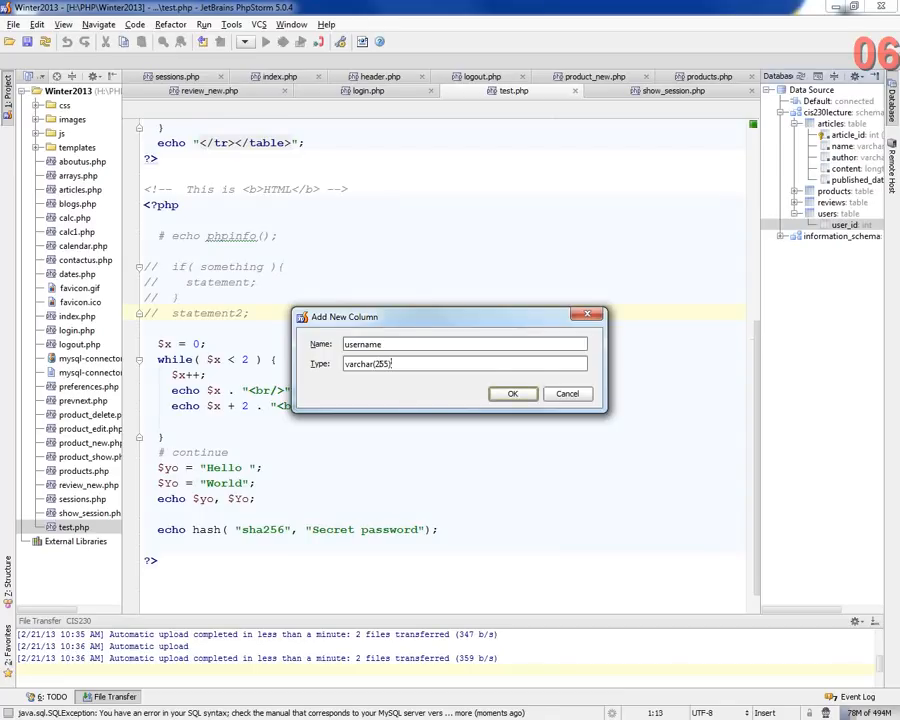
key(Return)
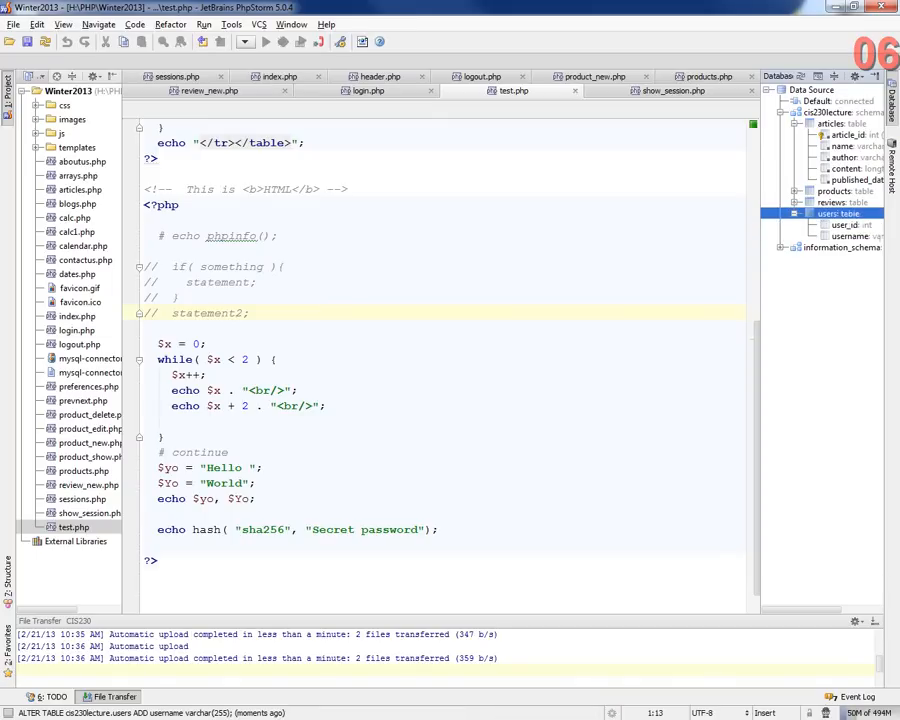
Add a password varchar(255) column to users and close test.php.
right_click(838, 213)
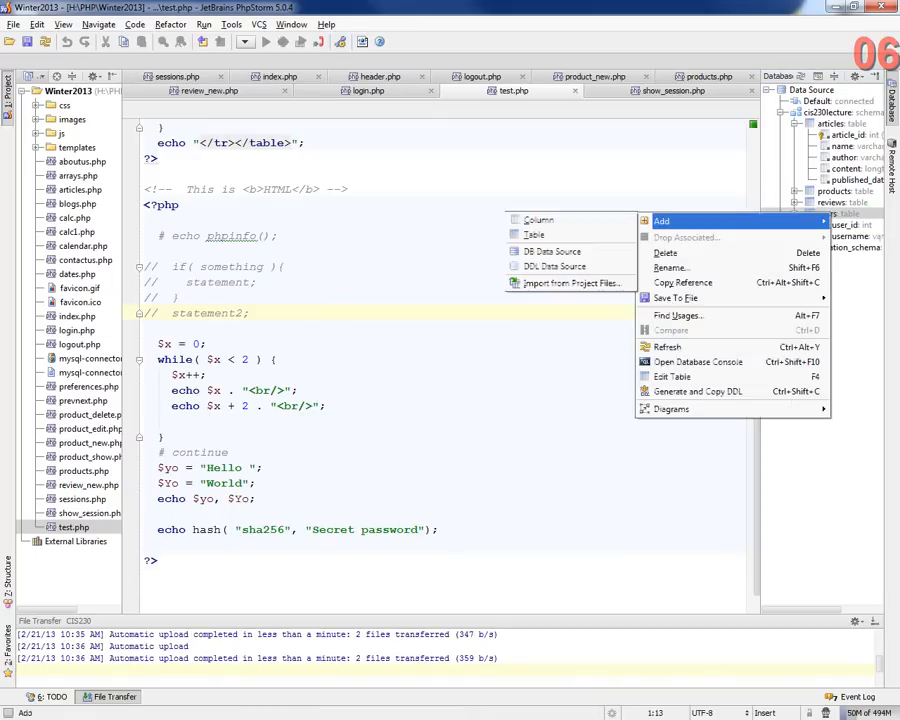
click(540, 216)
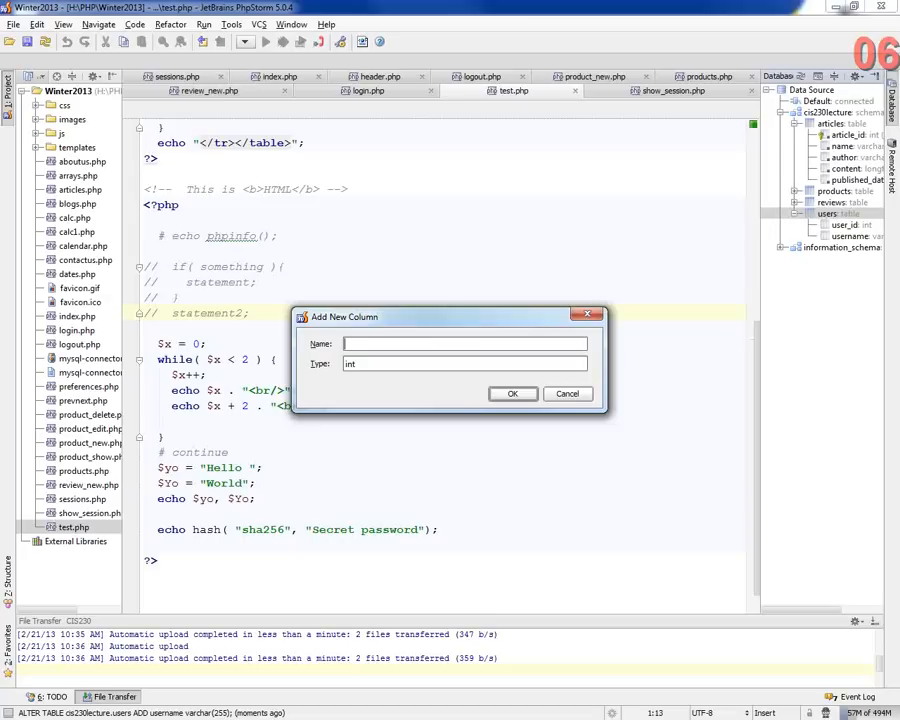
text(pass)
text(word)
key(Tab)
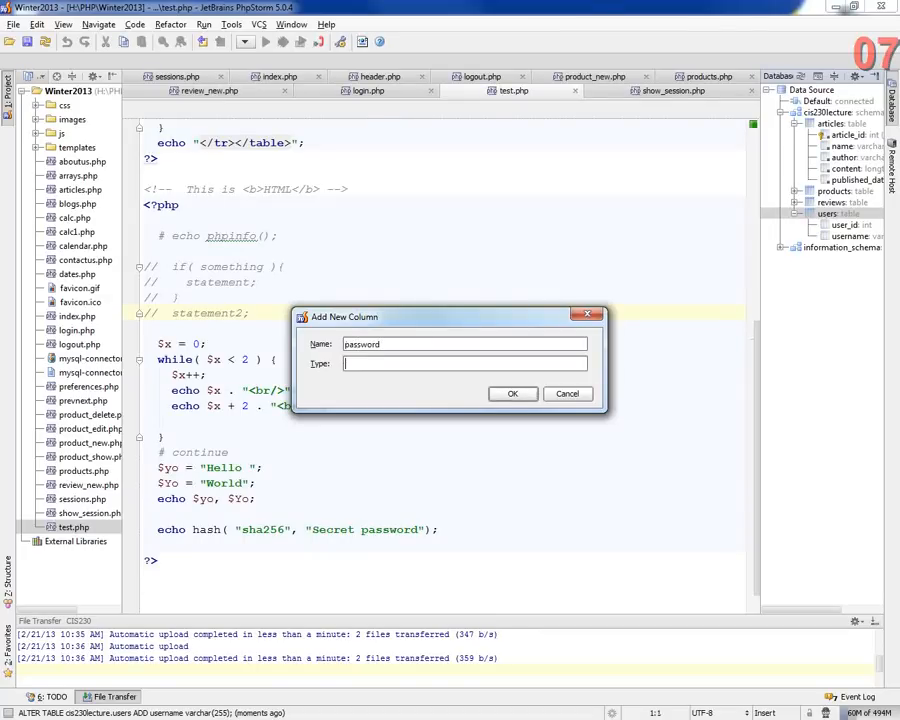
text(varchar)
text((255)
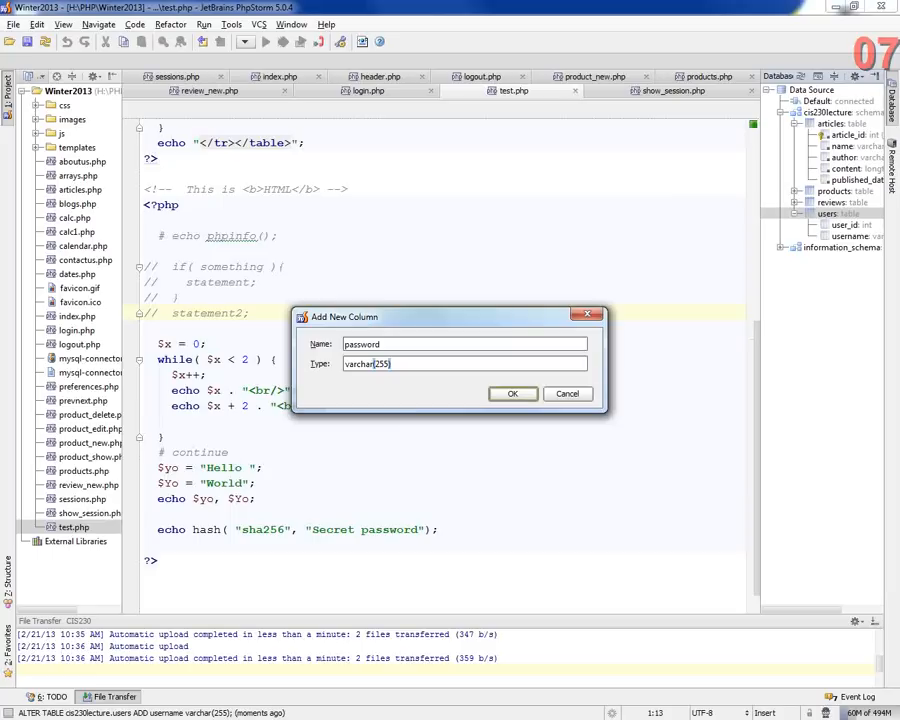
key(Return)
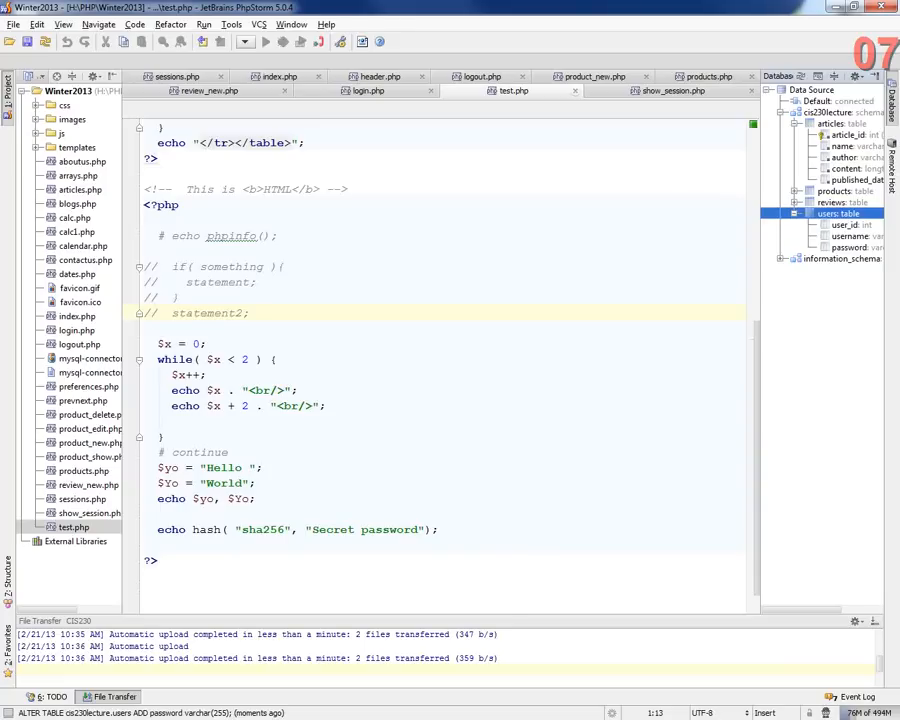
click(575, 90)
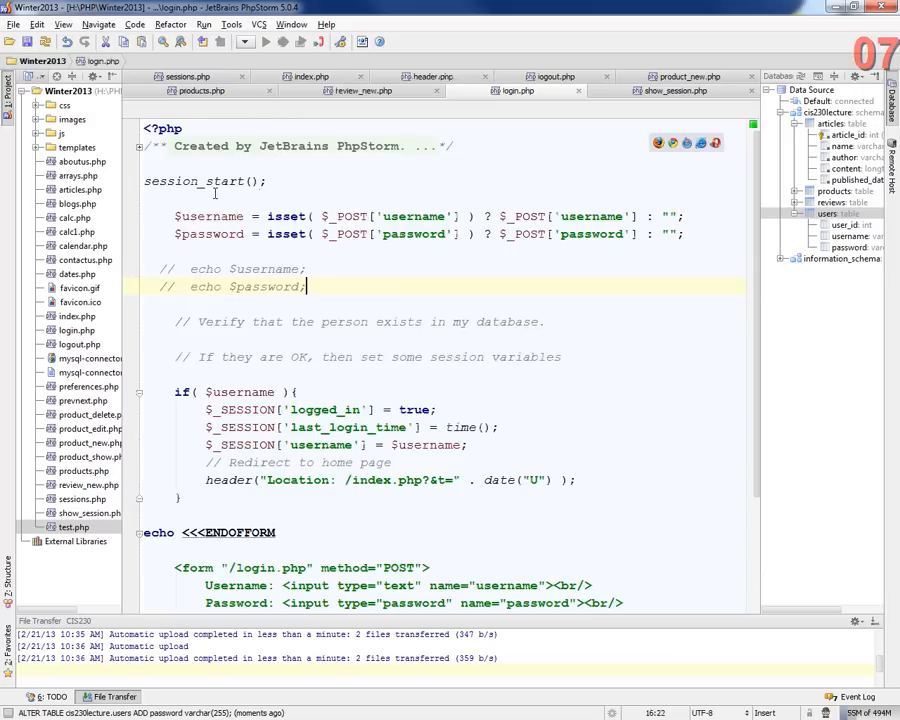
Move around the commented echo lines in login.php, then bring up the users table data.
click(365, 304)
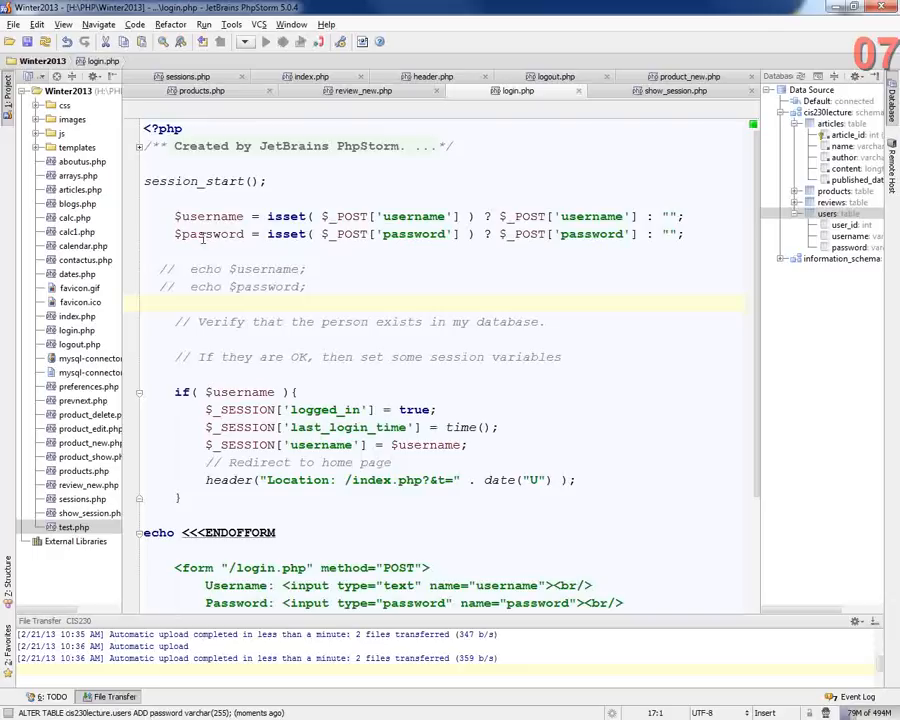
click(370, 286)
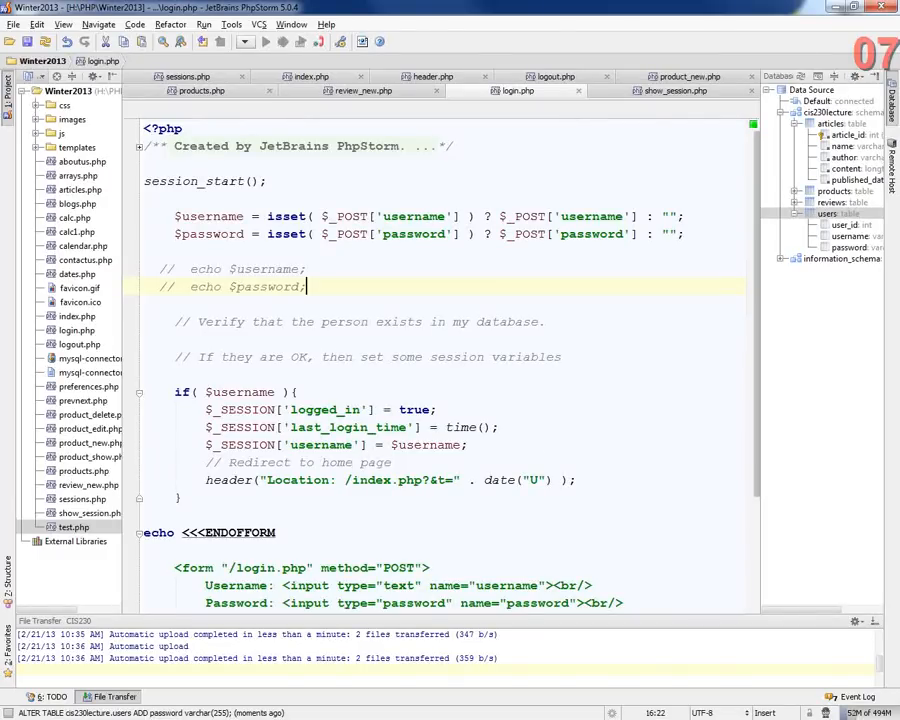
double_click(826, 213)
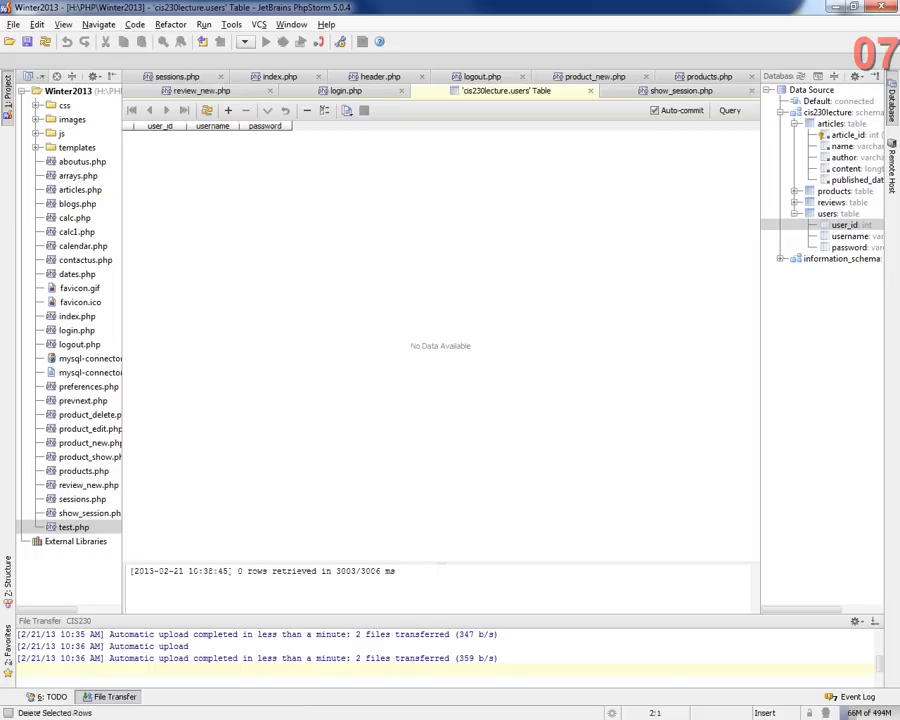
Insert a users row with user_id 1 and username dave, then return to test.php.
key(alt+Insert)
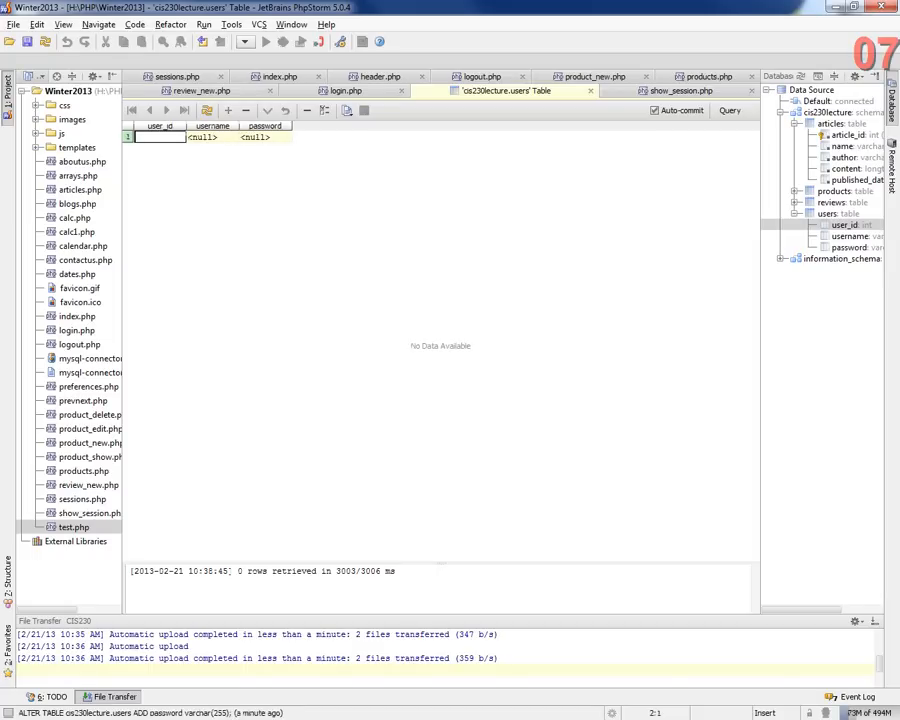
text(1)
key(Tab)
text(dave)
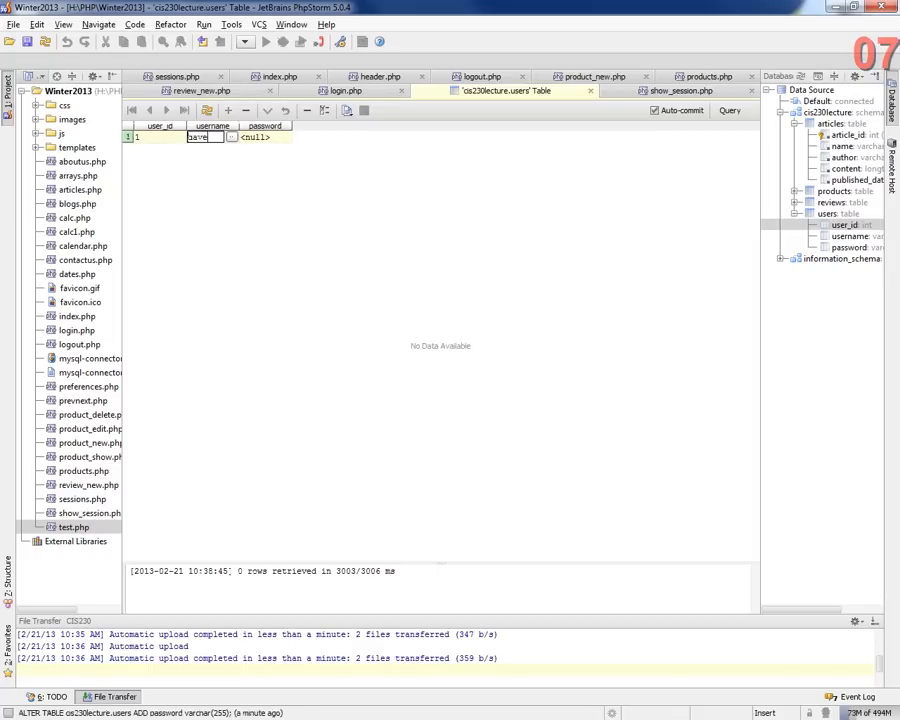
key(Tab)
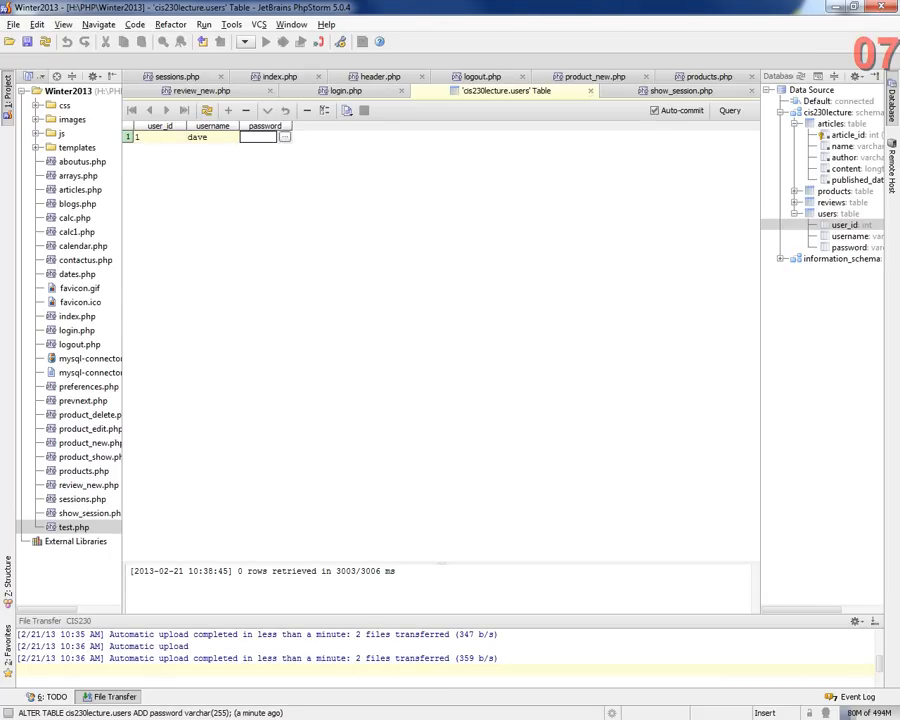
key(ctrl+Tab)
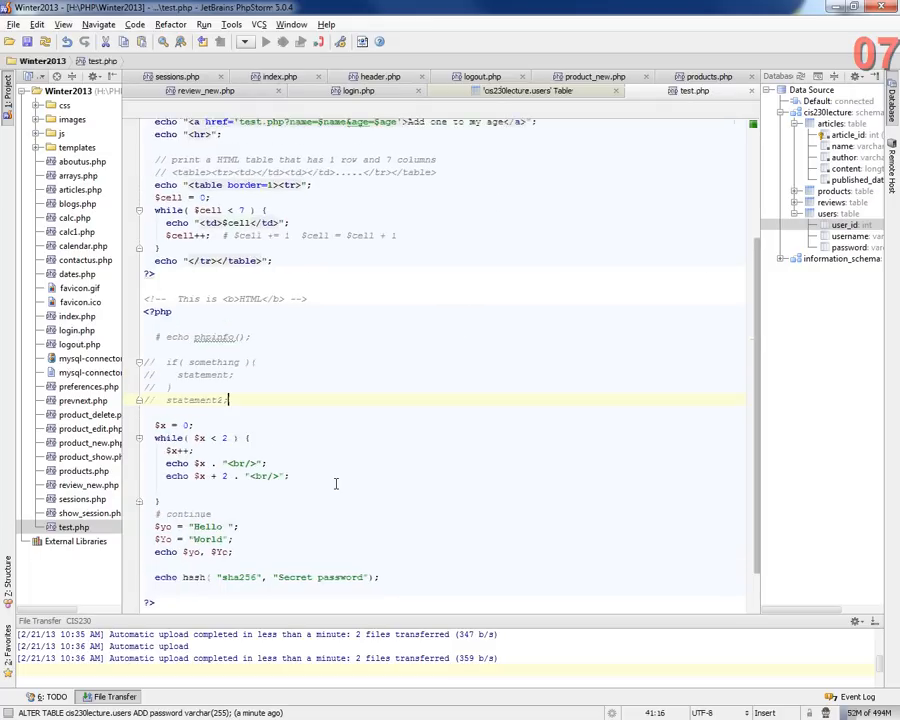
ctrl+scroll(336, 484, up, 2)
scroll(350, 490, down, 1)
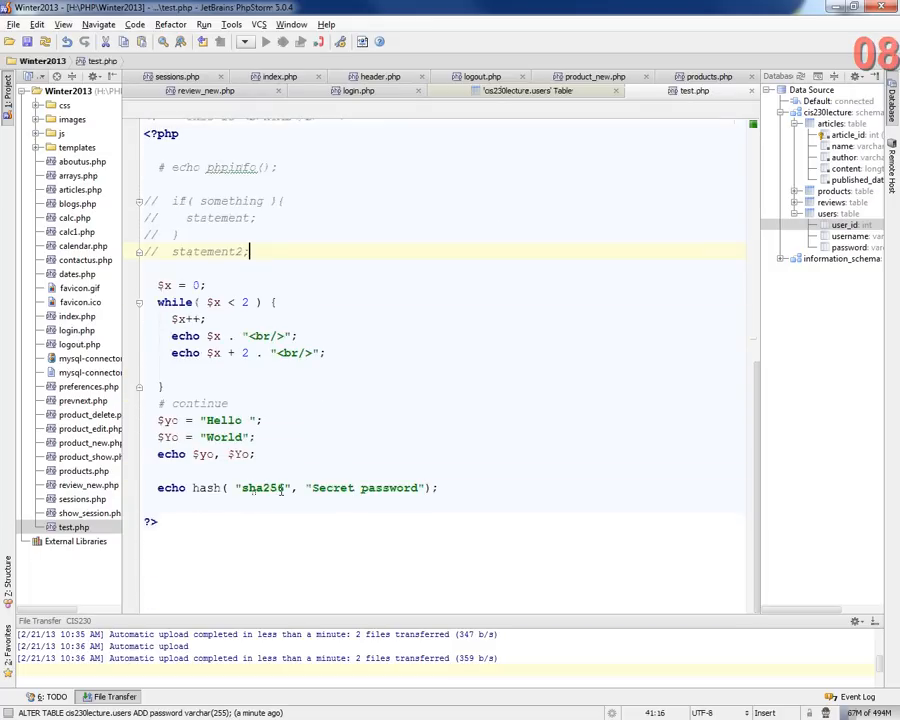
drag(314, 488, 418, 488)
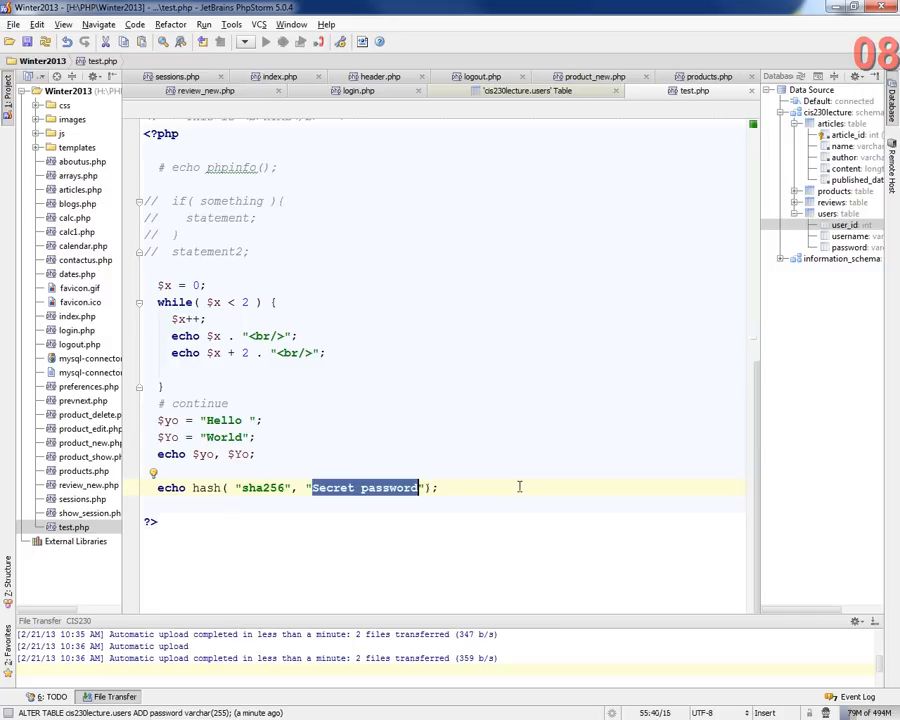
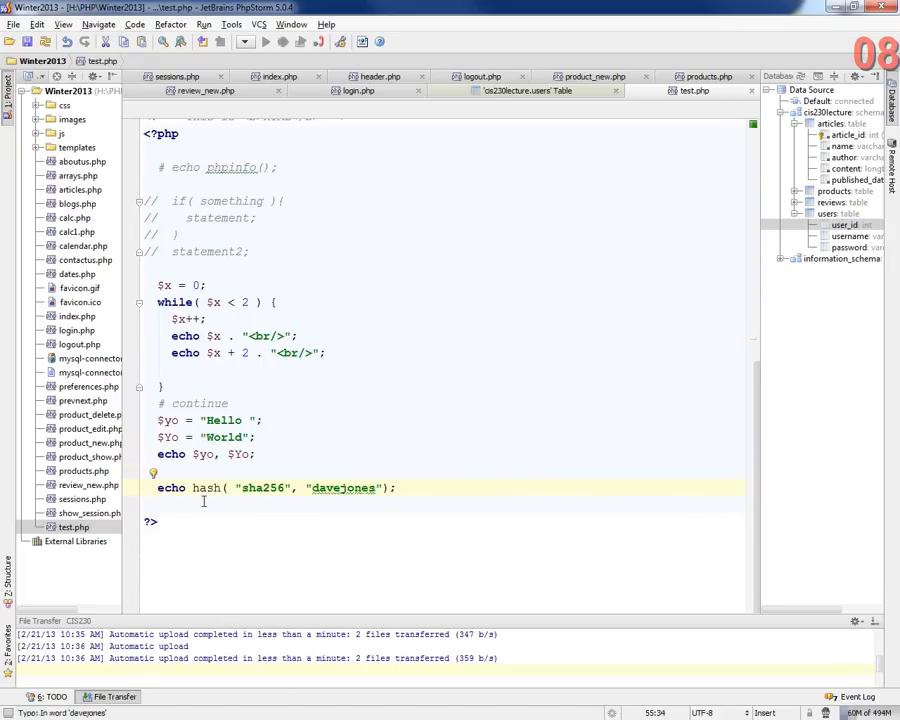
click(207, 487)
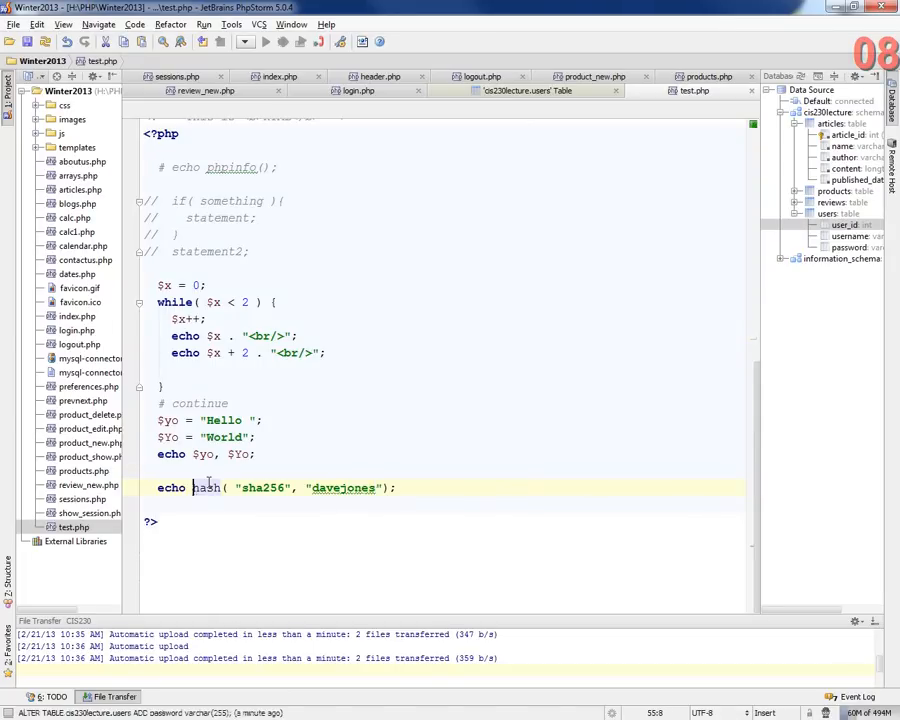
click(290, 454)
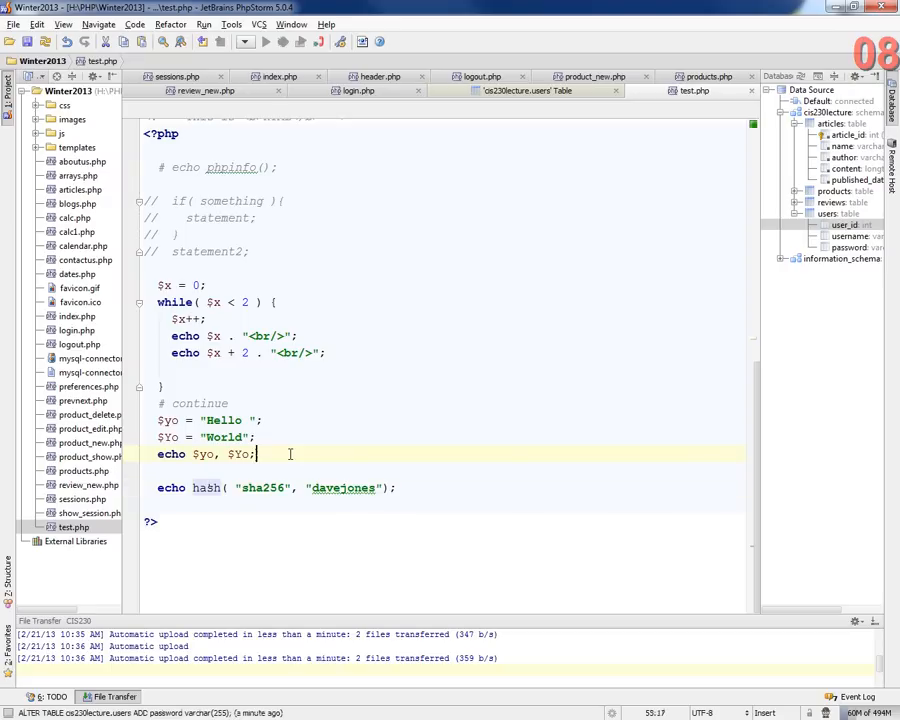
key(Left)
key(Left)
text(, ")
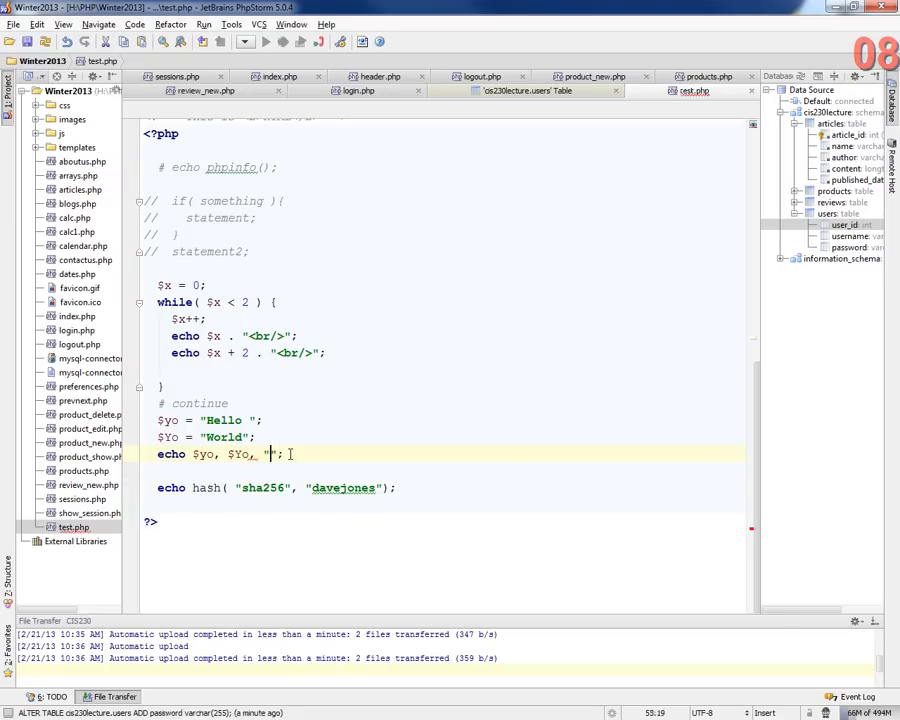
text(<br/>)
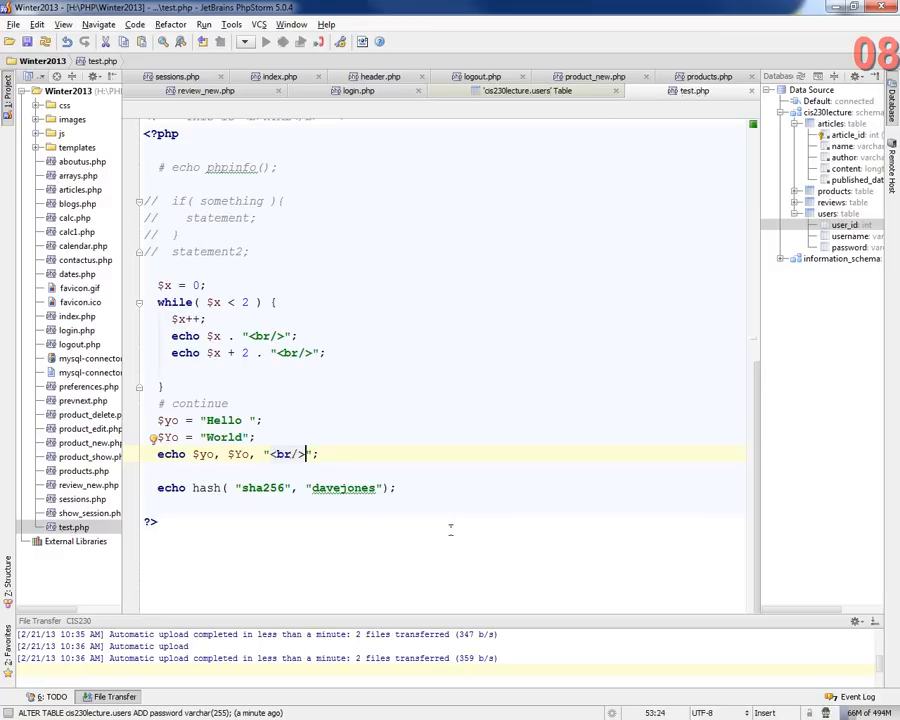
click(450, 528)
key(ctrl+s)
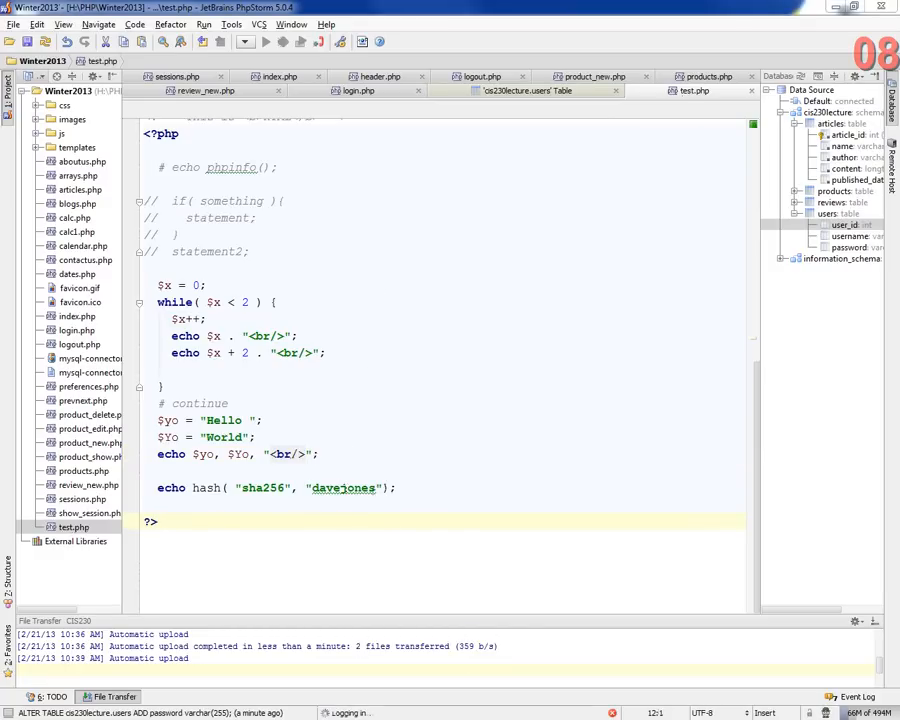
key(alt+Tab)
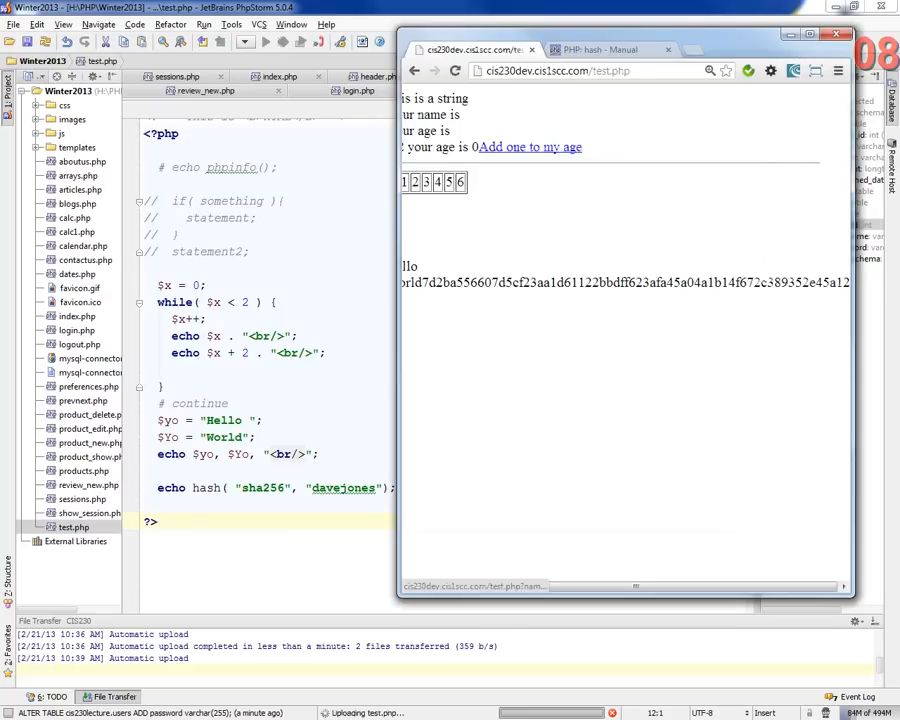
Reload test.php in Chrome and copy the printed davejones SHA-256 hash starting 4d790615.
key(F5)
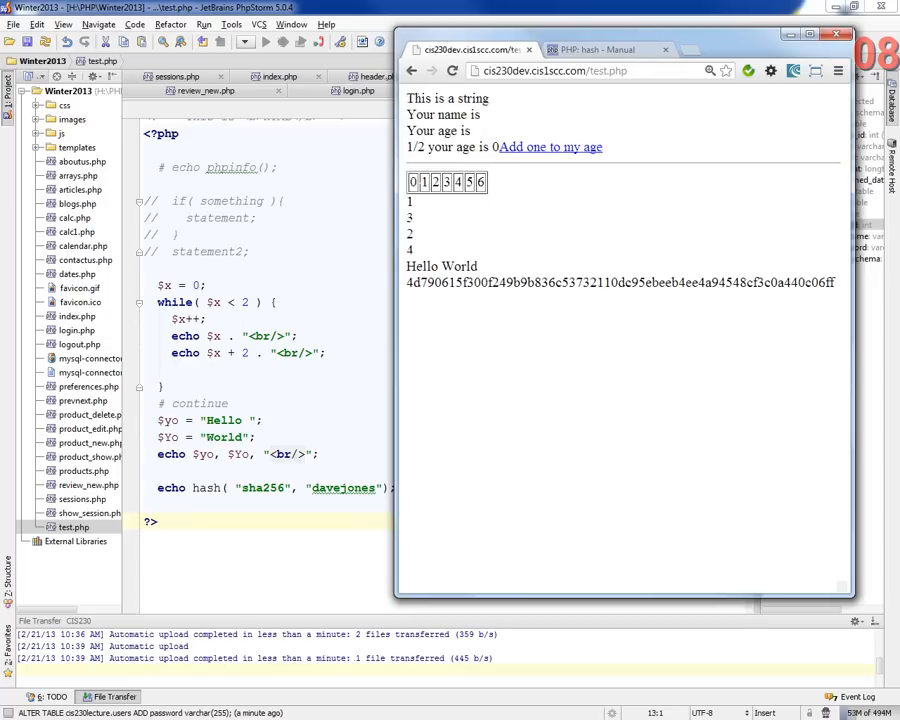
key(ctrl+alt+1)
triple_click(756, 282)
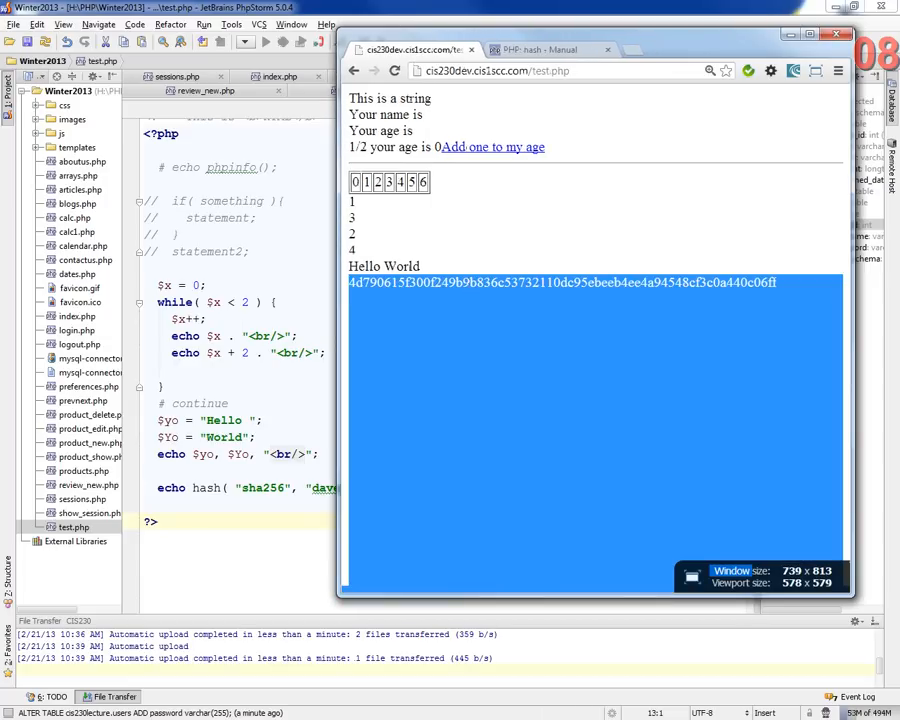
mouse_move(778, 282)
mouse_down()
mouse_move(314, 282)
mouse_move(330, 283)
mouse_up()
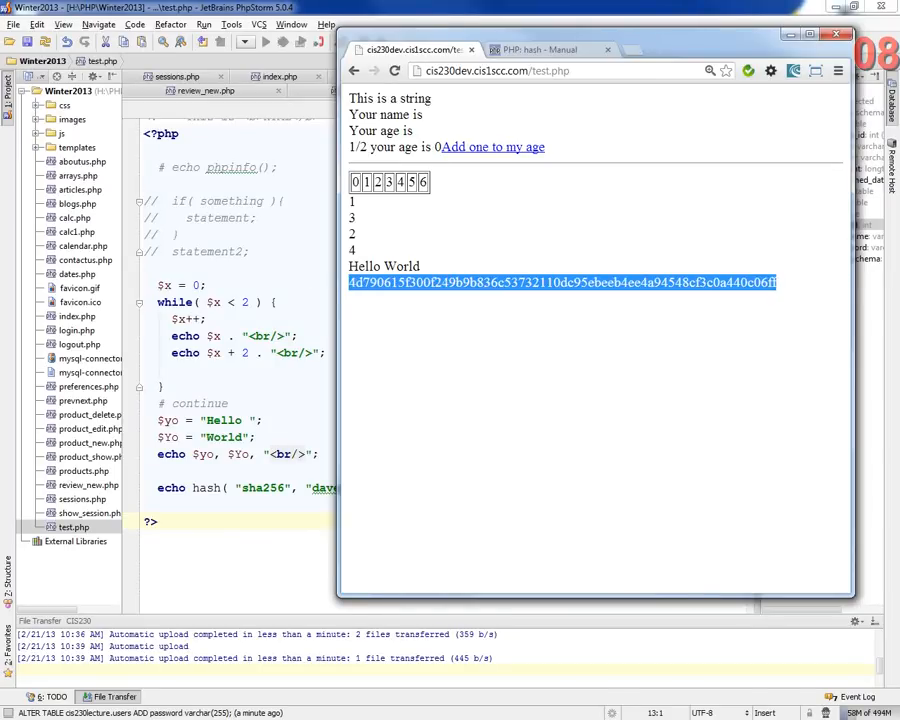
key(alt+Tab)
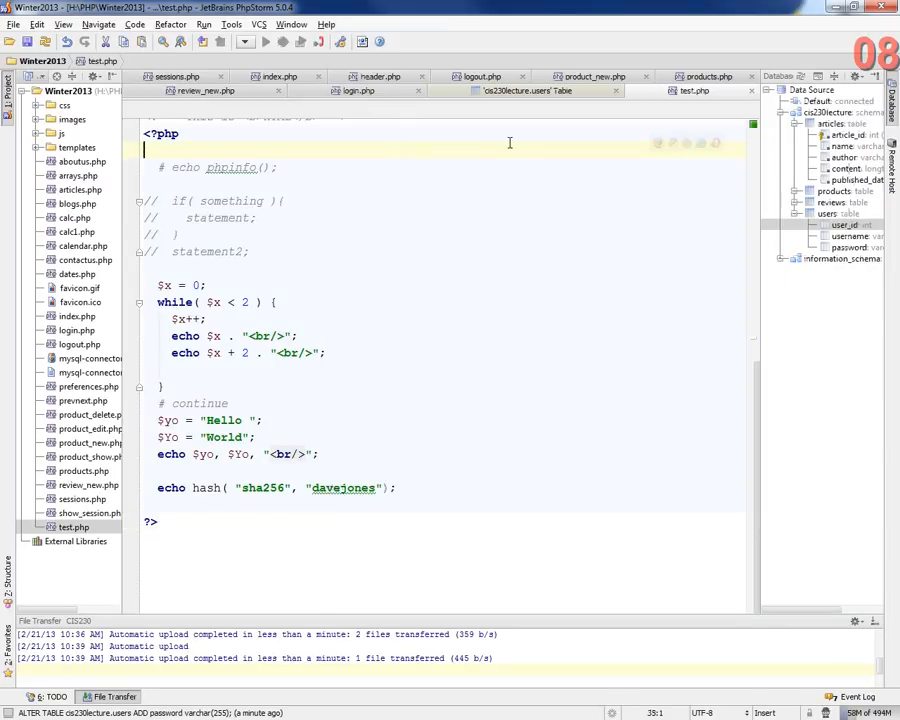
Paste the copied SHA-256 hash into dave's password cell and commit it.
click(527, 90)
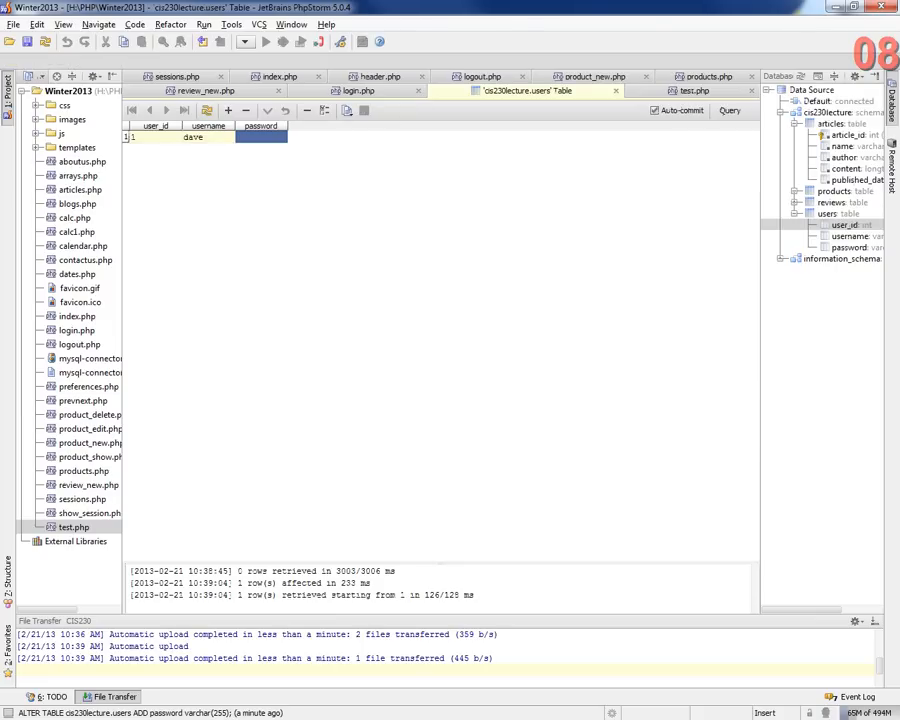
double_click(260, 137)
key(ctrl+v)
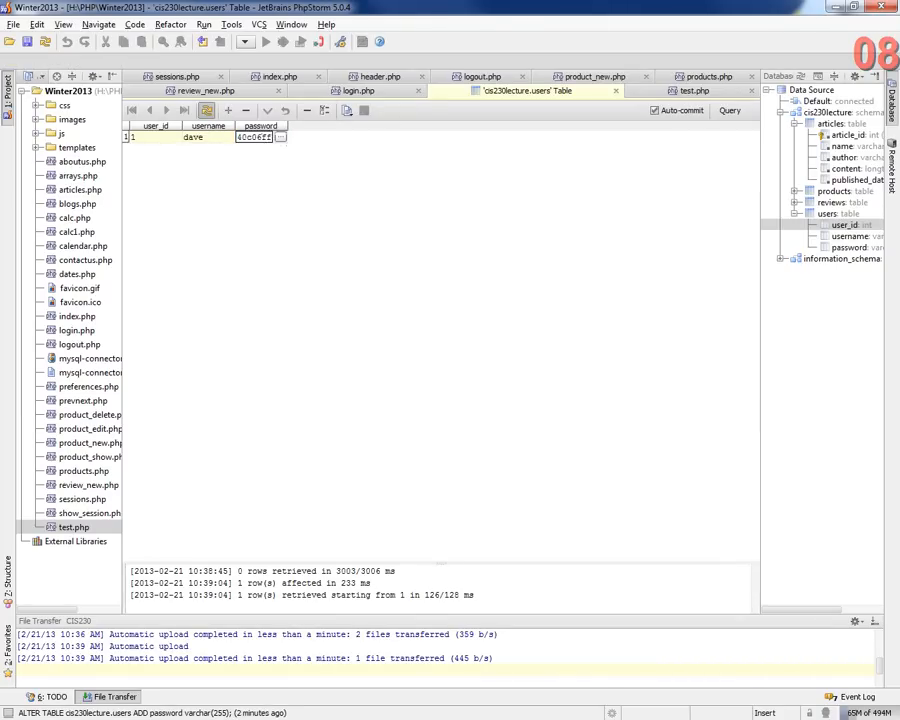
click(207, 110)
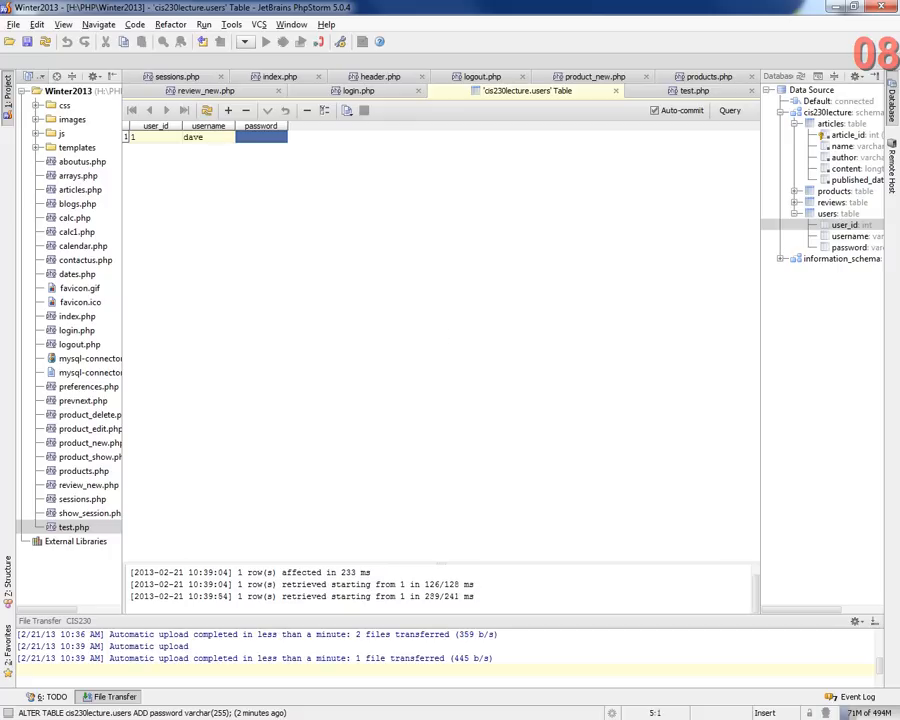
double_click(266, 137)
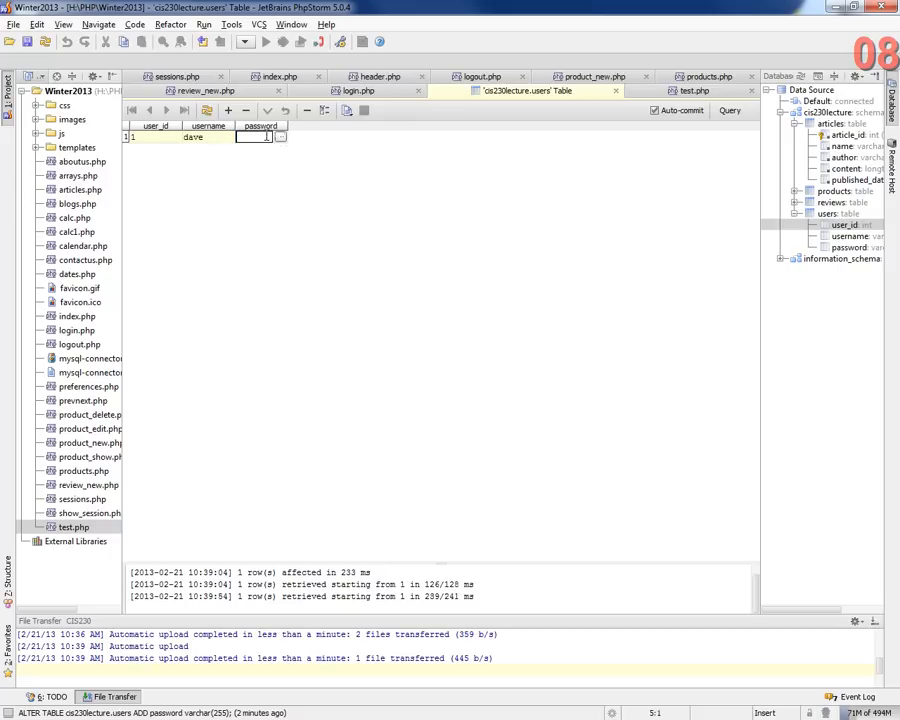
key(Escape)
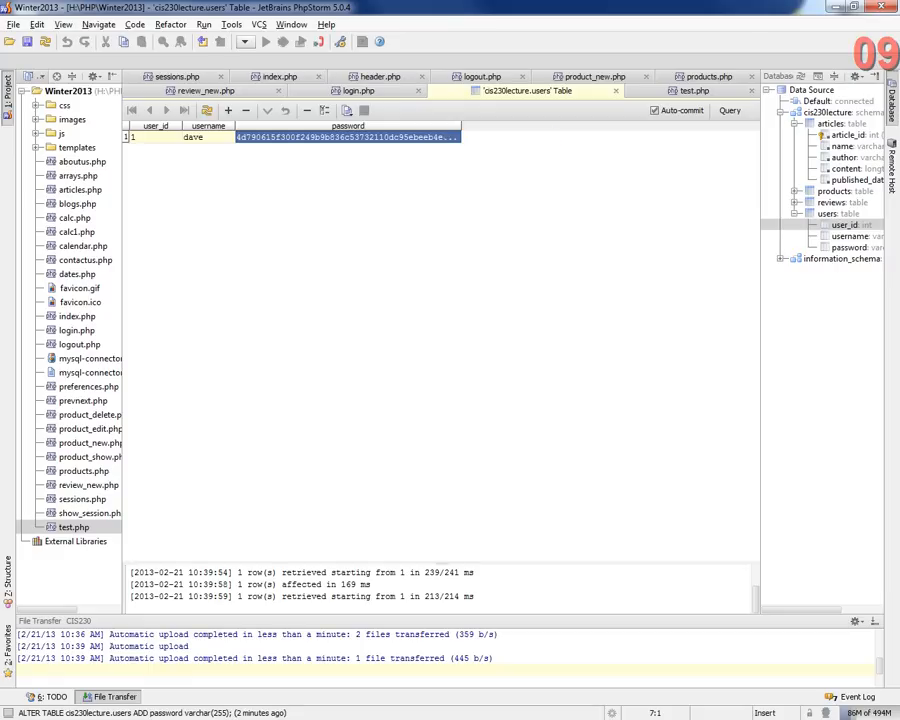
key(ctrl+Tab)
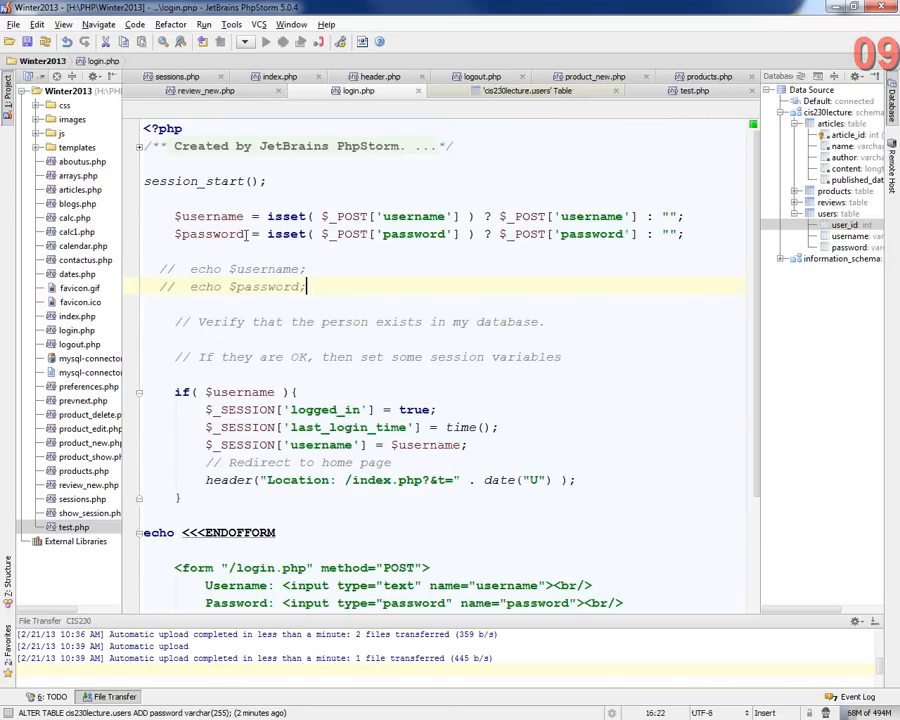
Under the Verify comment write if( hash('sha256', $password) == leaving the comparison unfinished.
drag(246, 234, 176, 234)
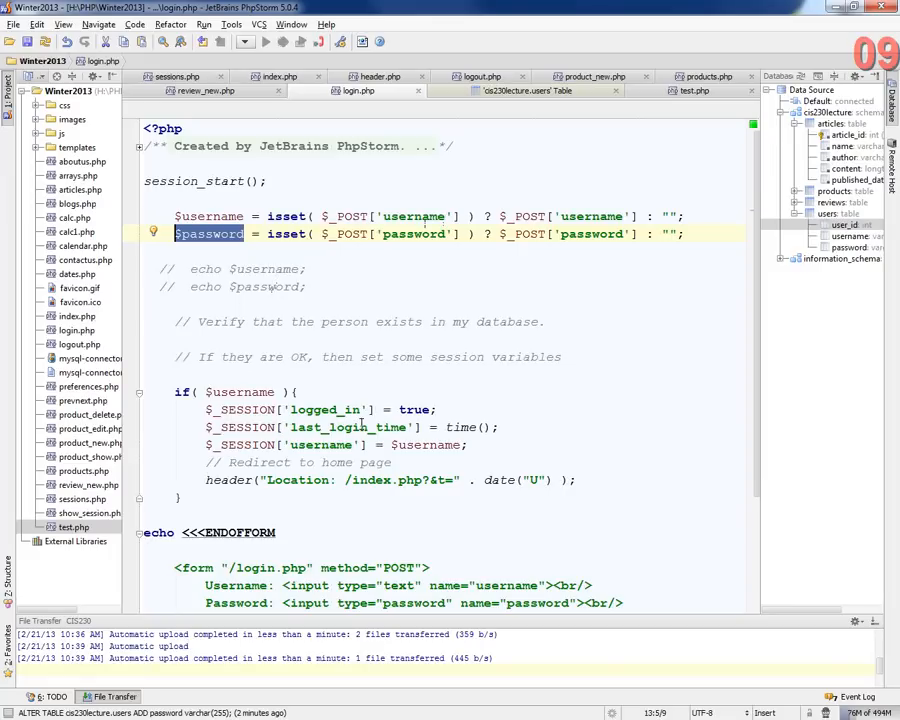
click(326, 300)
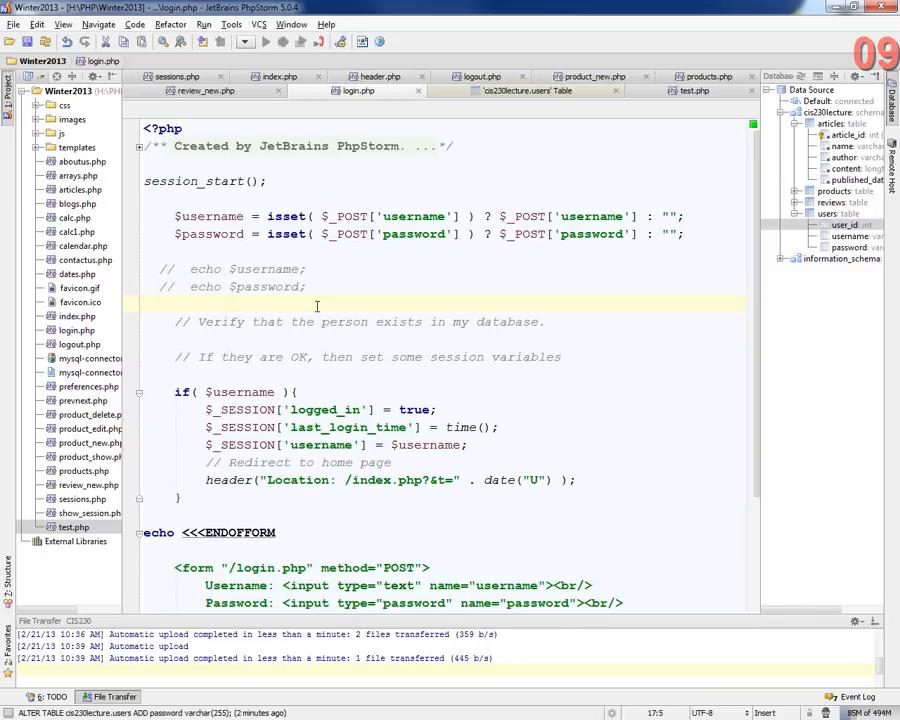
key(Down)
key(Down)
text(if( hash)
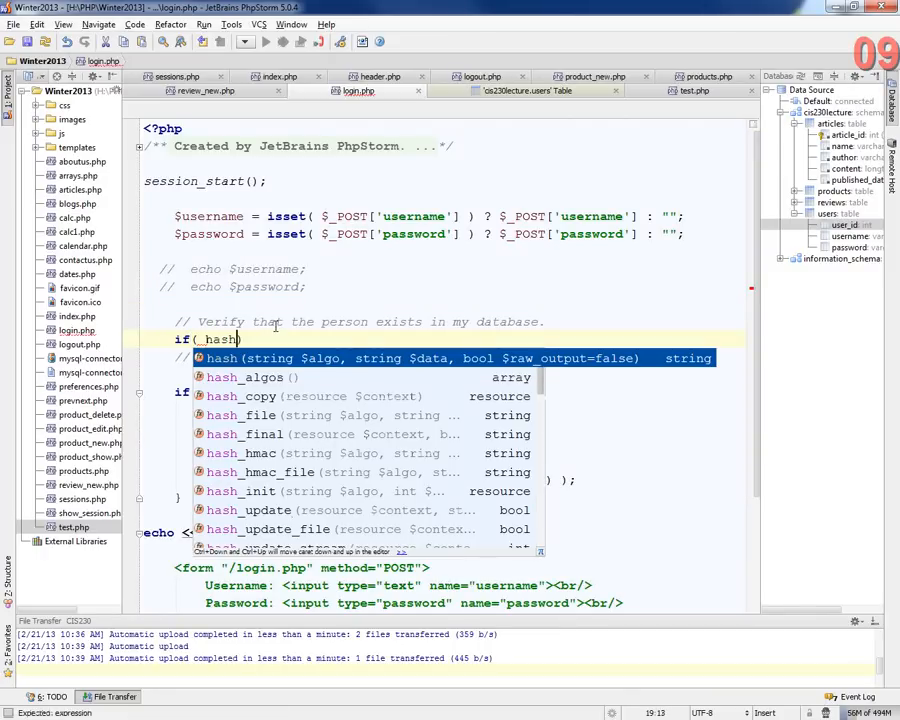
key(Return)
text('sha)
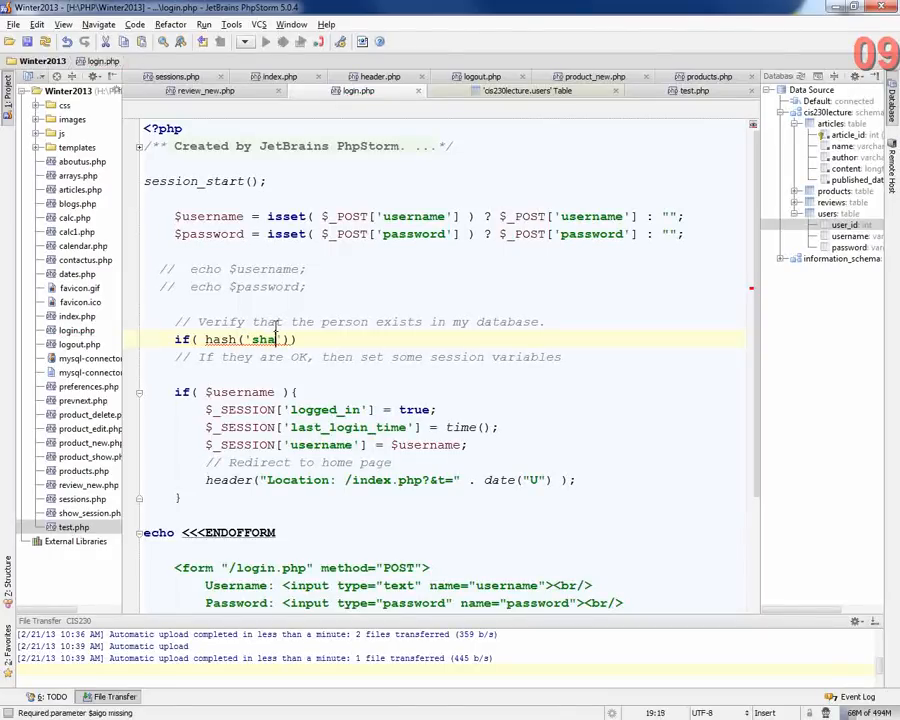
text(25)
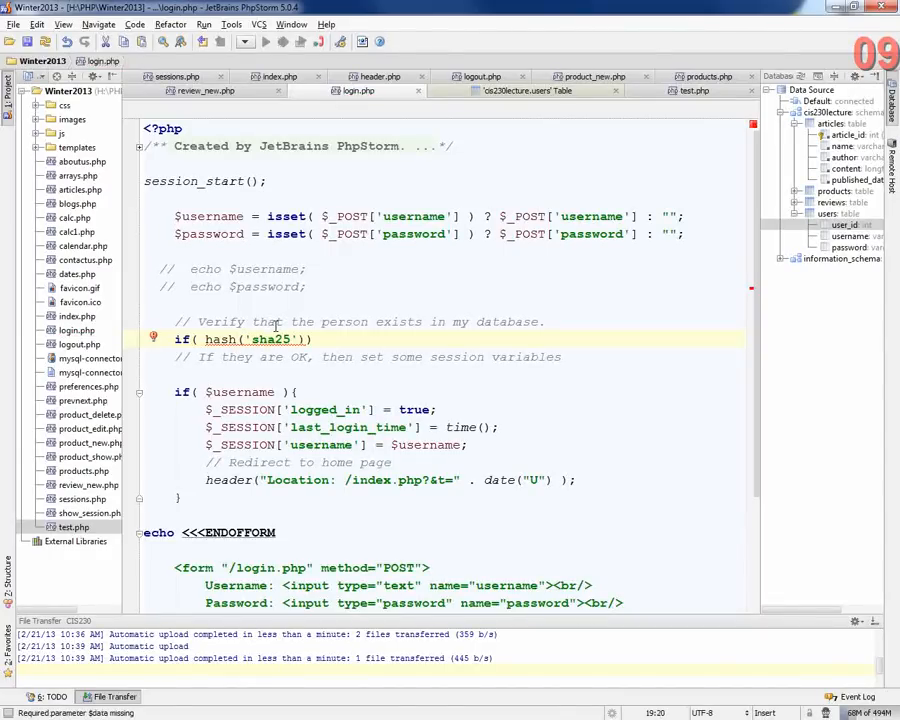
text(6')
text(, $pa)
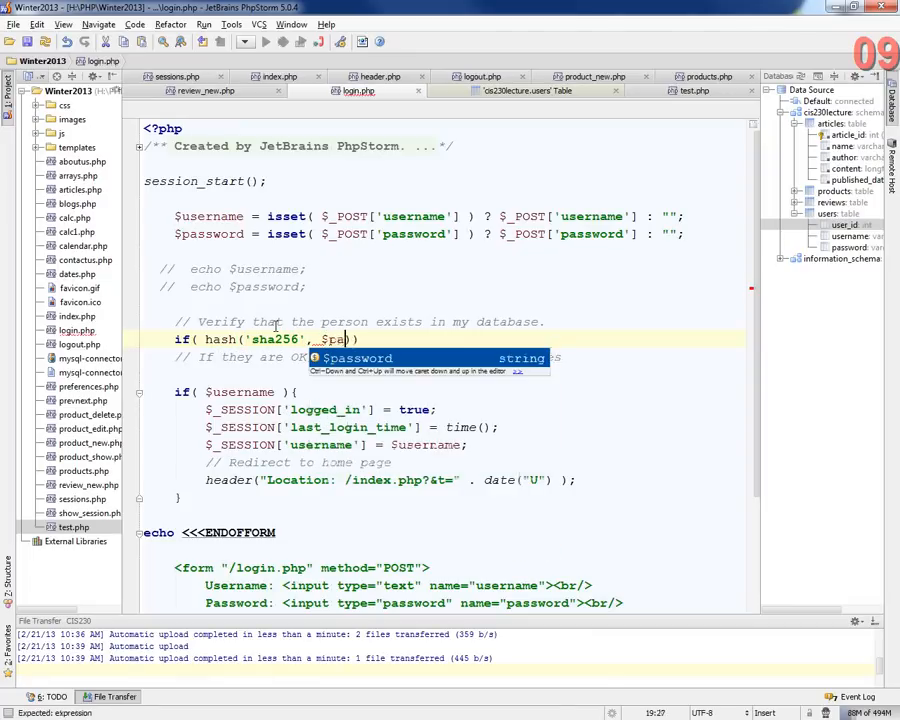
text(ssword0)
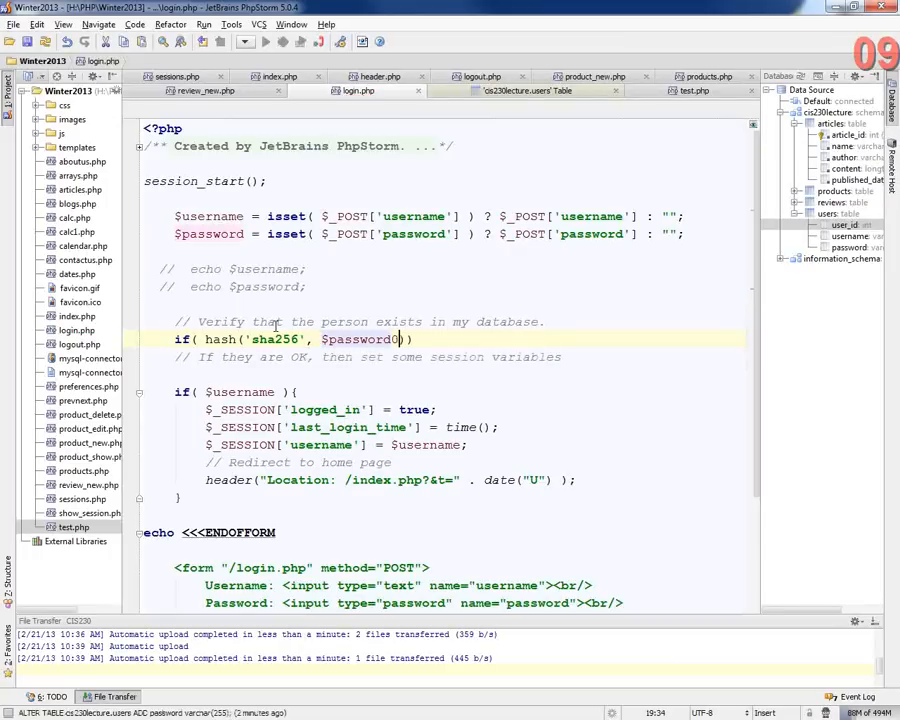
key(BackSpace)
key(Right)
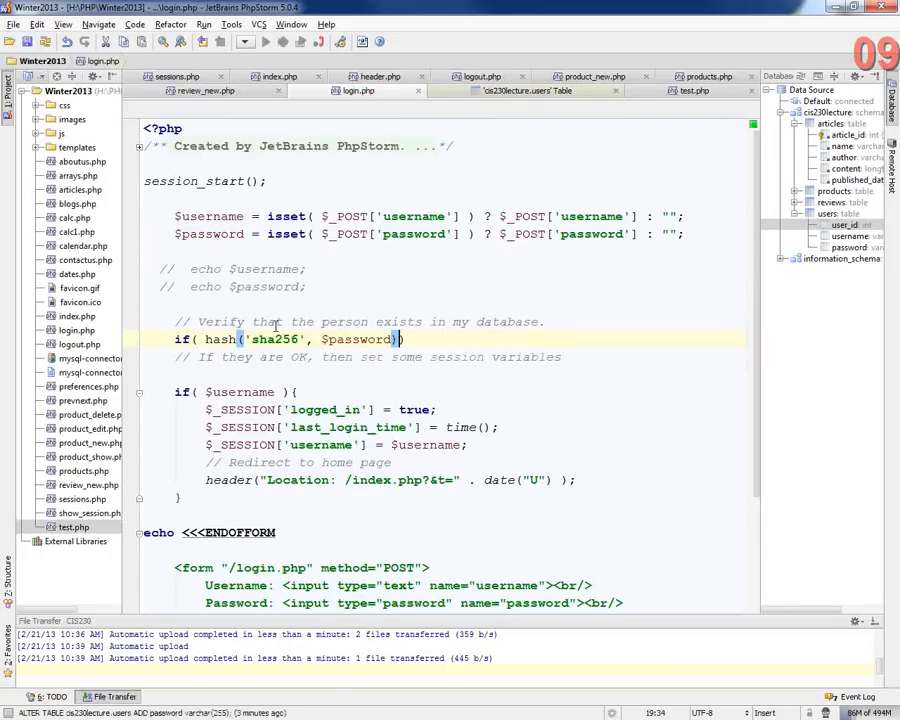
text(==)
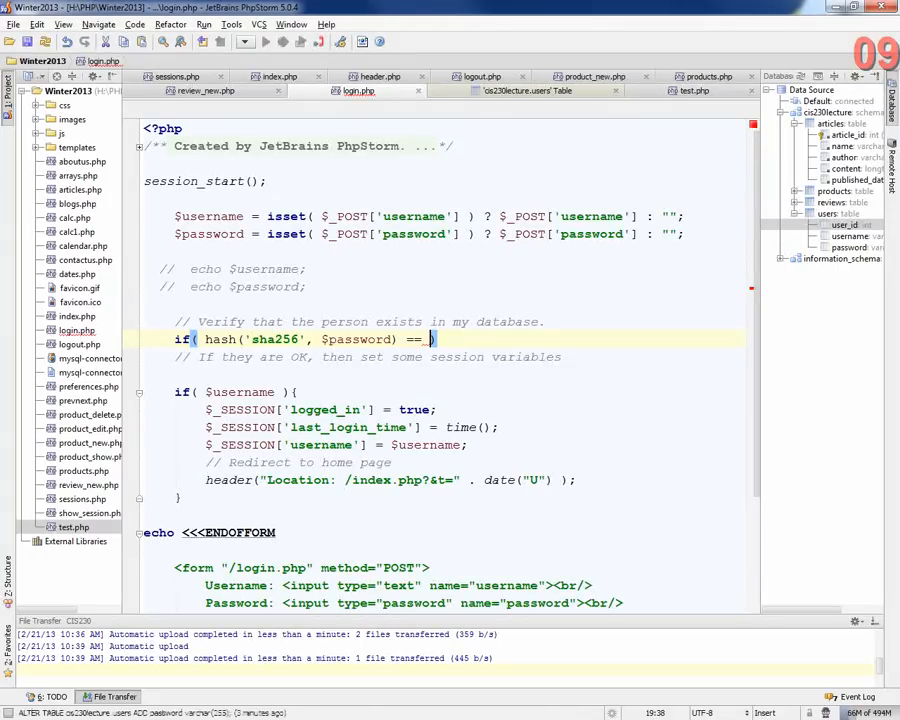
click(377, 304)
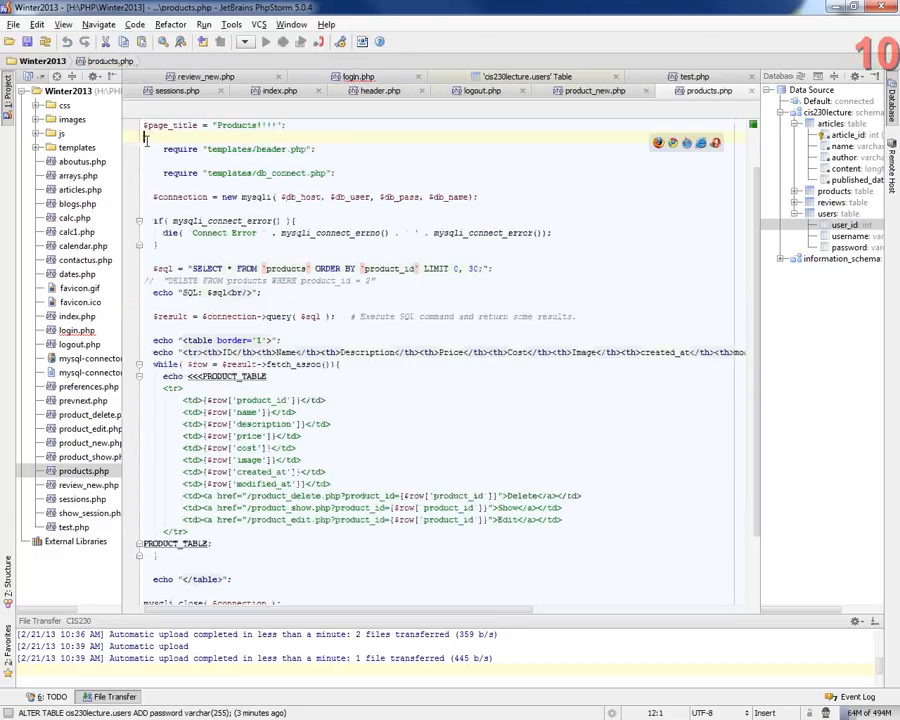
Select products.php's db_connect require, mysqli connection and SELECT query block.
mouse_move(146, 168)
mouse_down()
mouse_move(515, 221)
mouse_move(539, 326)
mouse_up()
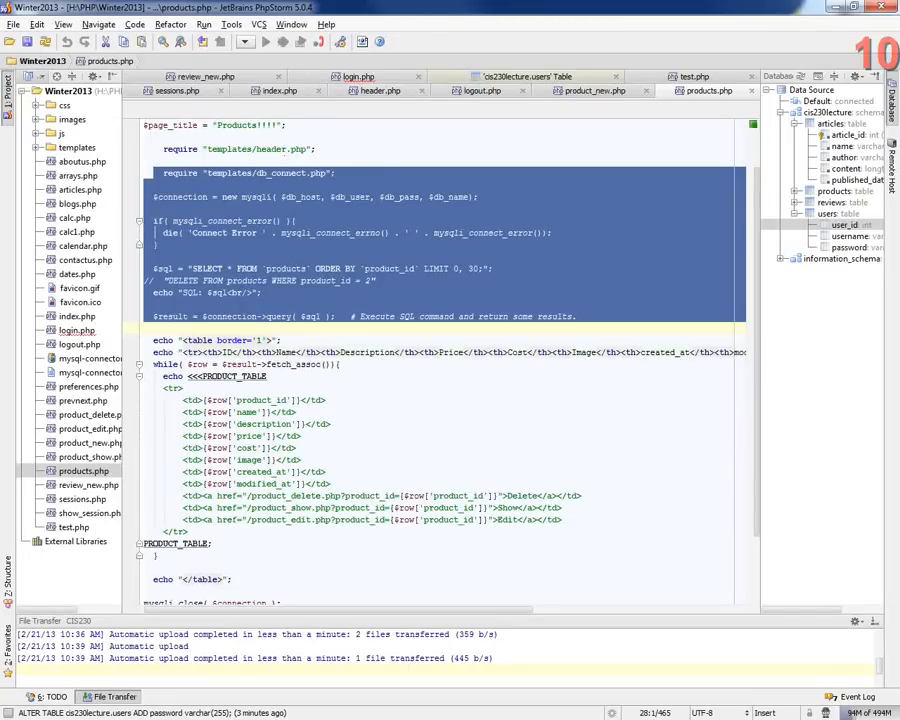
Paste the connection and query code into login.php and move the db_connect require up under session_start().
click(358, 76)
key(ctrl+v)
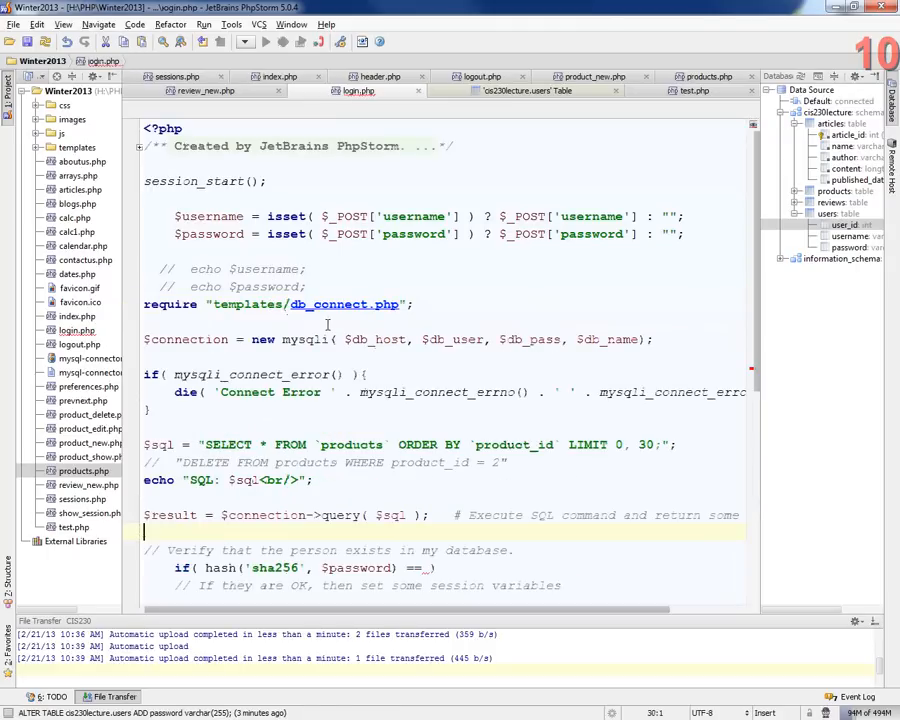
click(145, 305)
key(Tab)
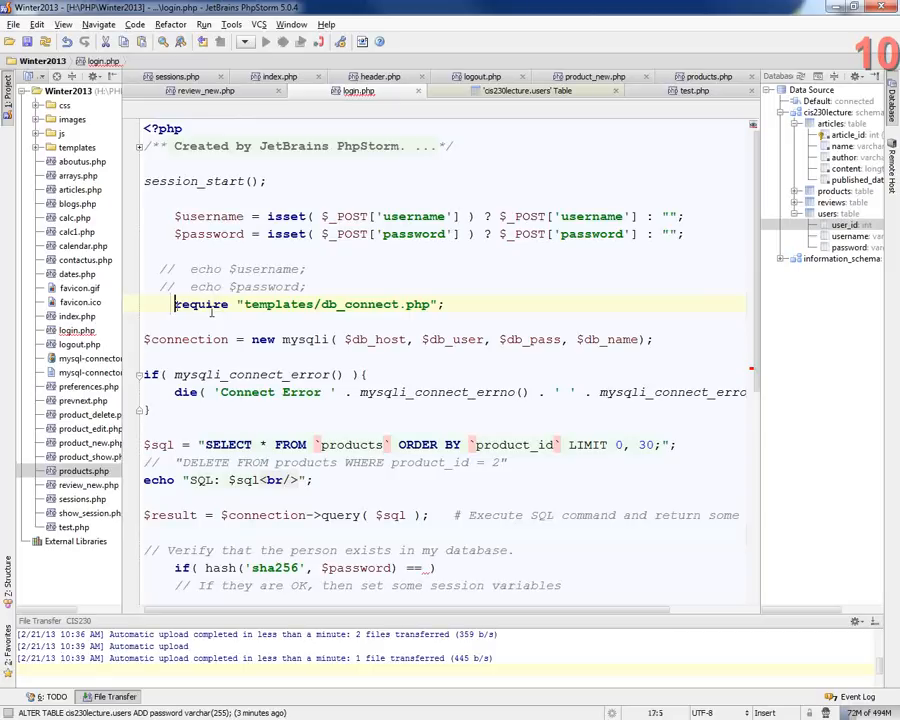
triple_click(205, 304)
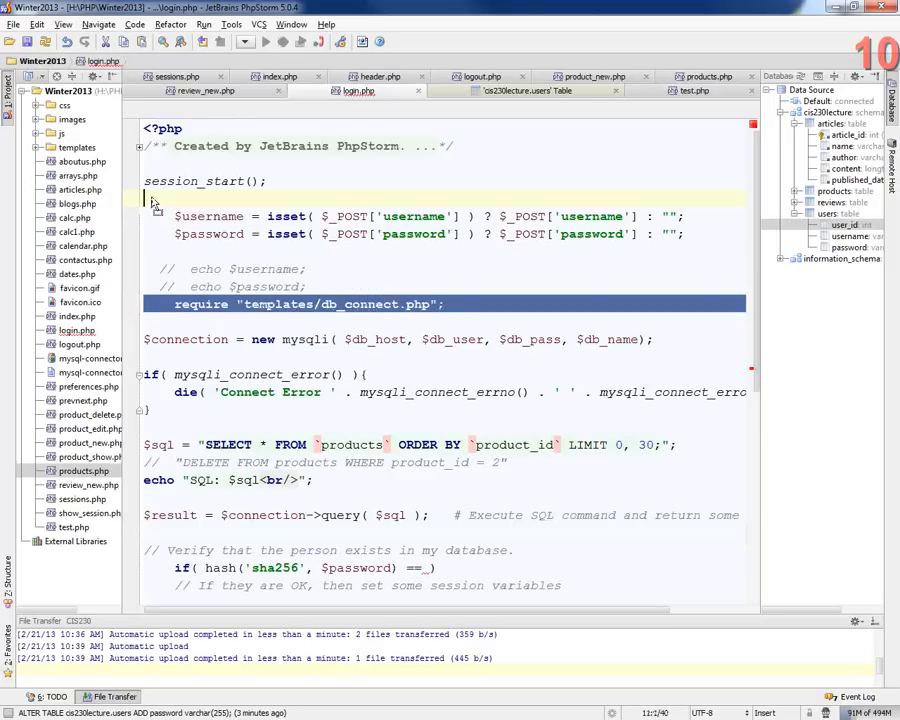
drag(213, 304, 146, 200)
scroll(183, 260, down, 1)
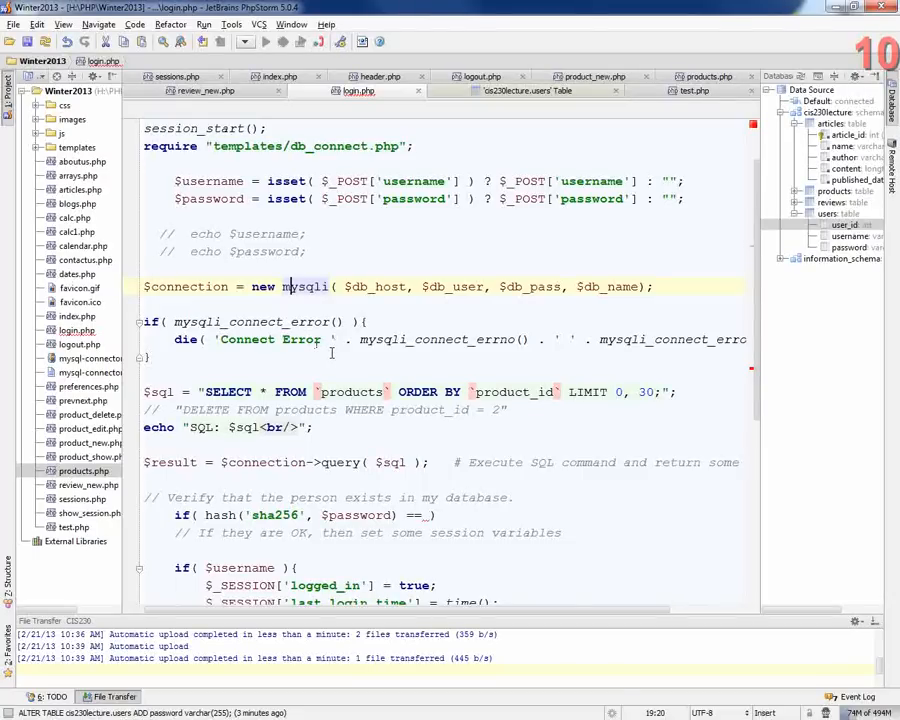
scroll(331, 352, down, 1)
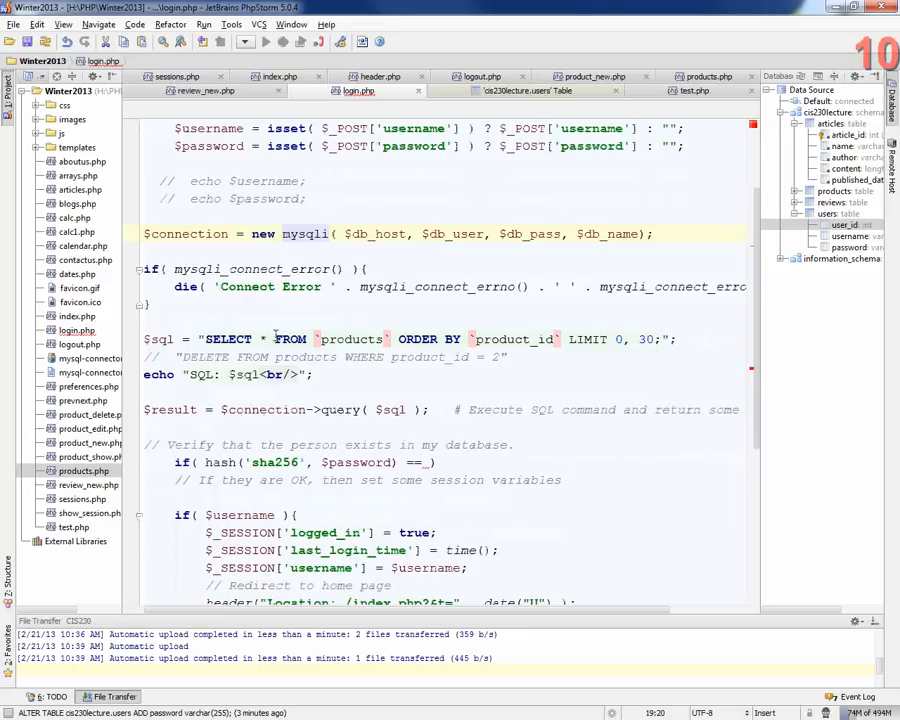
drag(274, 339, 658, 339)
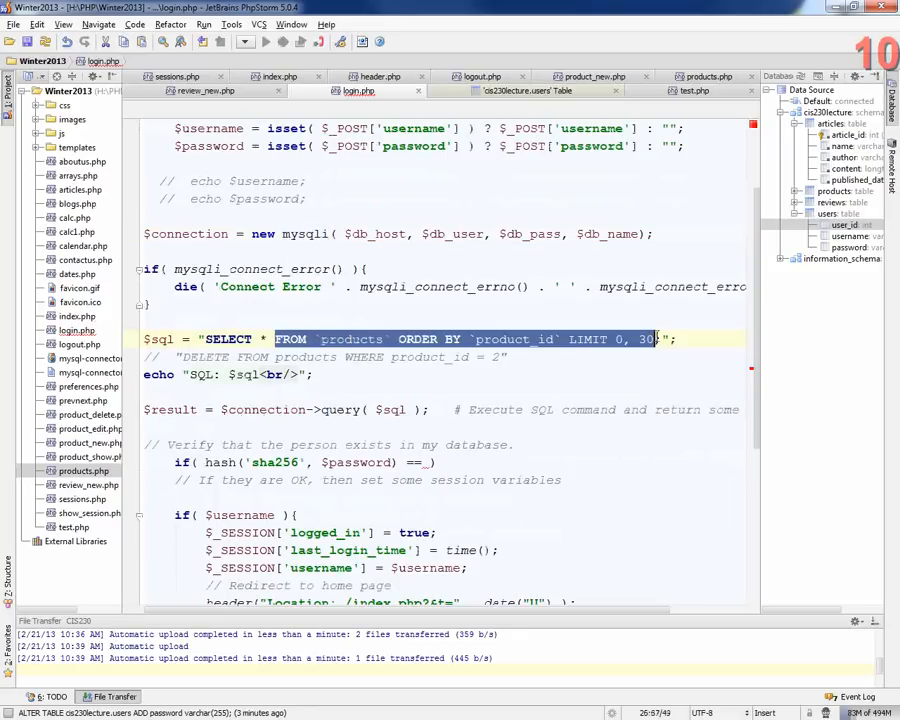
Rewrite the query as SELECT * FROM users WHERE username='$username' AND password=.
key(Delete)
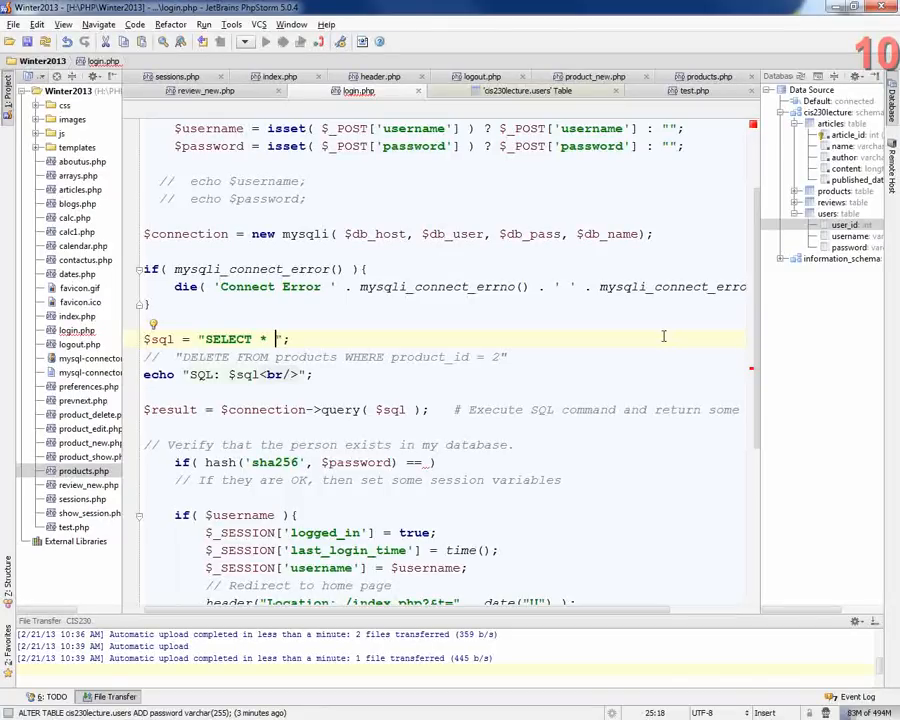
text(from)
key(Escape)
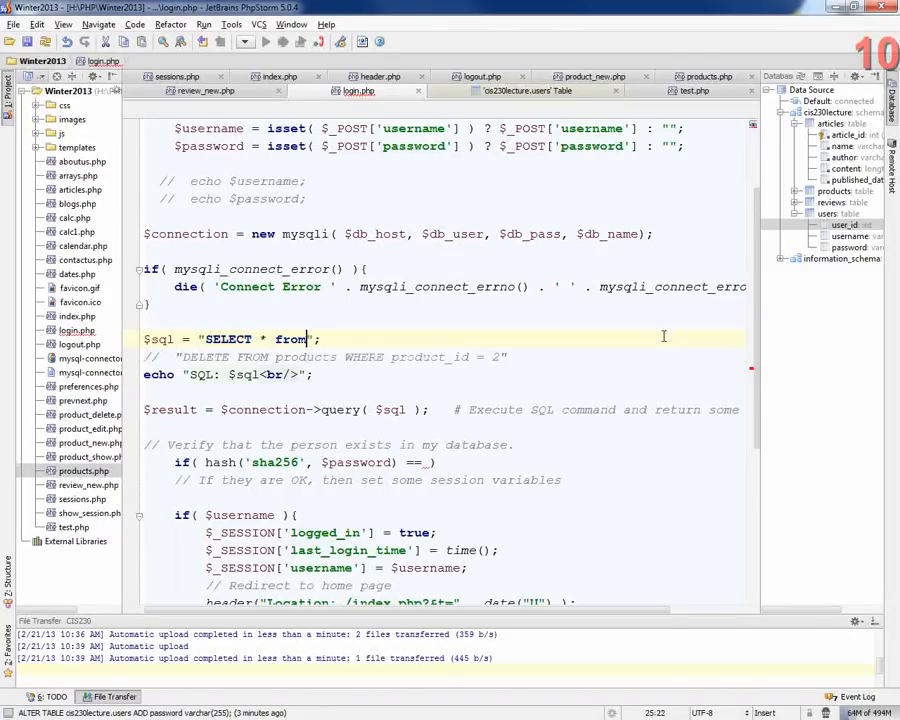
key(BackSpace)
key(BackSpace)
key(BackSpace)
text(FROM )
text(users wh)
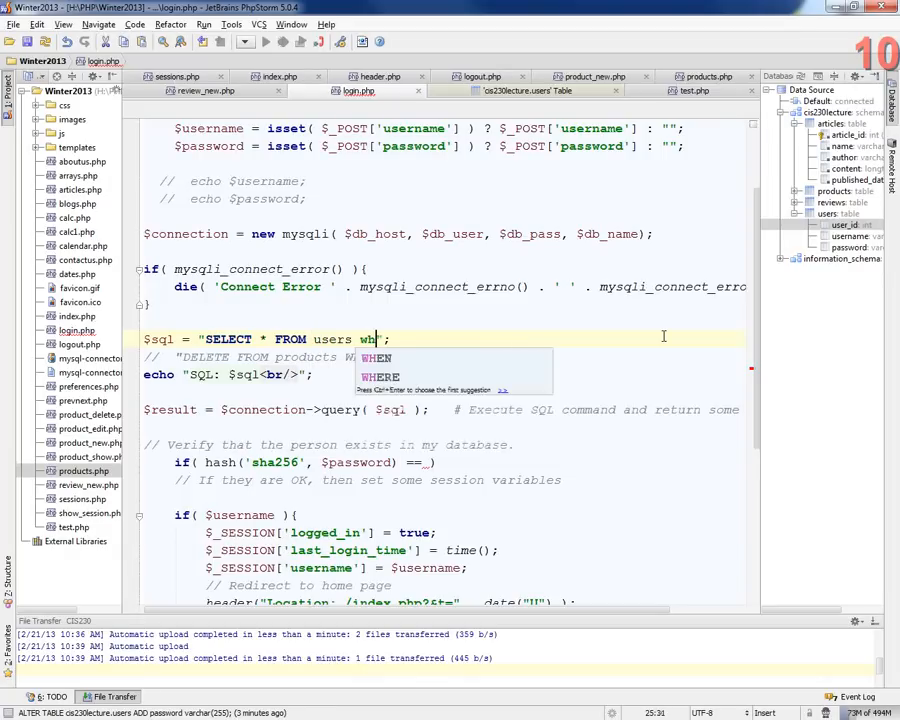
text(ere)
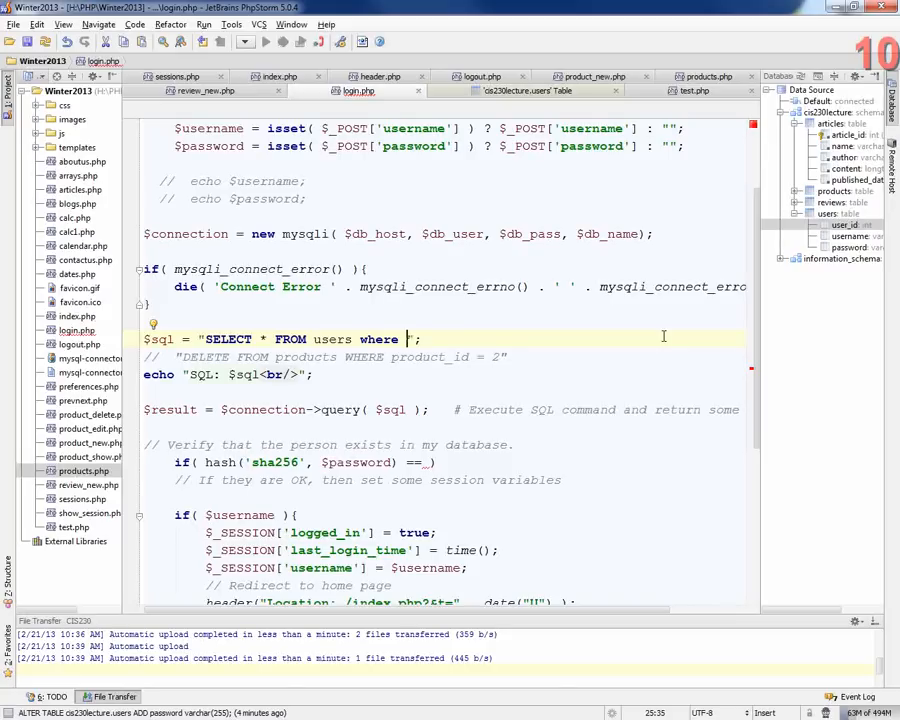
text(username)
text(=)
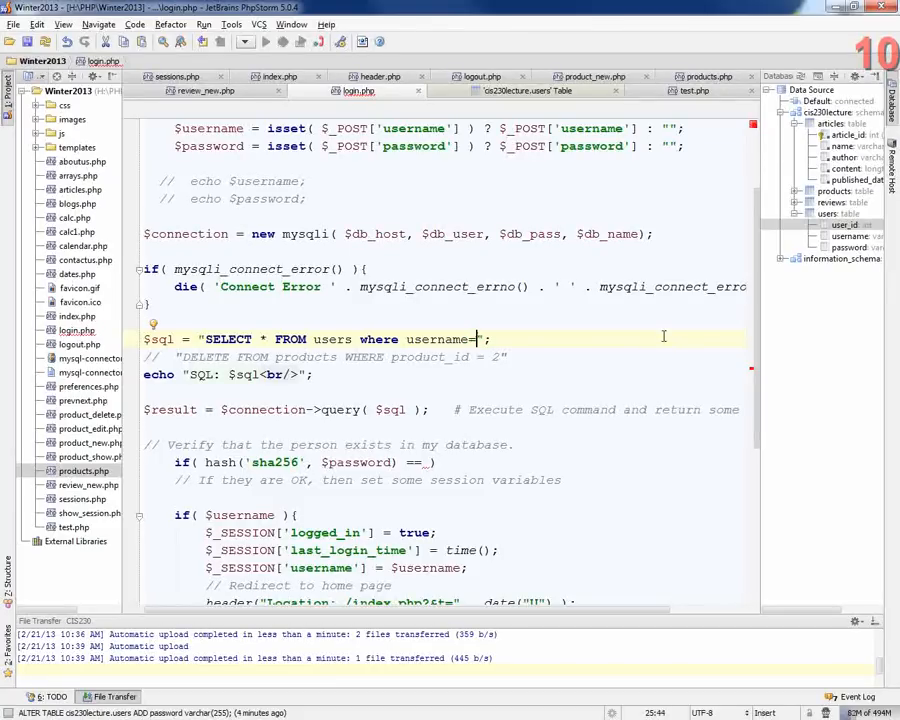
text($)
key(BackSpace)
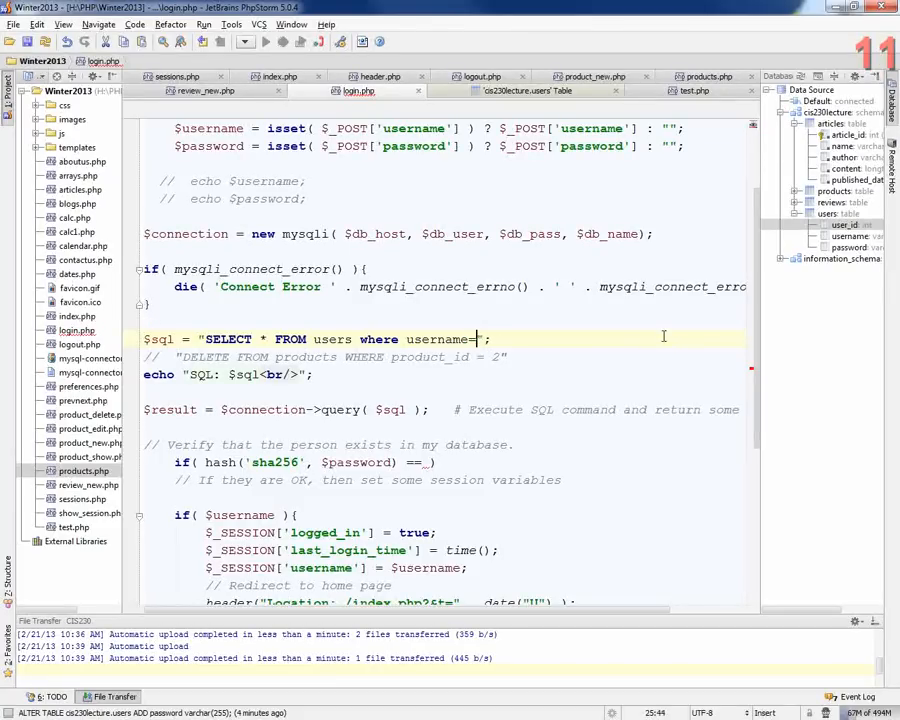
text(')
text(use)
key(BackSpace)
key(BackSpace)
key(BackSpace)
text($u)
text(sername)
key(Right)
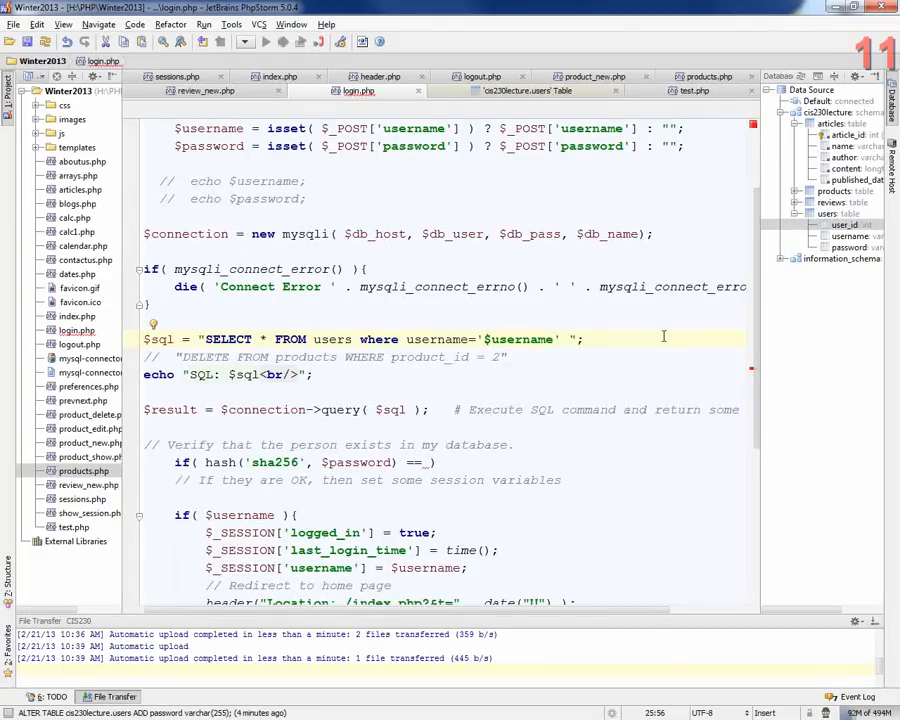
text(A)
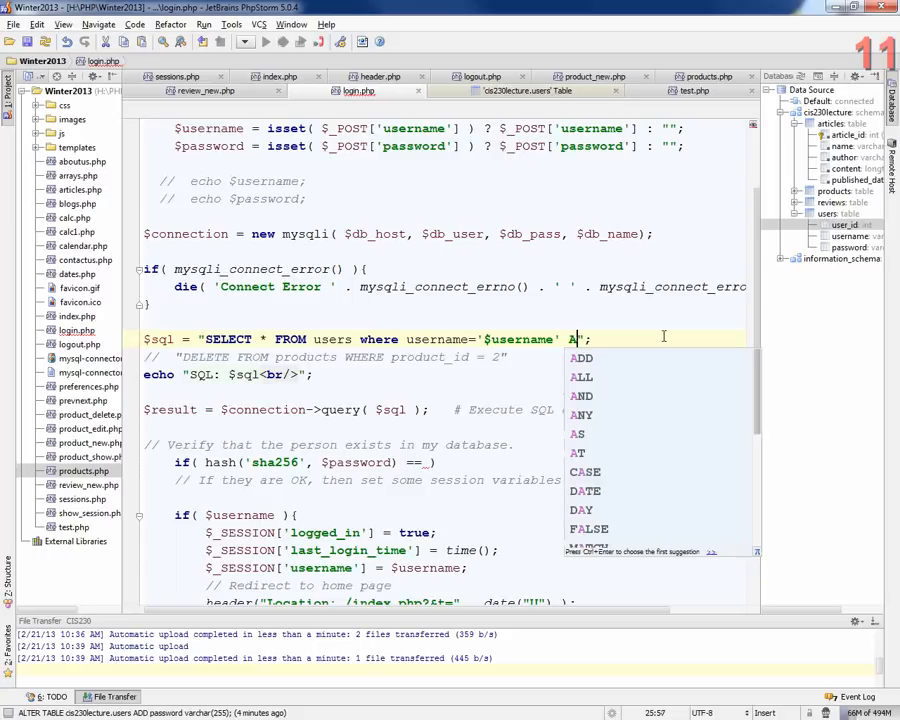
text(ND)
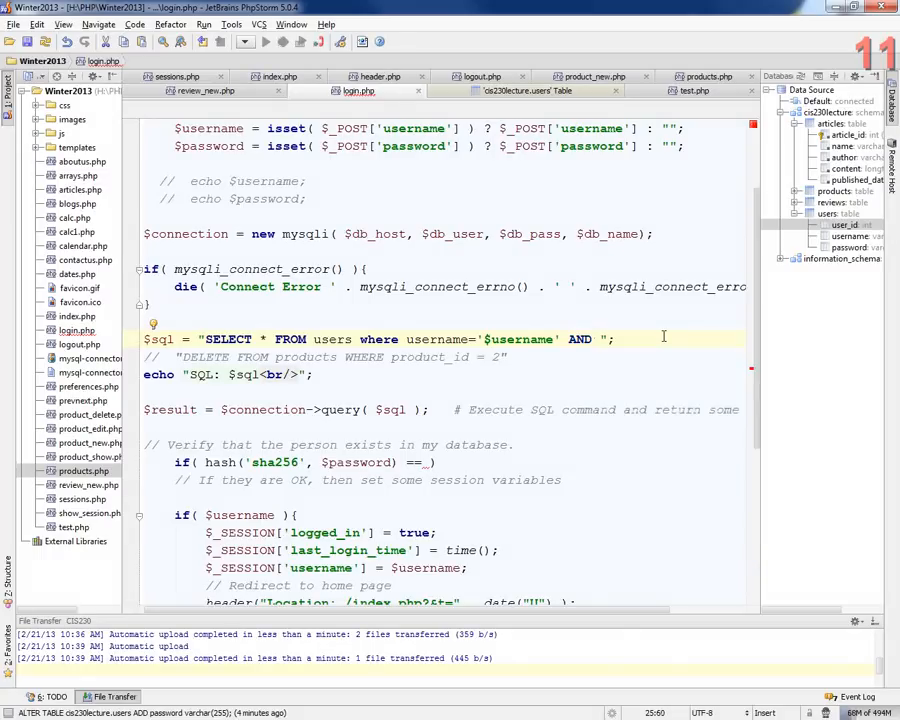
text( pass)
text(word)
text(=)
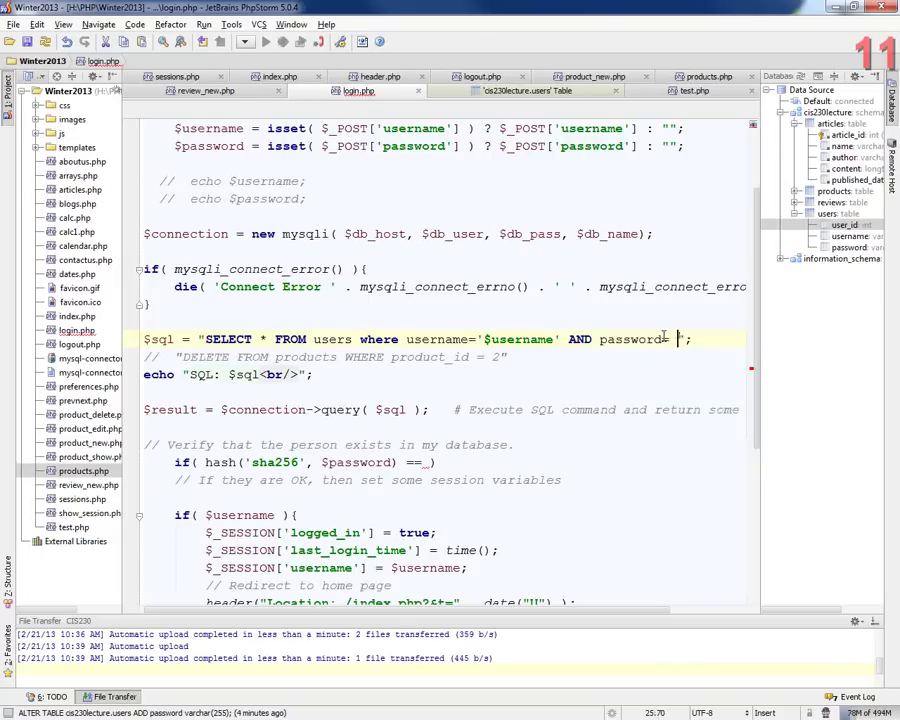
key(BackSpace)
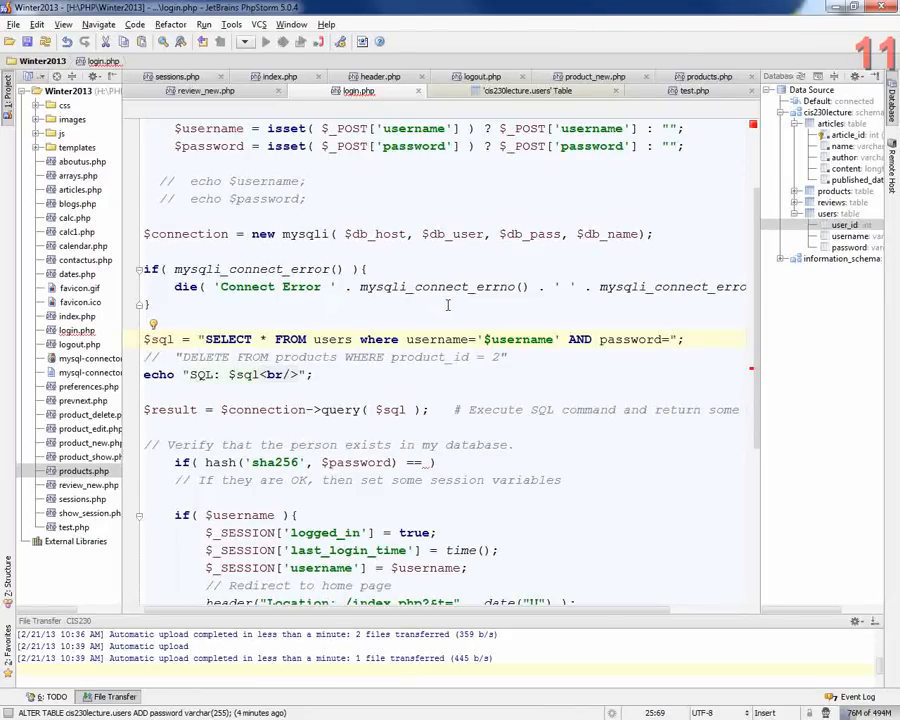
scroll(475, 338, up, 1)
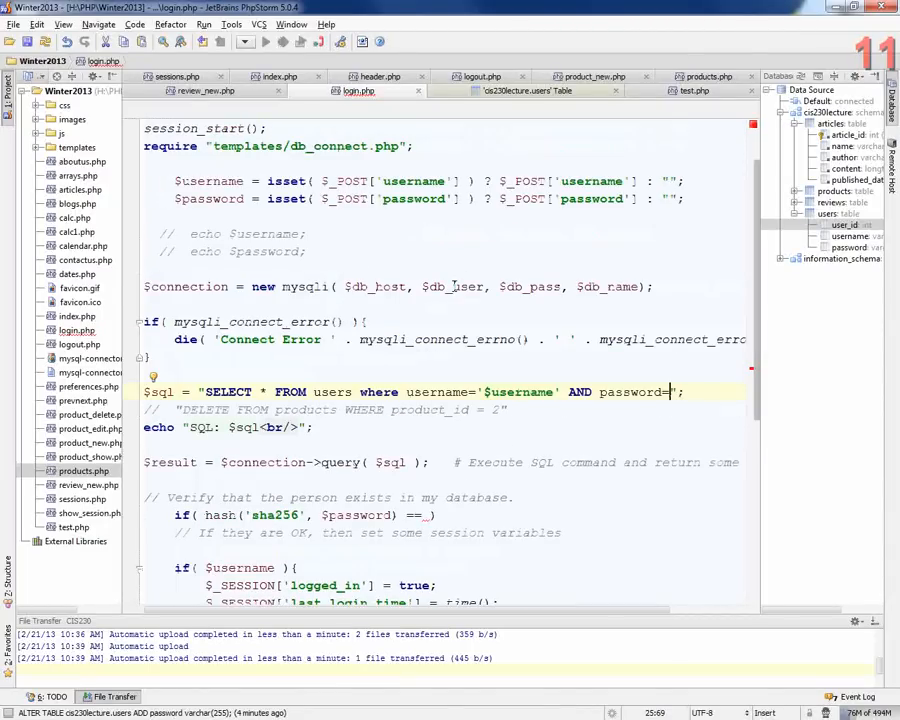
scroll(455, 287, down, 2)
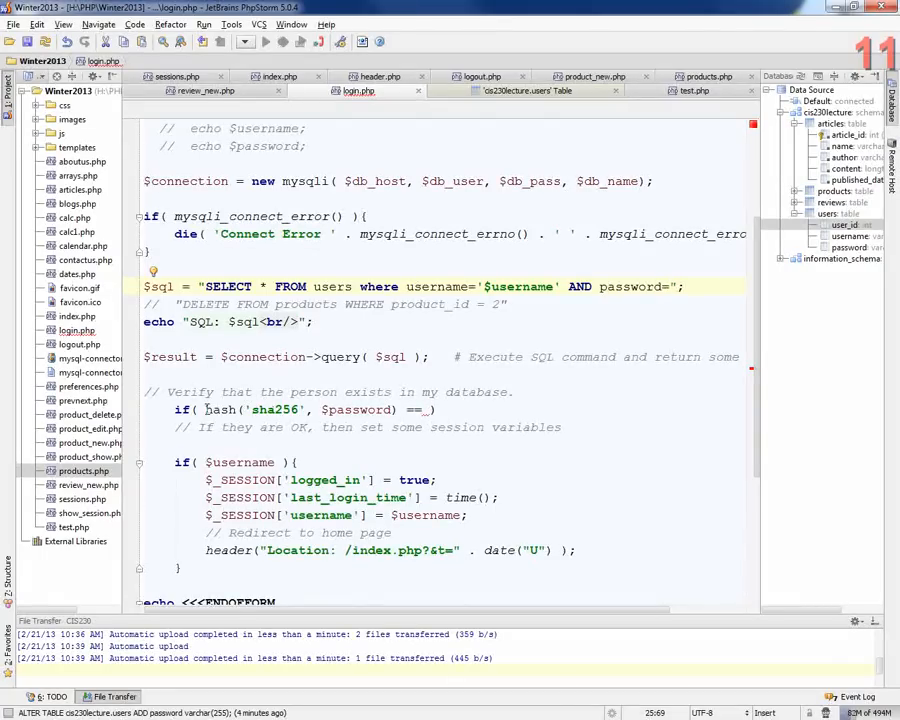
drag(206, 409, 399, 410)
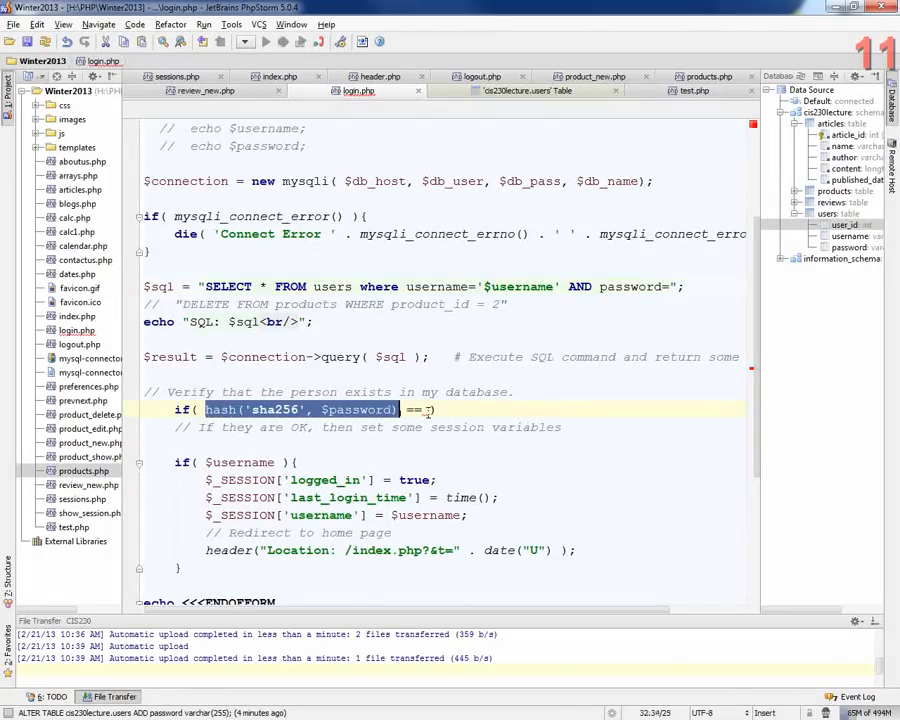
Cut hash('sha256', $password) from the if and paste it after password= in the query.
key(ctrl+x)
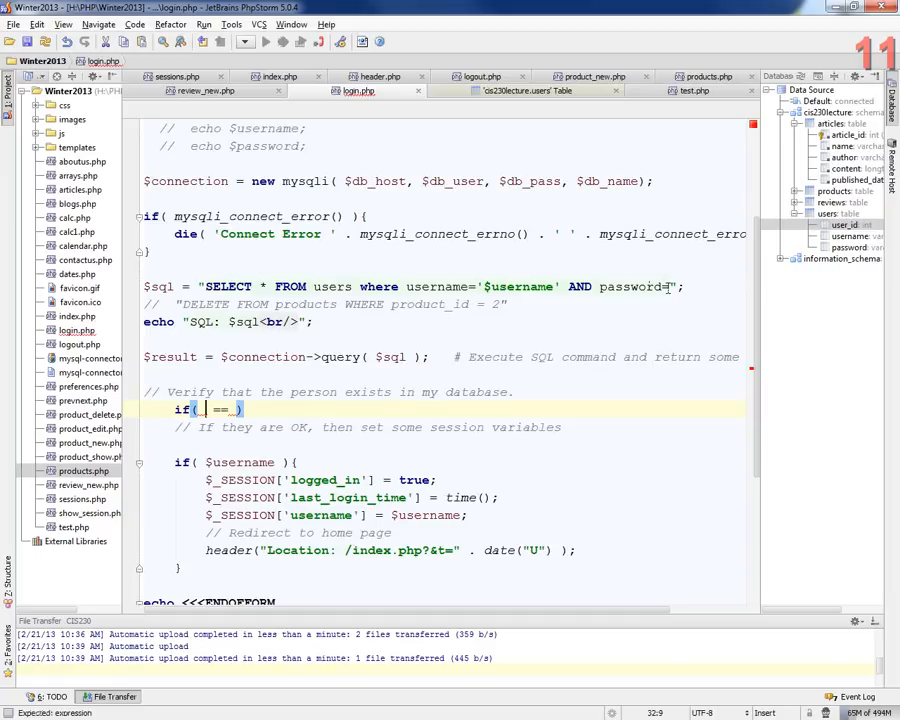
click(670, 287)
key(ctrl+v)
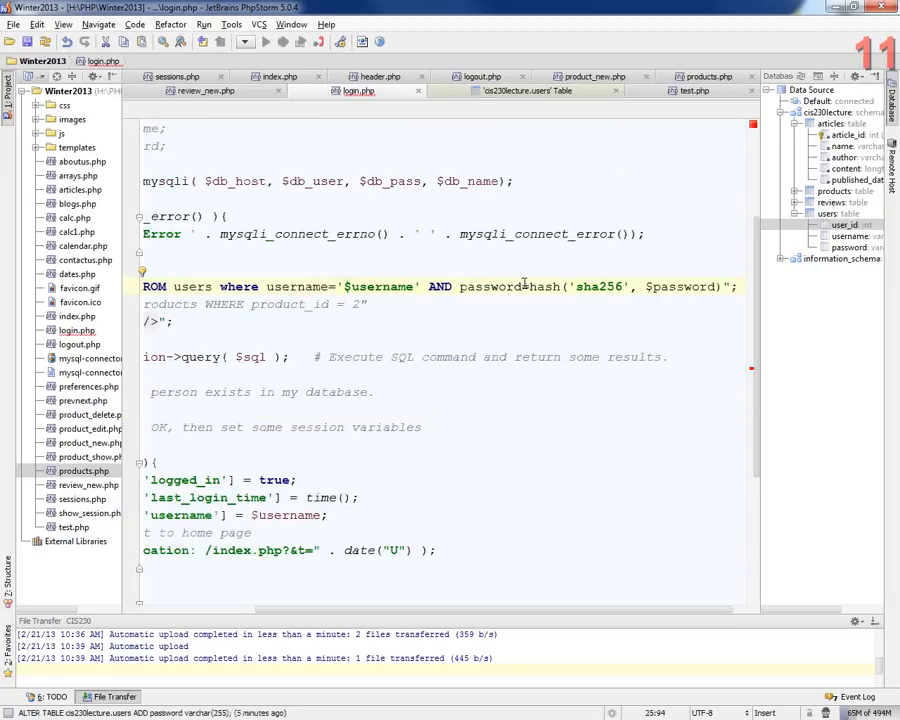
scroll(341, 565, left, 3)
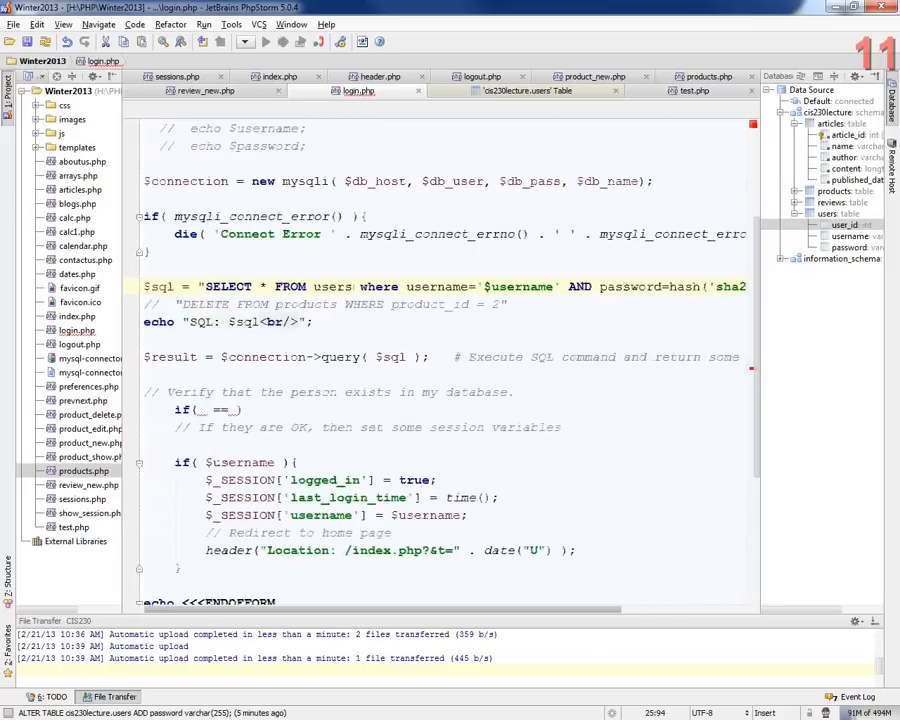
click(181, 266)
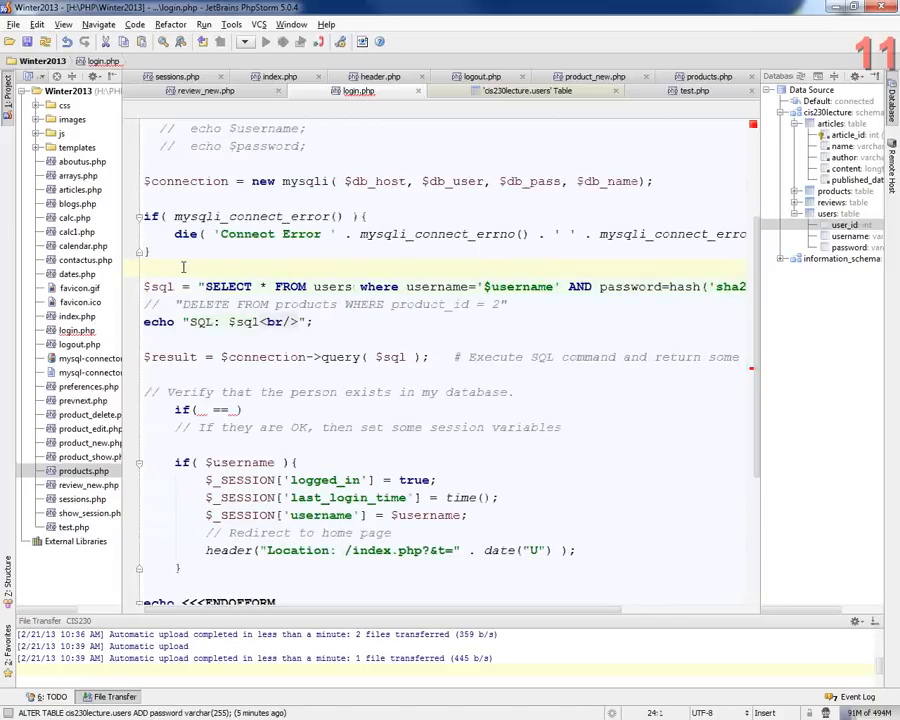
text(hashed_pa)
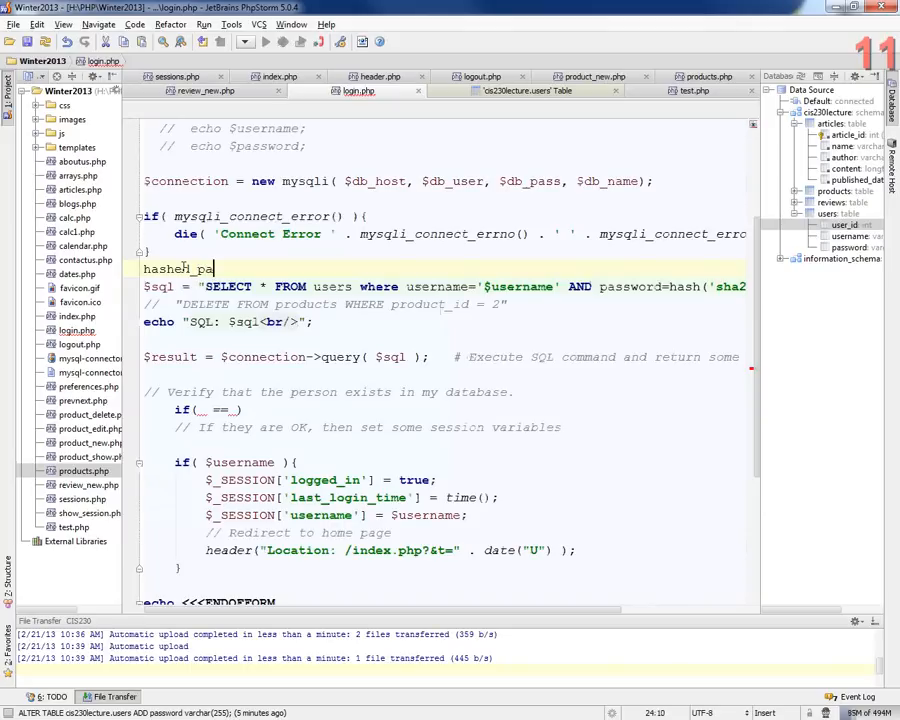
text(sswo)
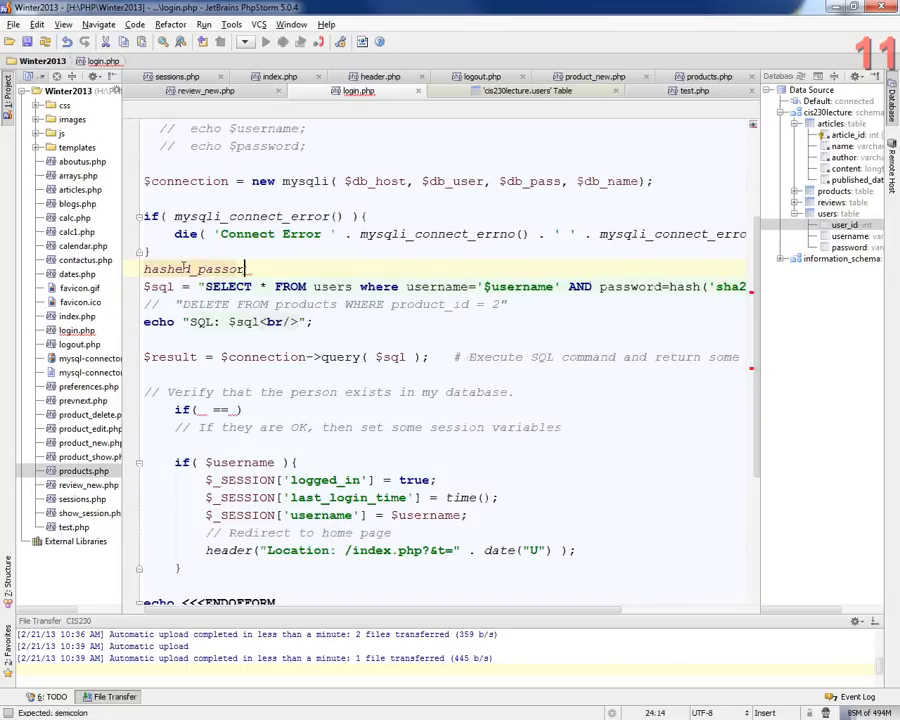
text(d = hash('sha256', $password))
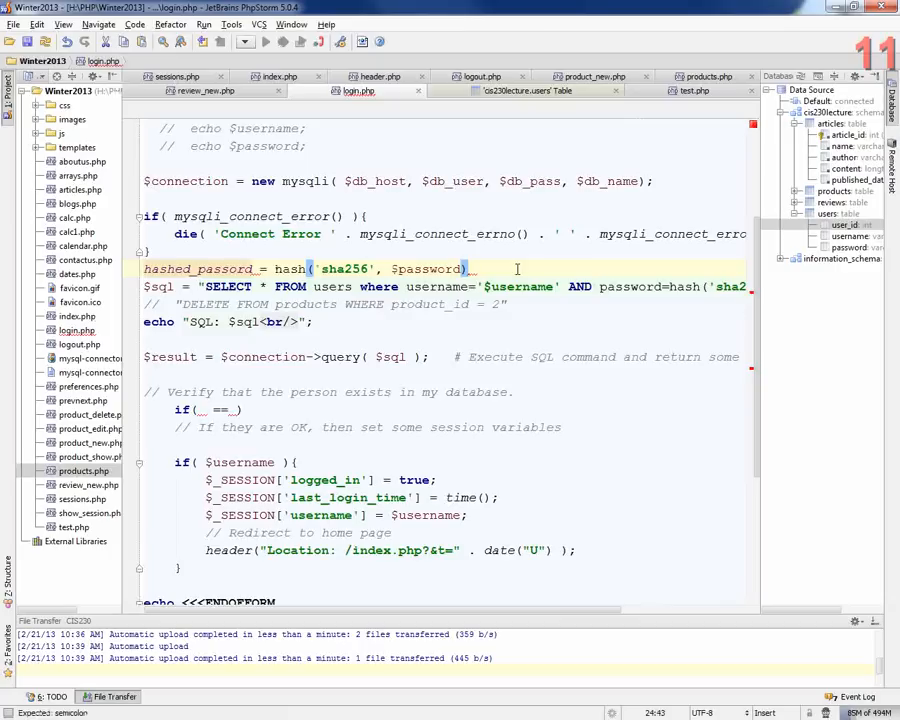
text(;)
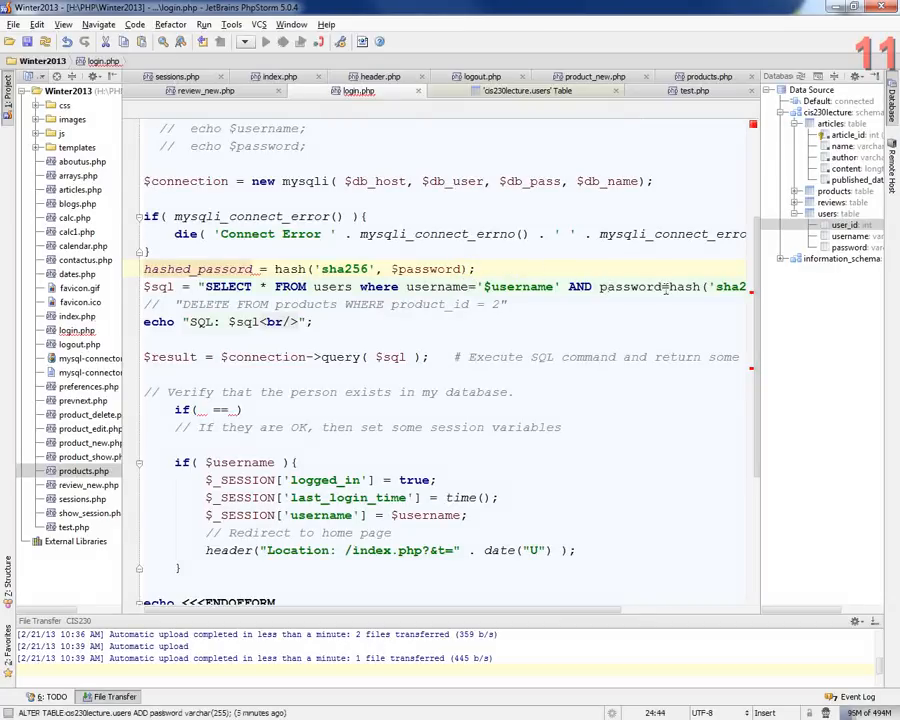
drag(665, 287, 728, 287)
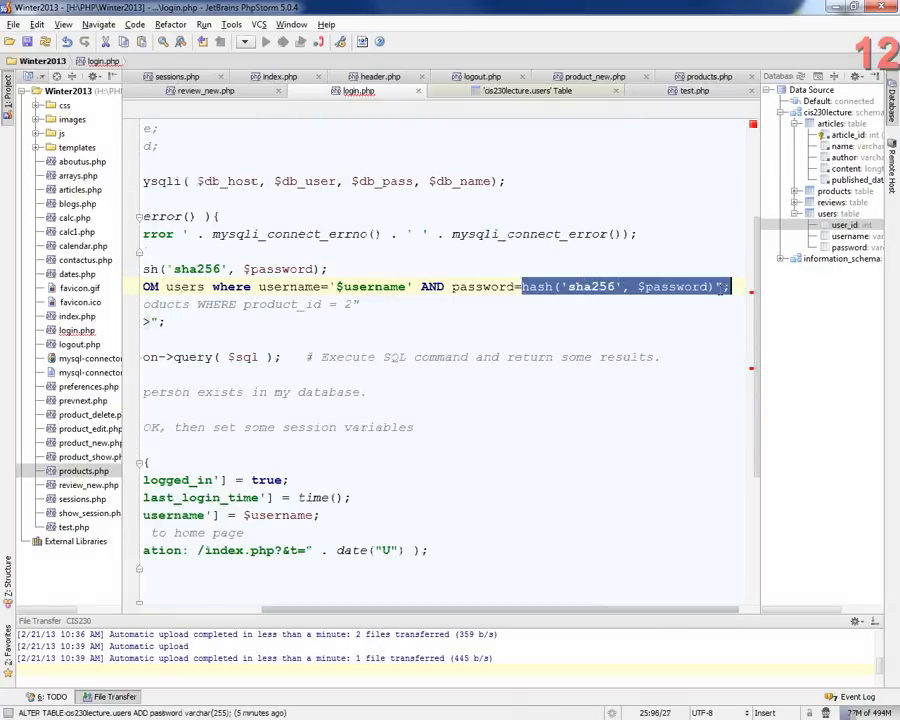
Assign $hashed_password = hash('sha256', $password) above $sql and compare password to '$hashed_password'.
key(BackSpace)
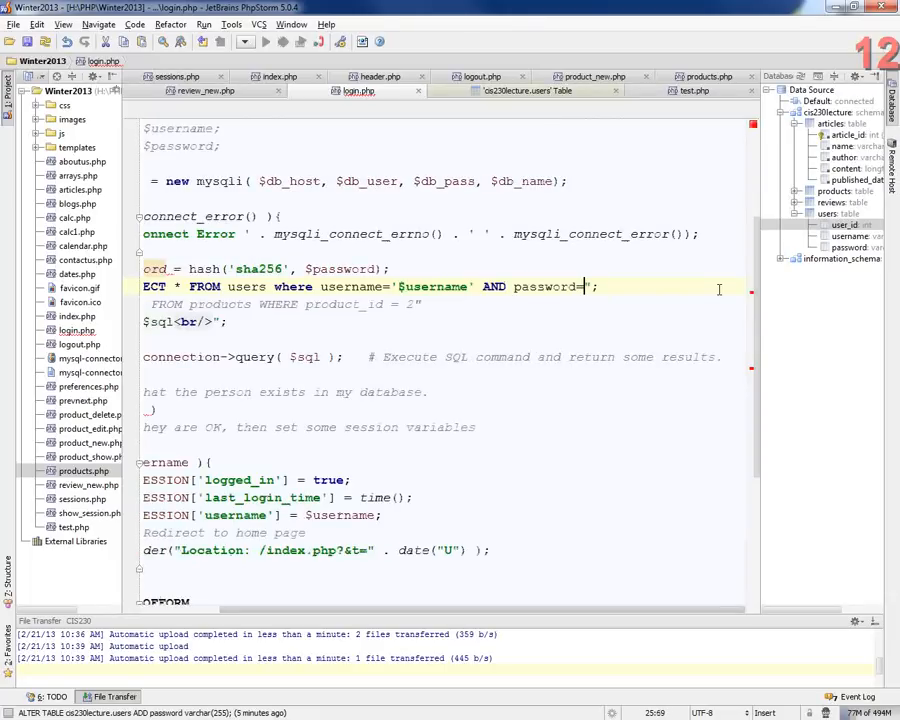
text('$)
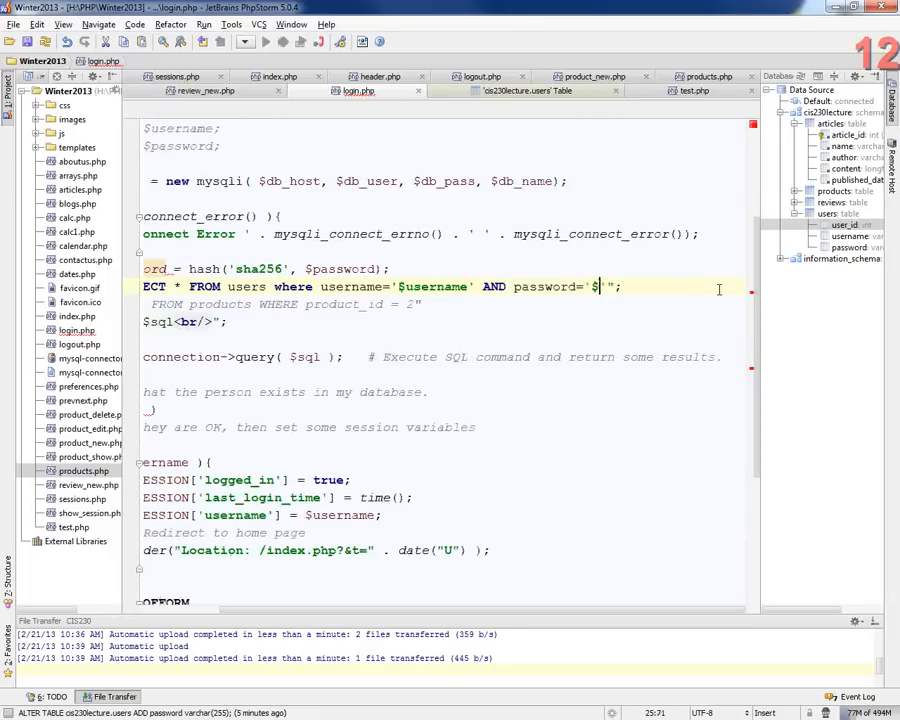
text(hashed_)
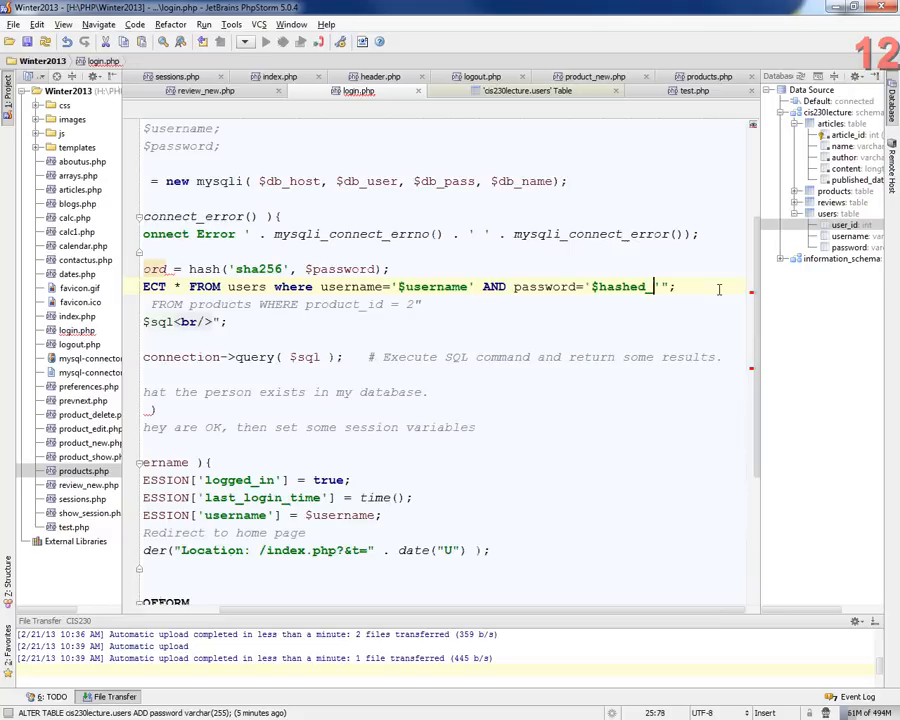
text(password)
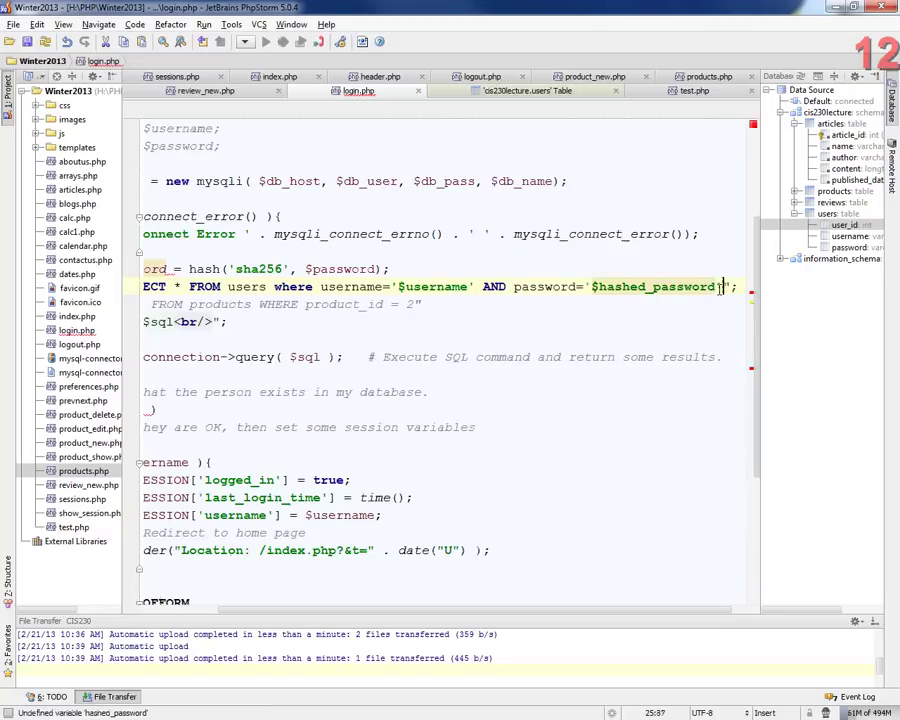
click(186, 269)
mouse_move(200, 269)
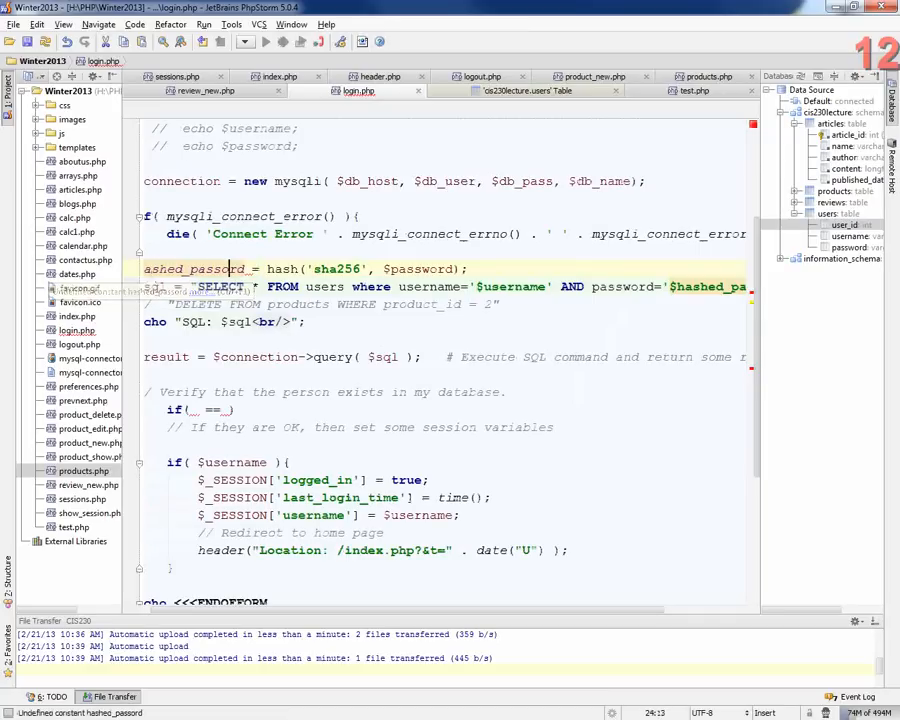
text(w)
click(420, 322)
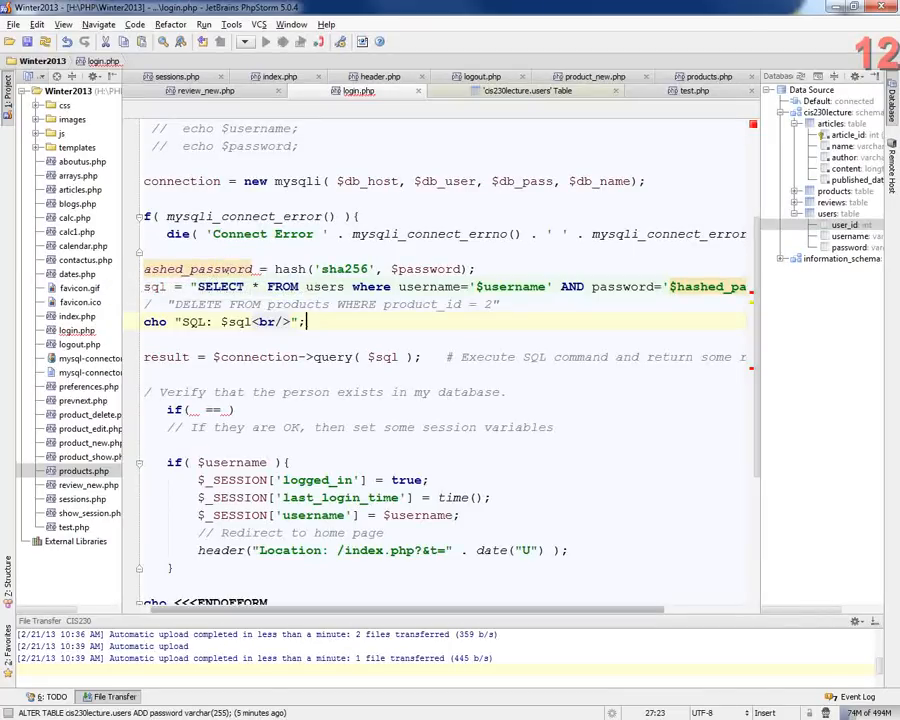
key(Up)
key(Up)
key(Up)
key(Home)
text($)
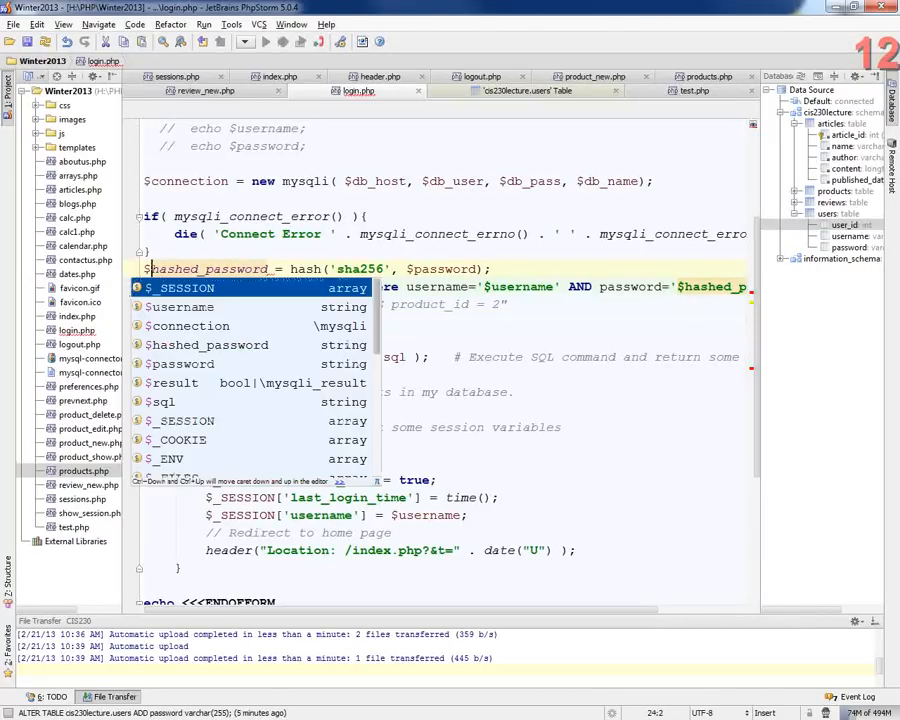
click(491, 391)
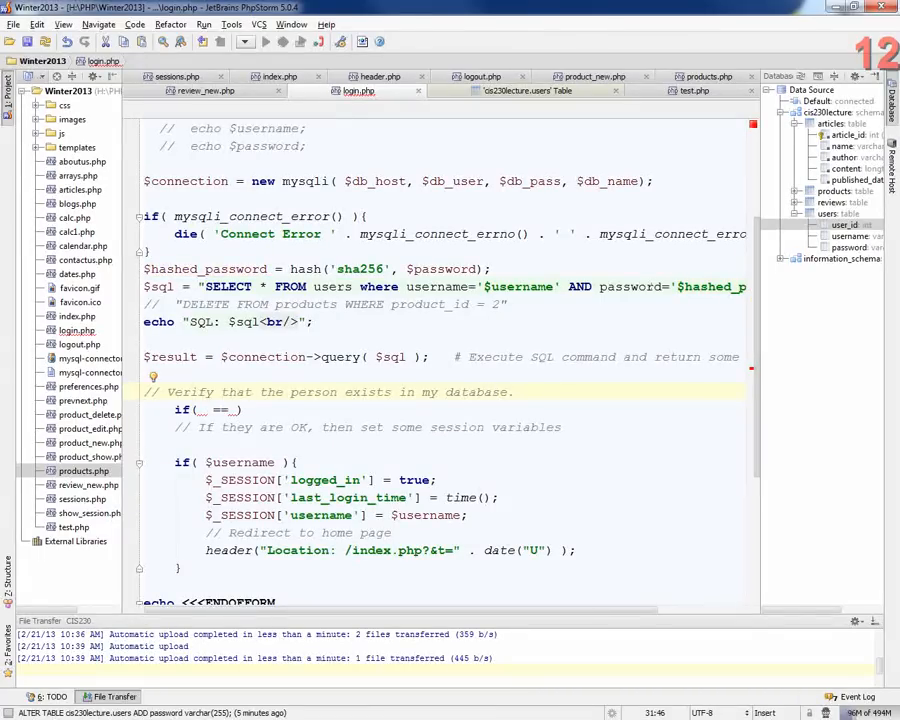
Hide the Project tool window and select the leftover empty if( == ) line in login.php.
key(alt+1)
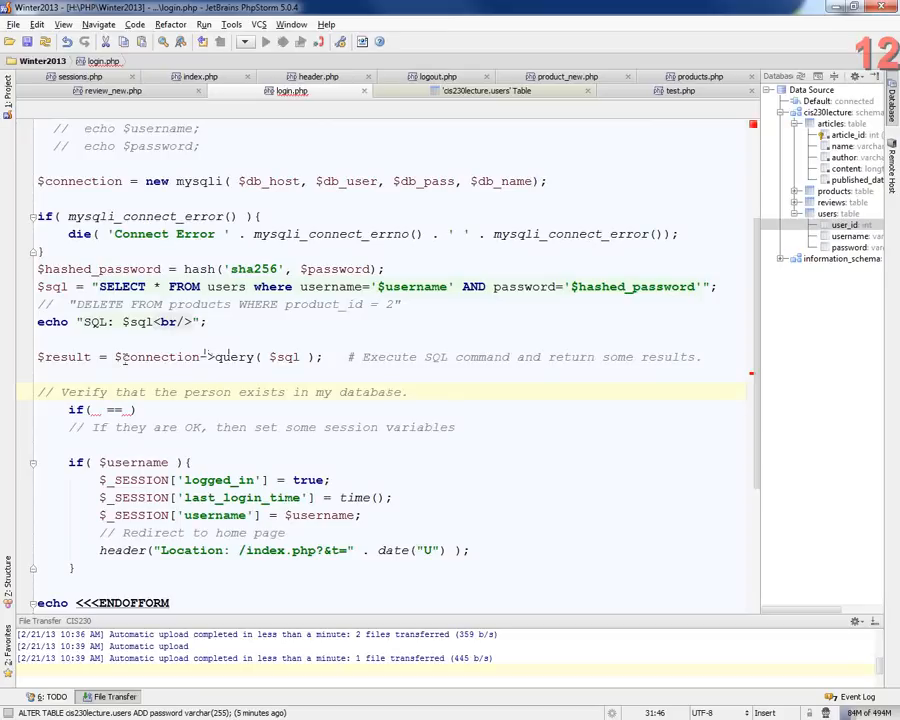
double_click(200, 357)
scroll(201, 375, down, 1)
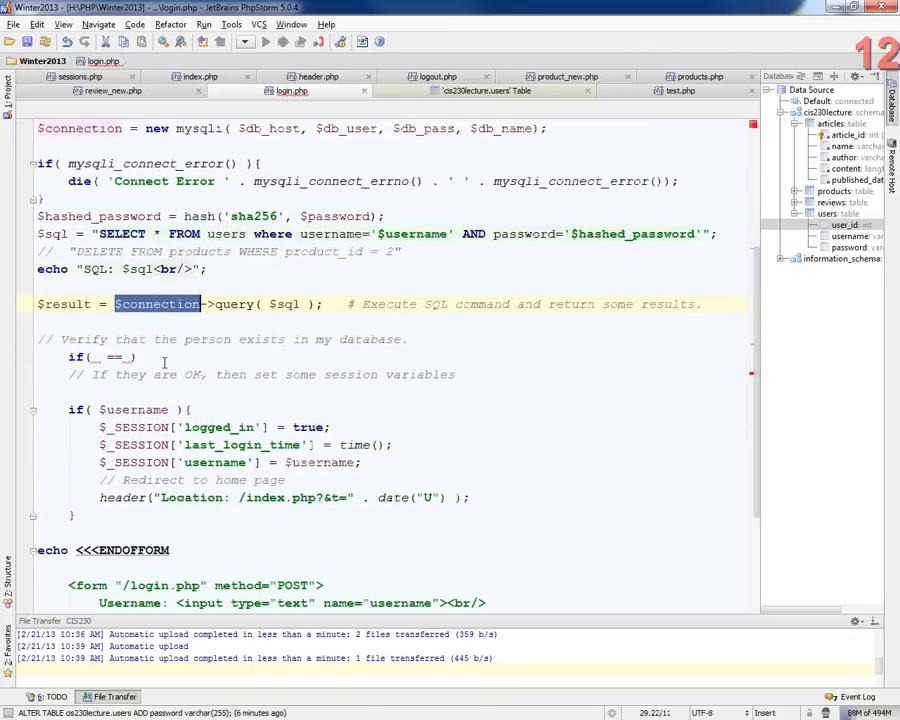
drag(37, 357, 138, 357)
Delete the leftover if line and write if($result){, moving it below the Verify comment.
key(Delete)
key(Up)
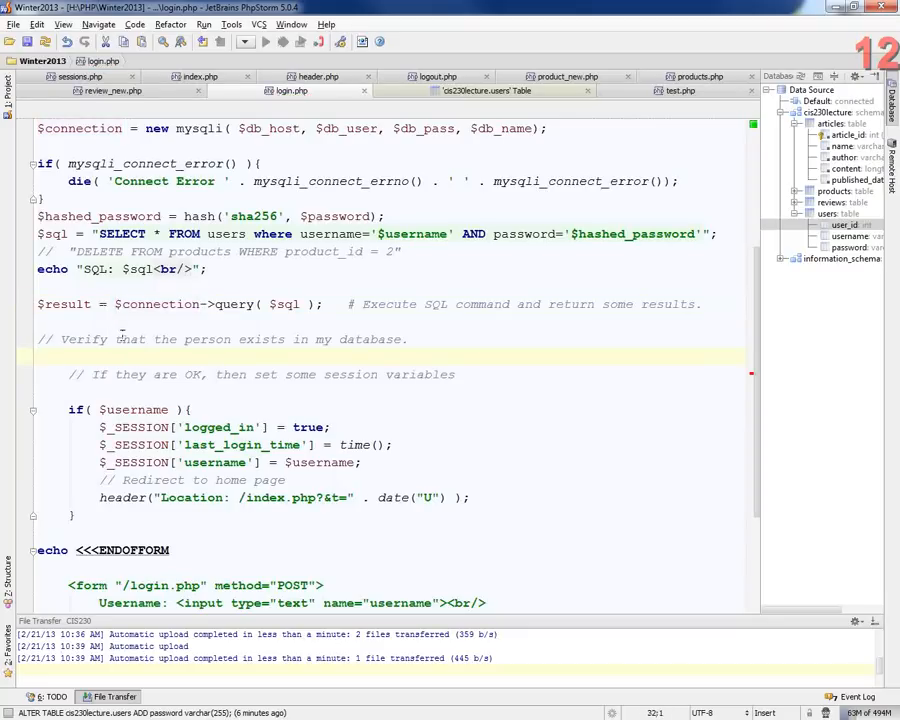
key(Up)
text(if )
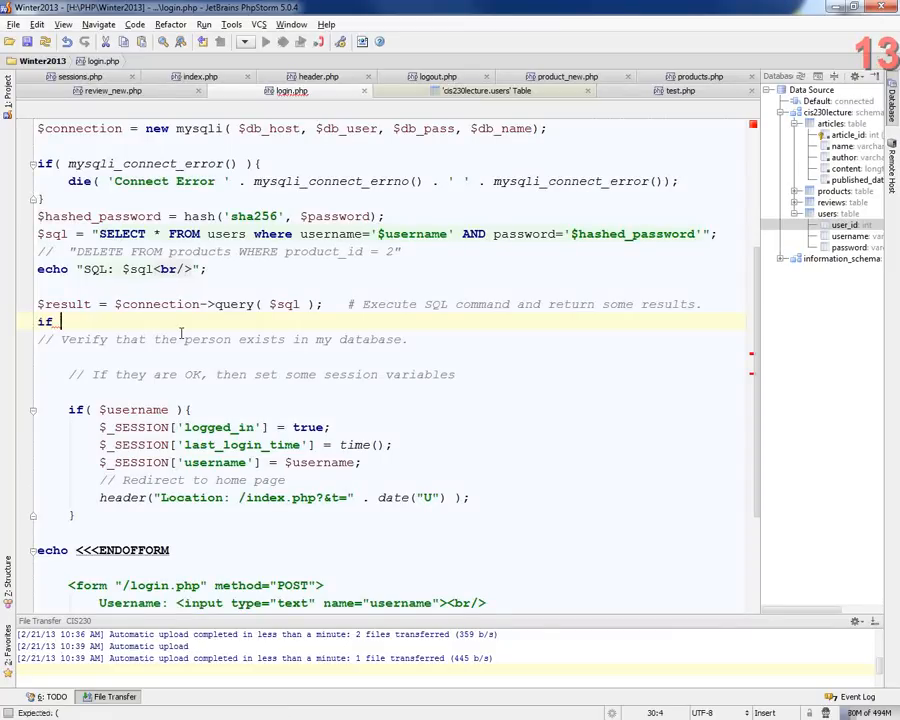
text(()
key(BackSpace)
key(BackSpace)
key(BackSpace)
text(($re)
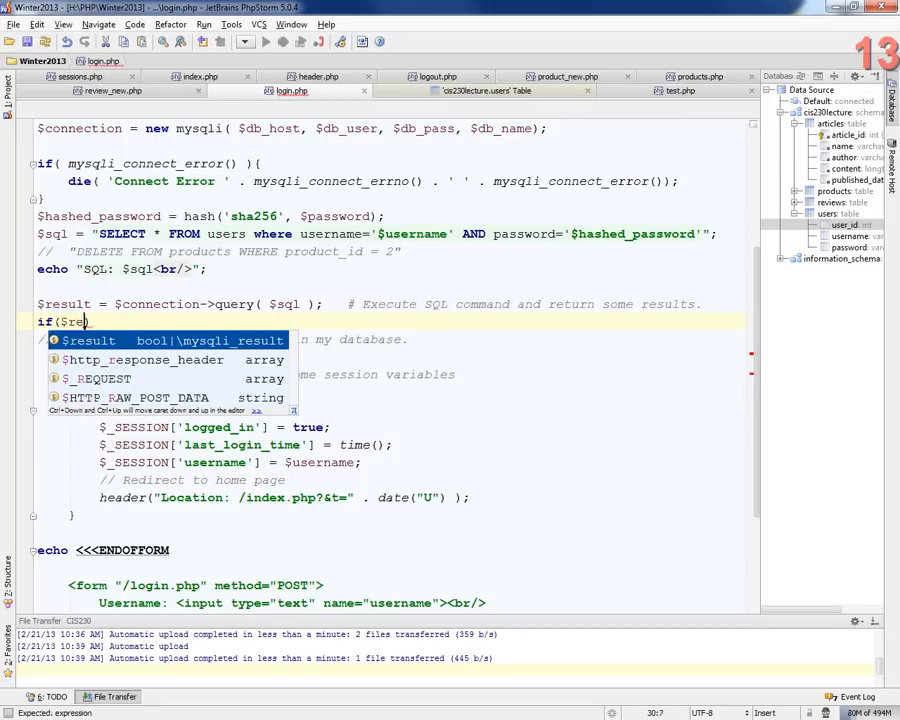
key(Return)
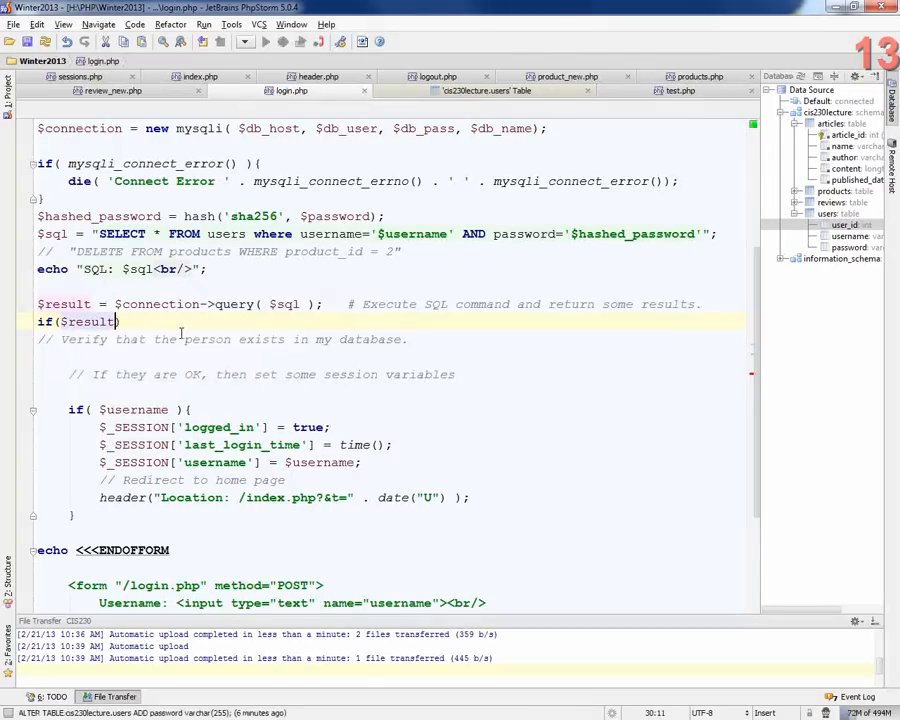
text() )
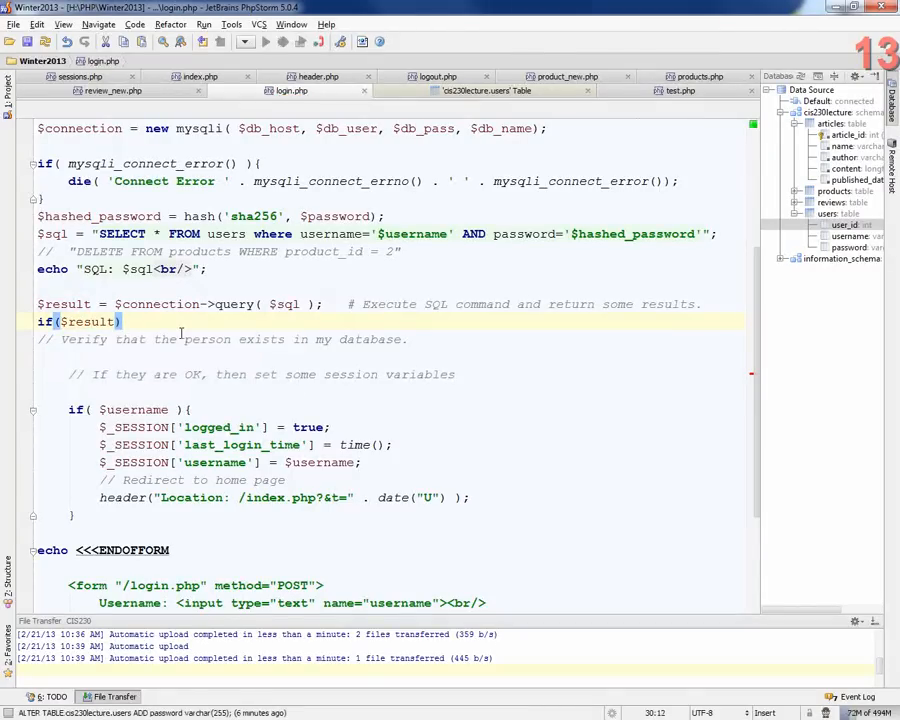
text({)
key(Delete)
key(shift+Home)
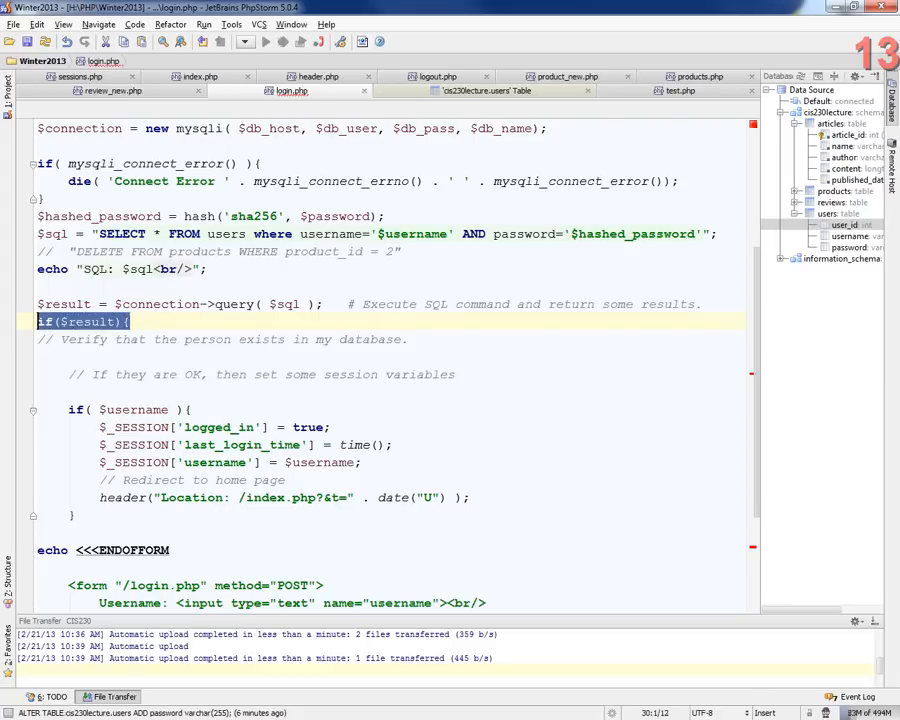
key(alt+shift+Down)
Indent the if( $username ) session block inside if($result) and close it with a brace.
click(38, 357)
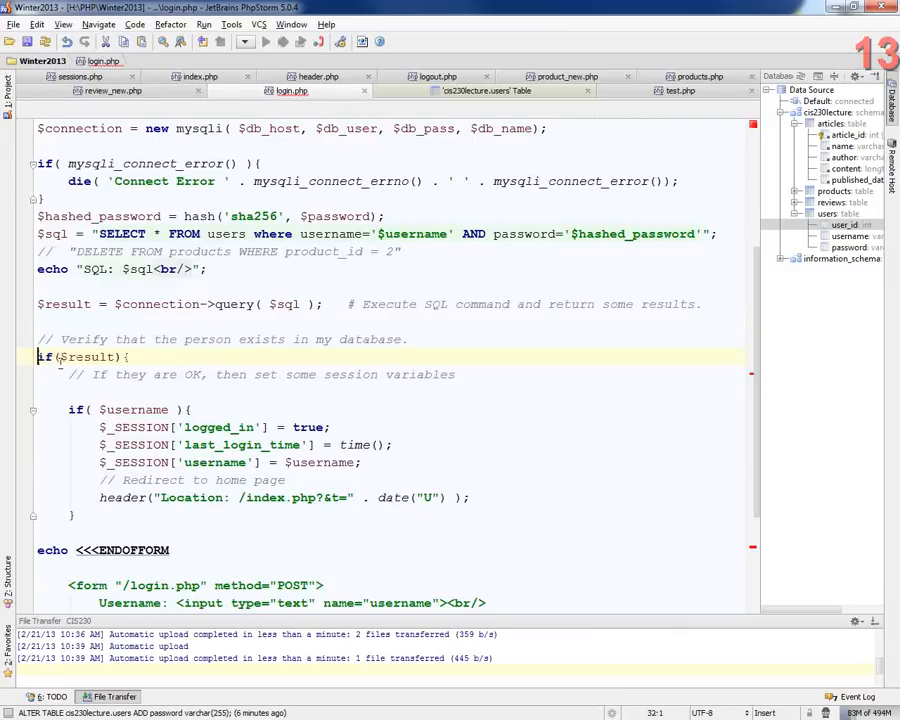
key(Tab)
click(160, 356)
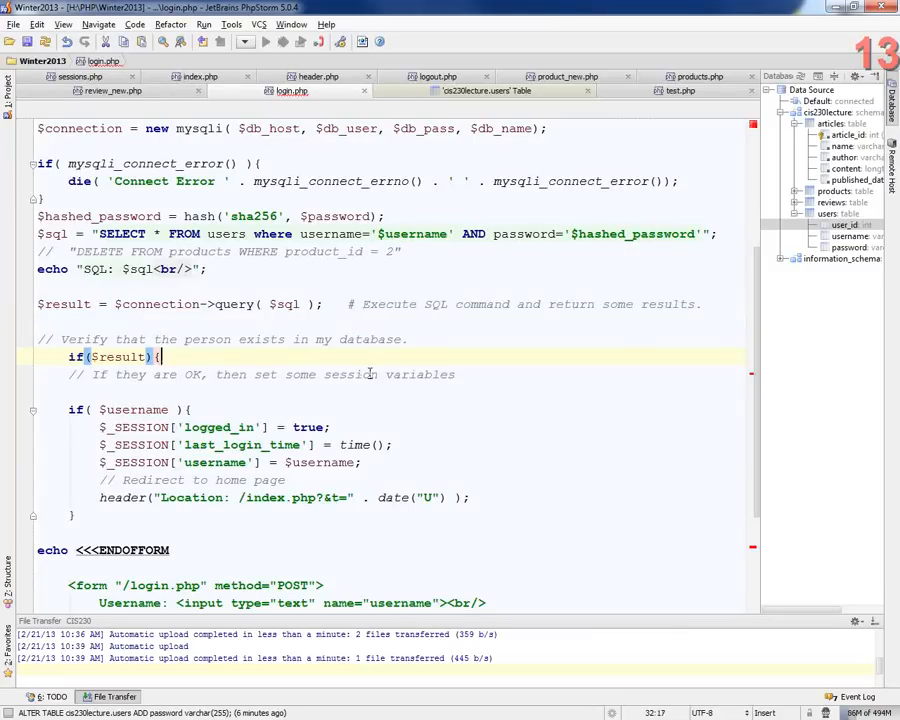
click(171, 410)
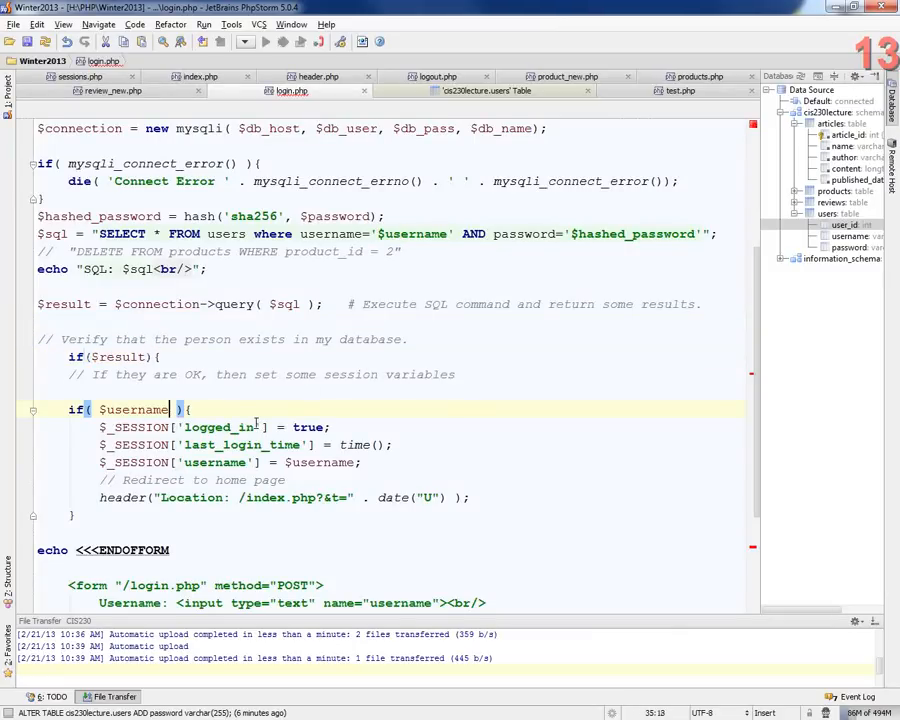
scroll(257, 422, down, 1)
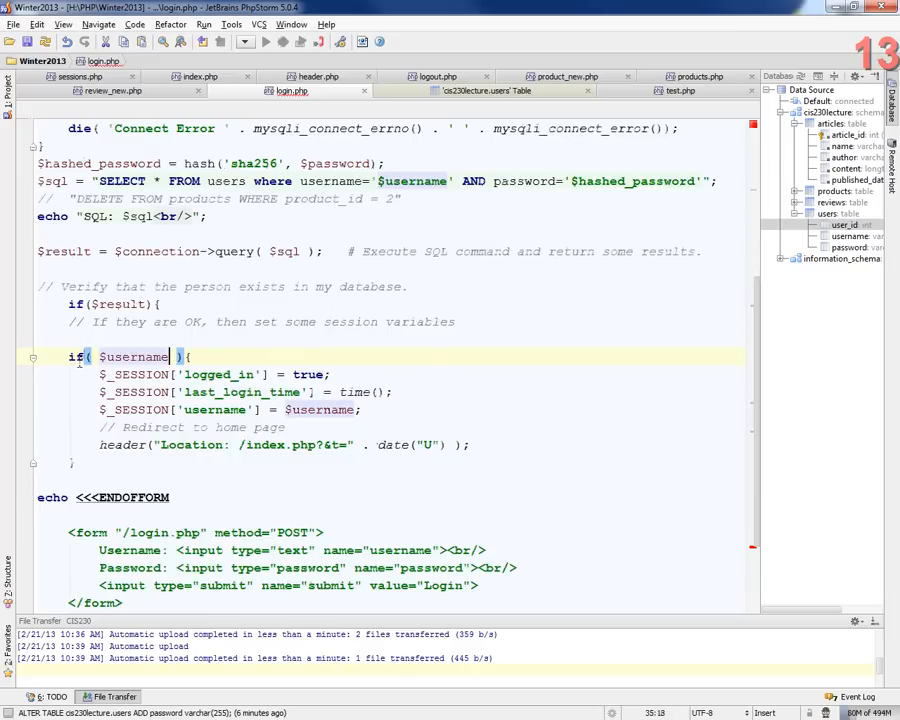
drag(69, 357, 88, 461)
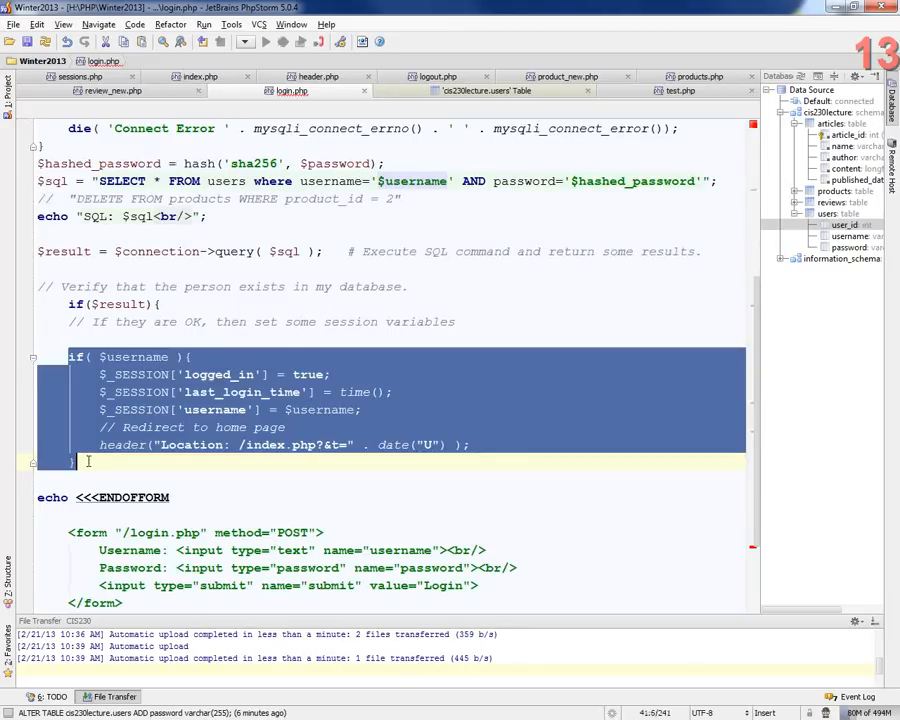
key(Tab)
click(144, 458)
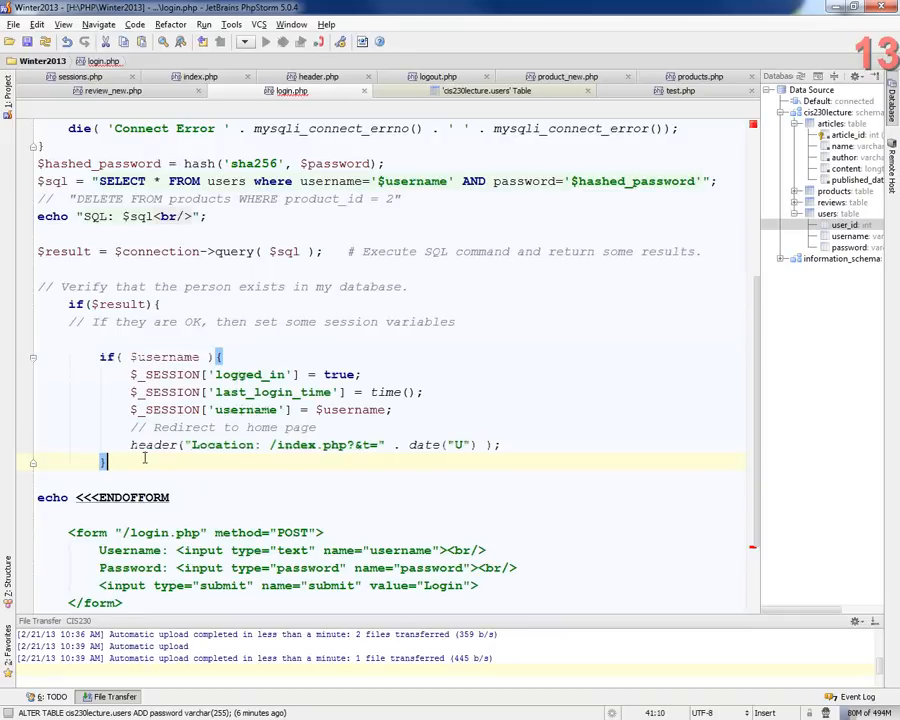
key(Return)
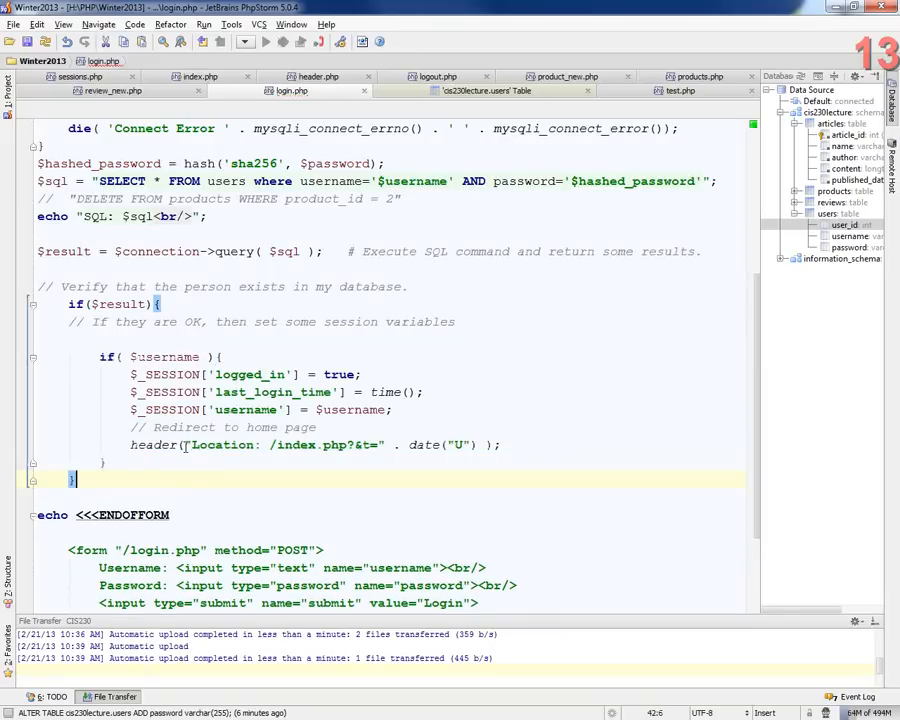
text(})
click(187, 340)
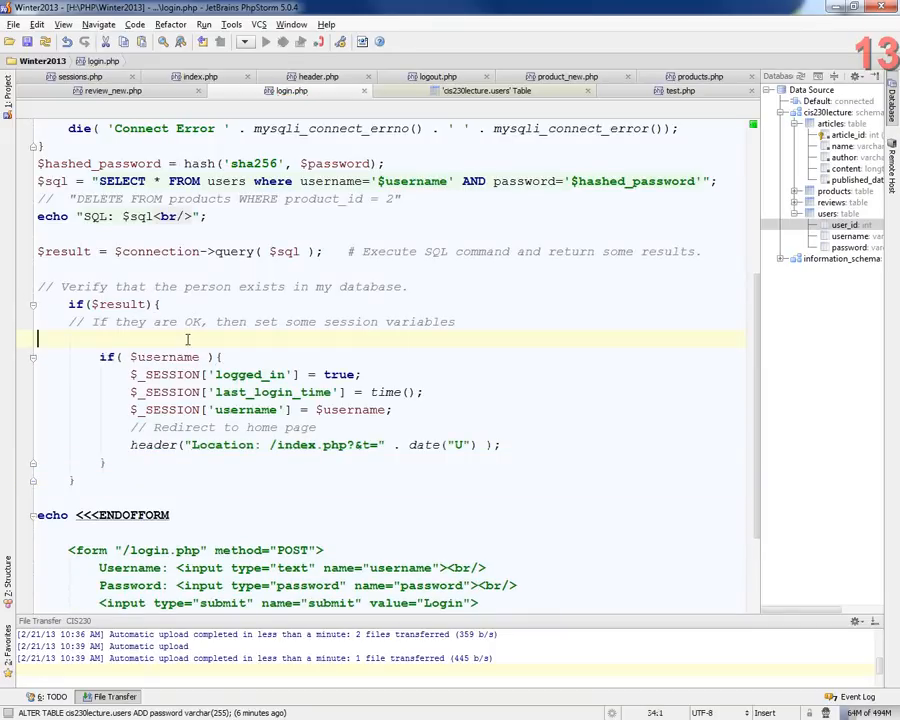
key(BackSpace)
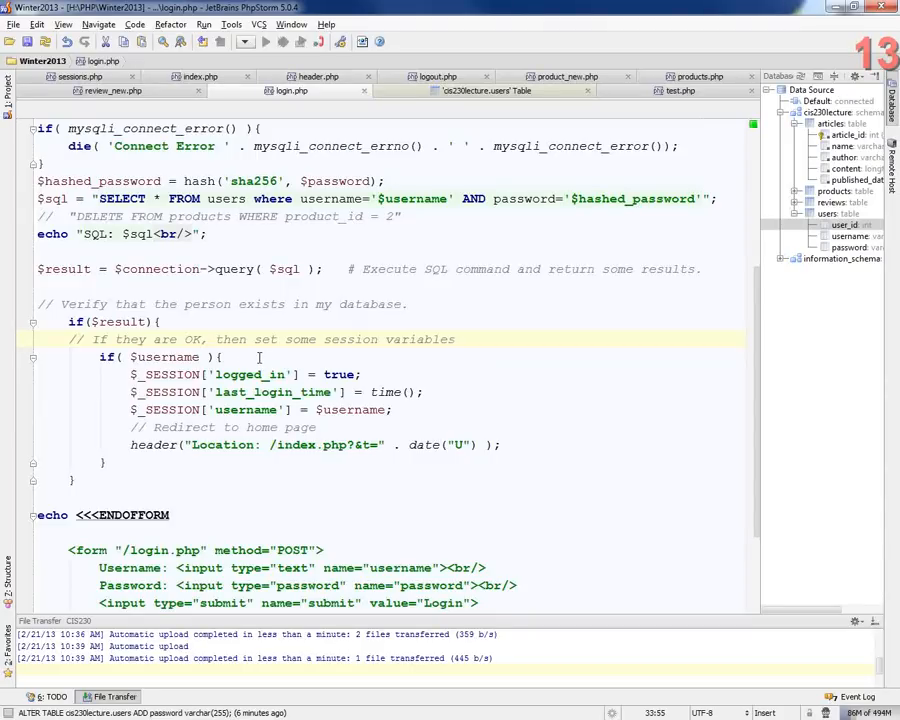
Remove the inner if( $username ) check and unindent the session and redirect lines.
drag(259, 357, 37, 357)
key(Delete)
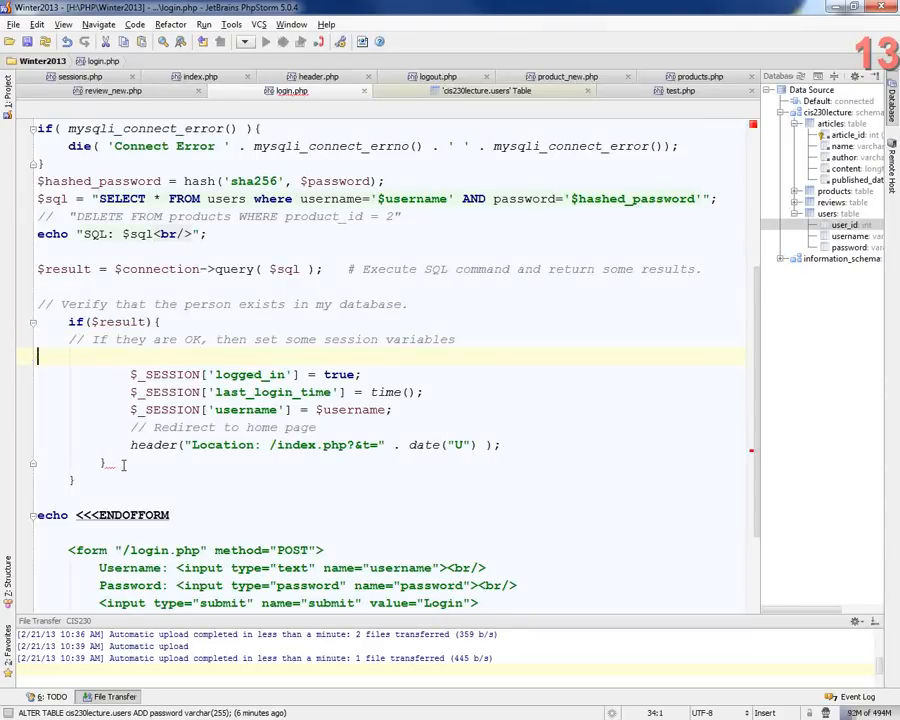
drag(110, 462, 37, 462)
key(Delete)
drag(125, 353, 174, 444)
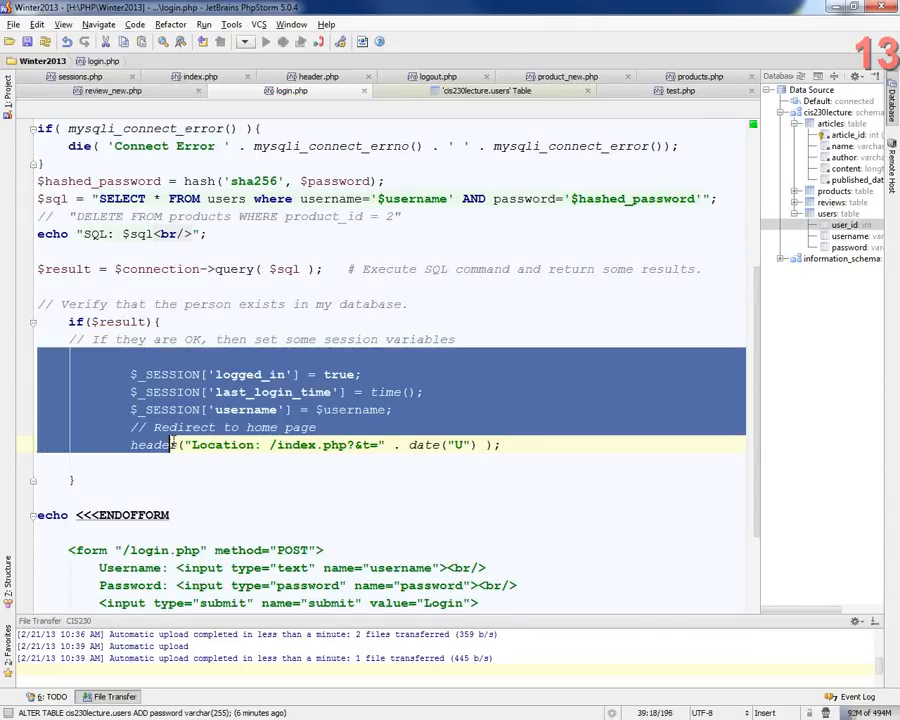
key(shift+Tab)
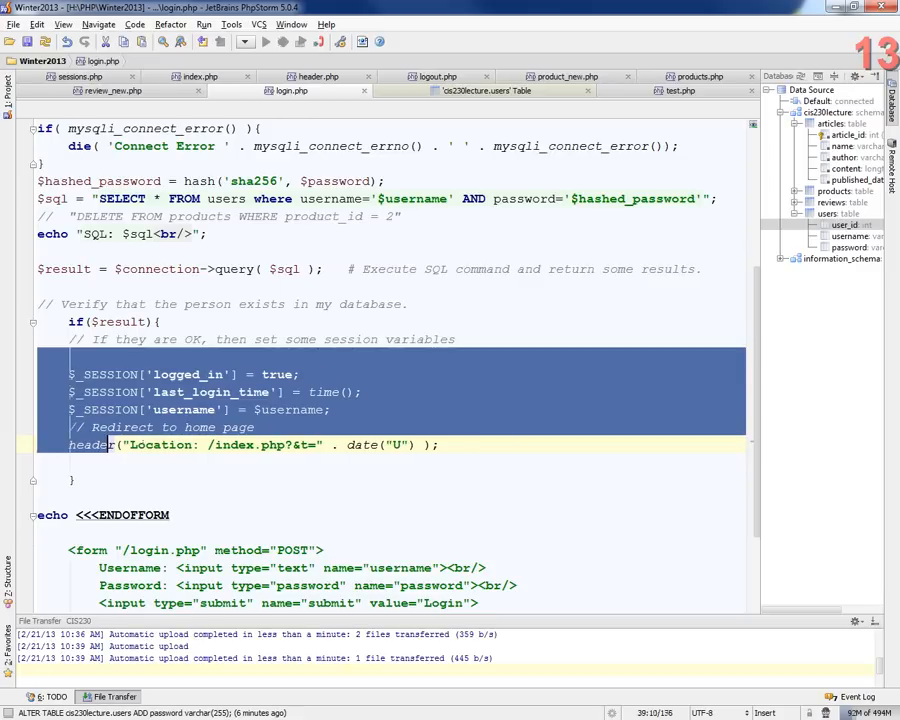
Remove the blank line under the comment and end the $sql query string with a semicolon.
click(133, 353)
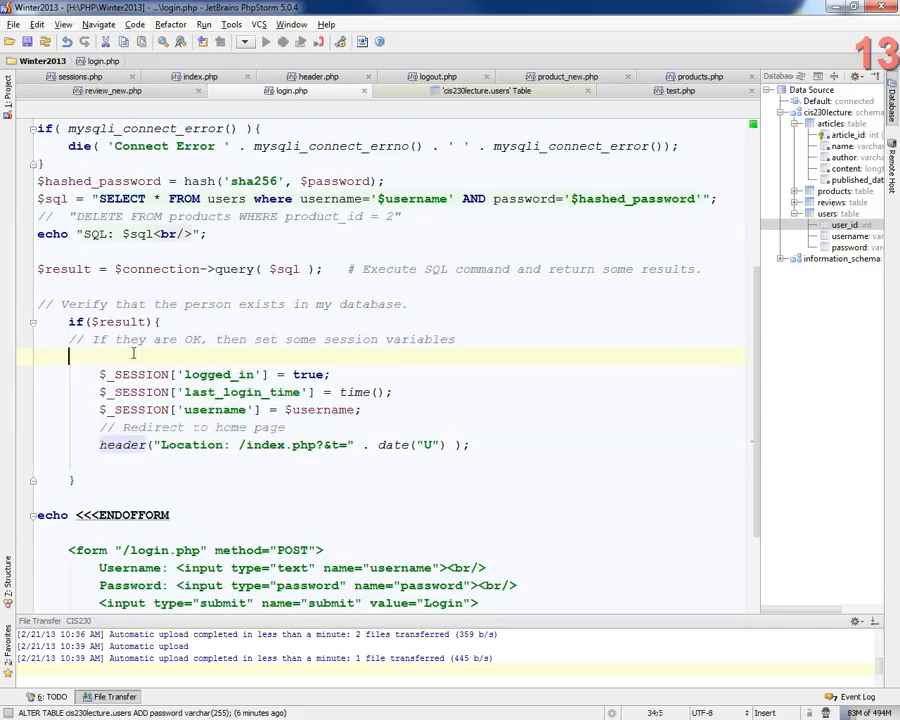
key(BackSpace)
key(BackSpace)
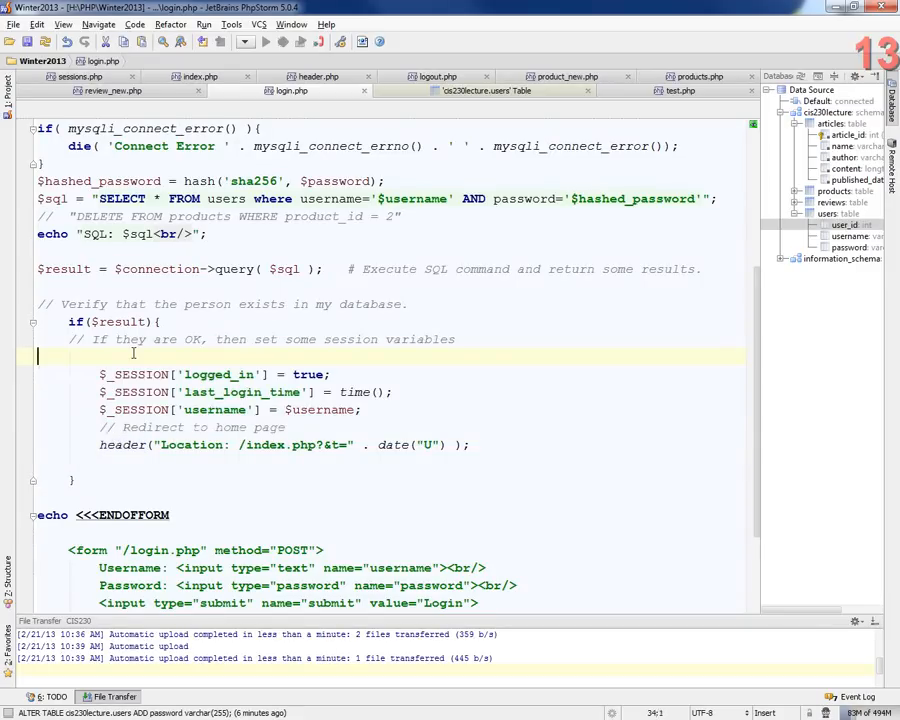
key(BackSpace)
click(188, 337)
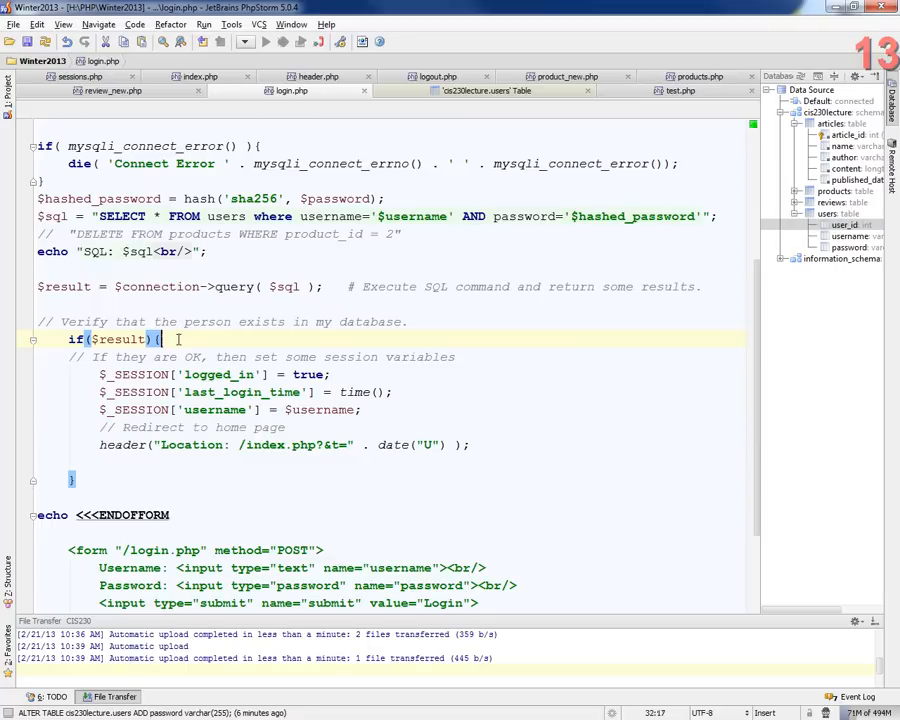
click(704, 216)
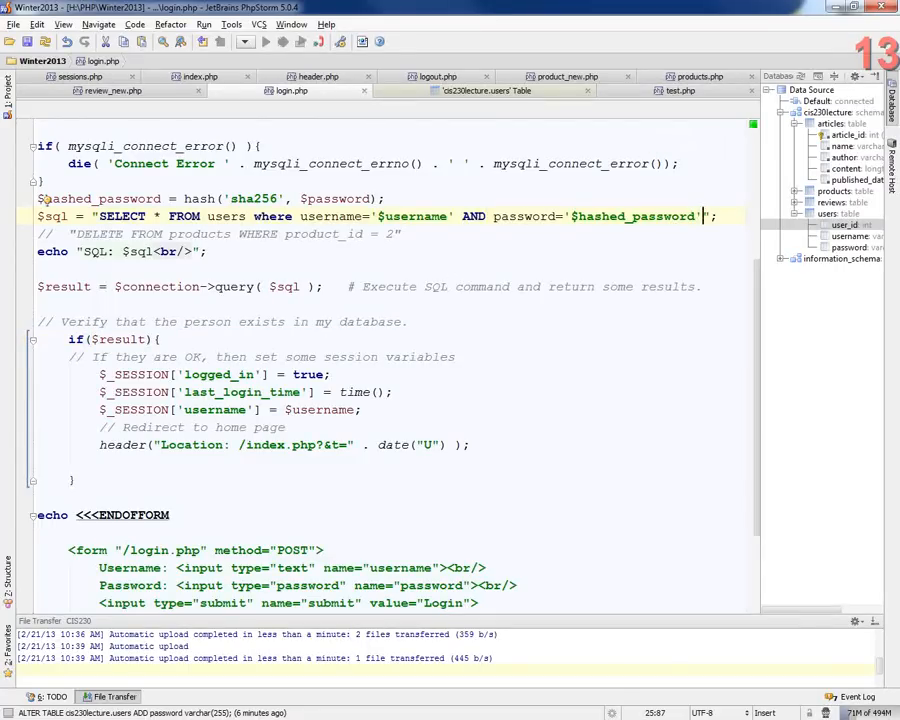
text(;)
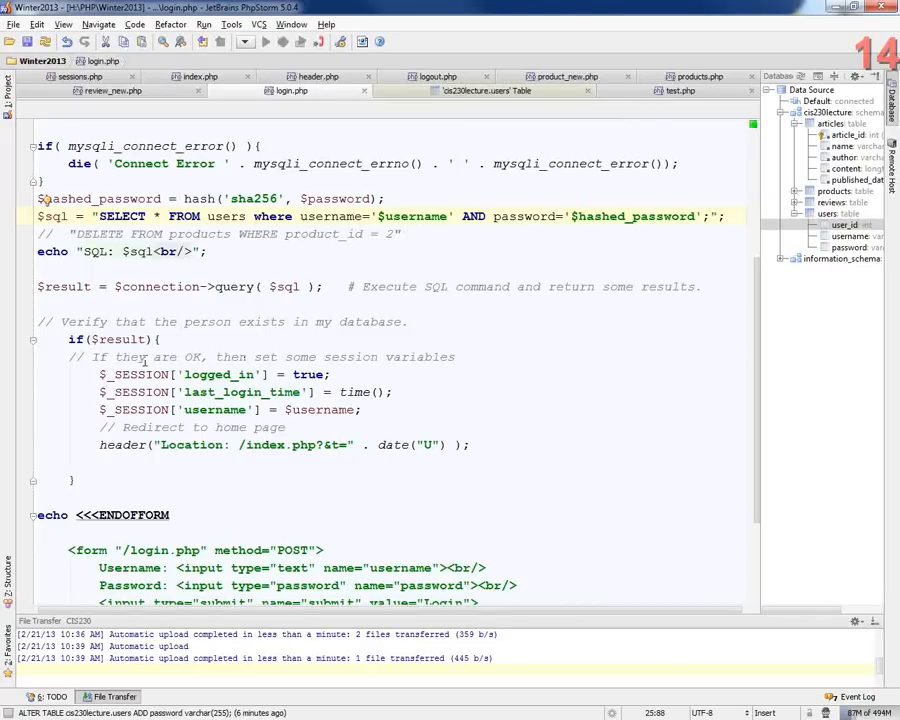
scroll(203, 337, up, 2)
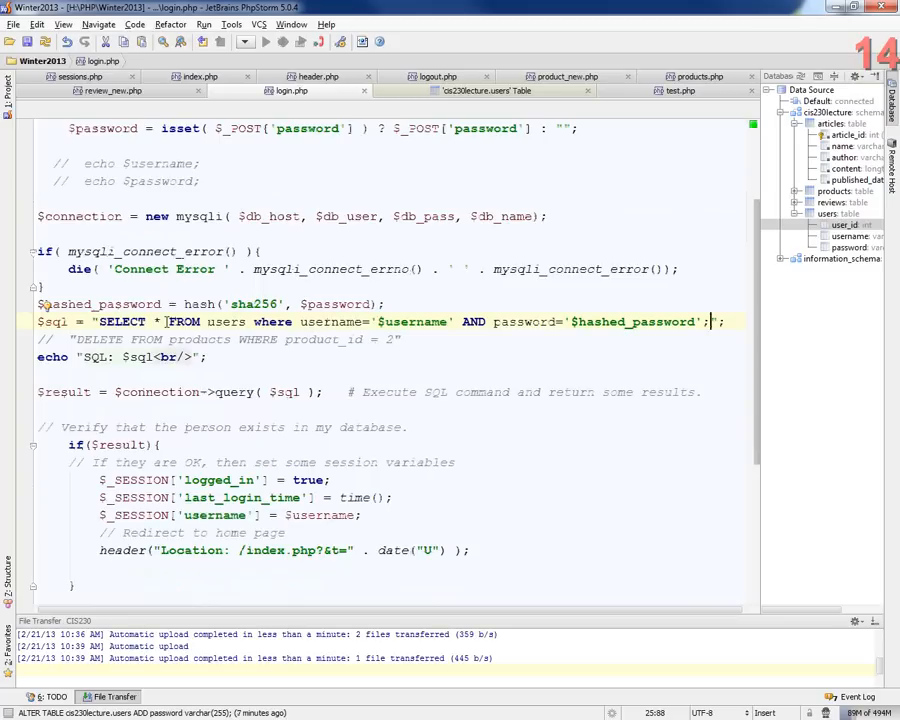
scroll(168, 322, up, 2)
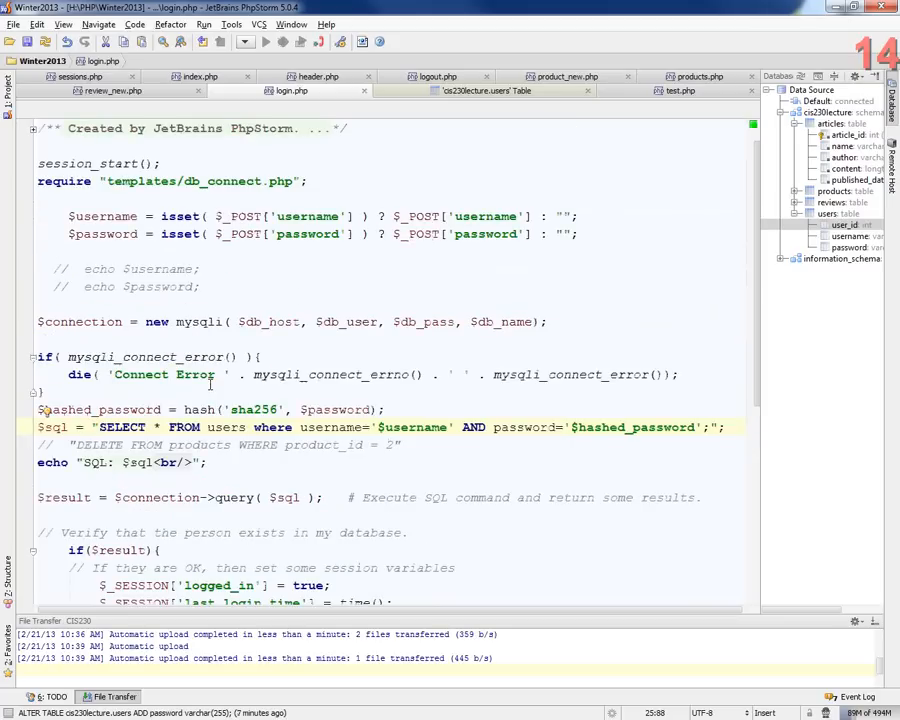
scroll(205, 380, down, 3)
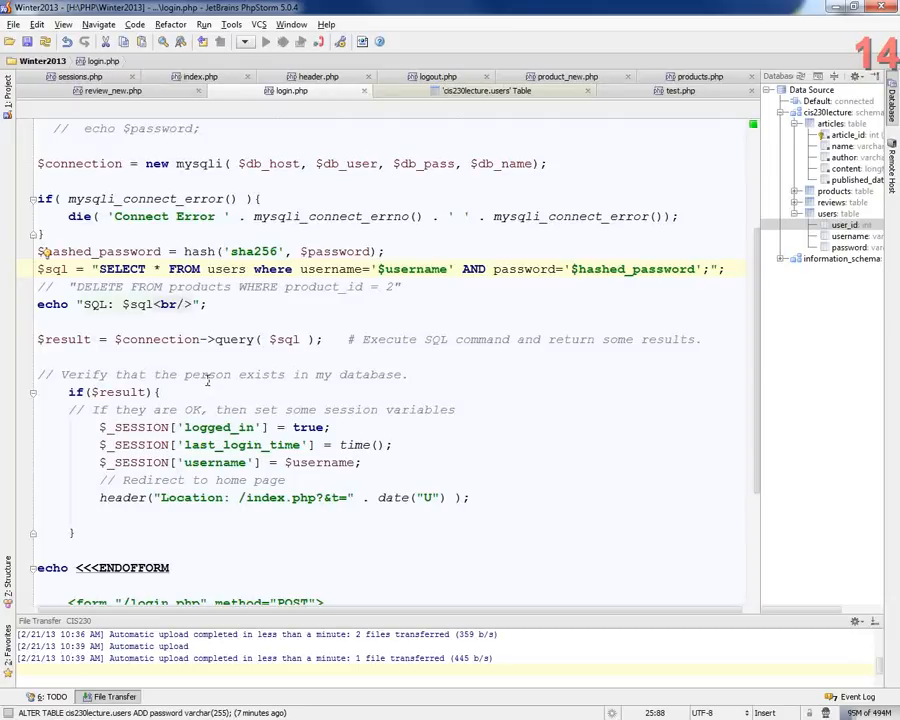
scroll(146, 268, up, 2)
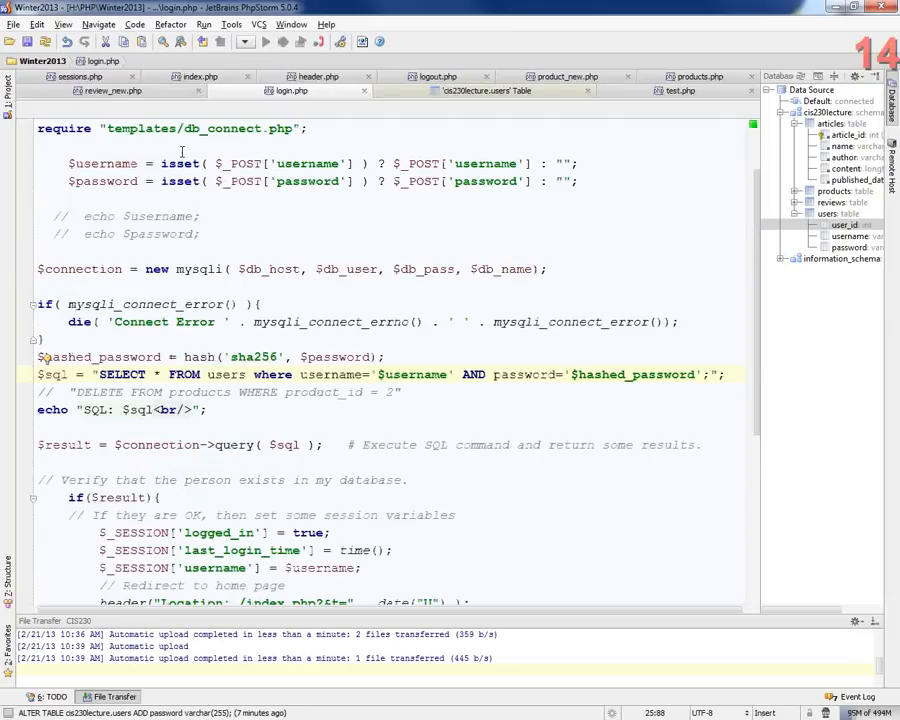
scroll(44, 357, up, 1)
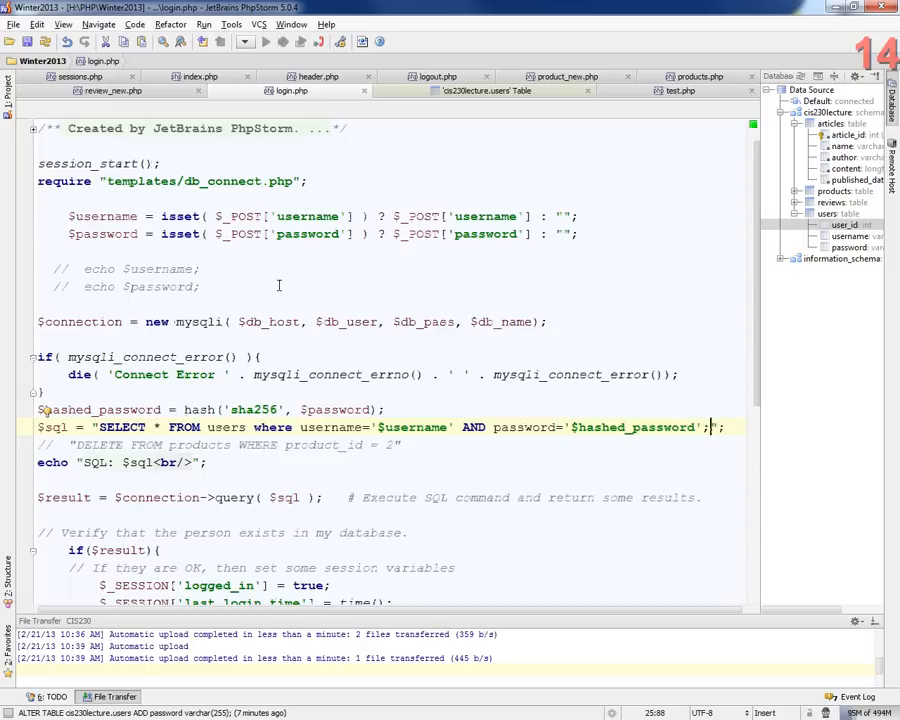
Select the $username and $password assignment lines and show the Project file tree.
click(100, 216)
drag(100, 216, 137, 234)
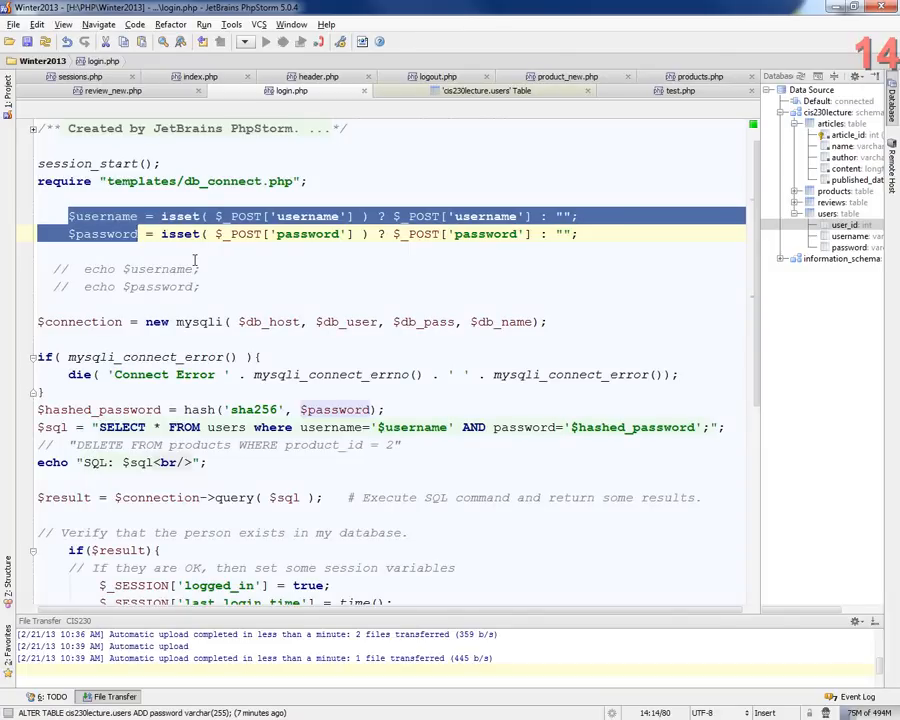
click(7, 95)
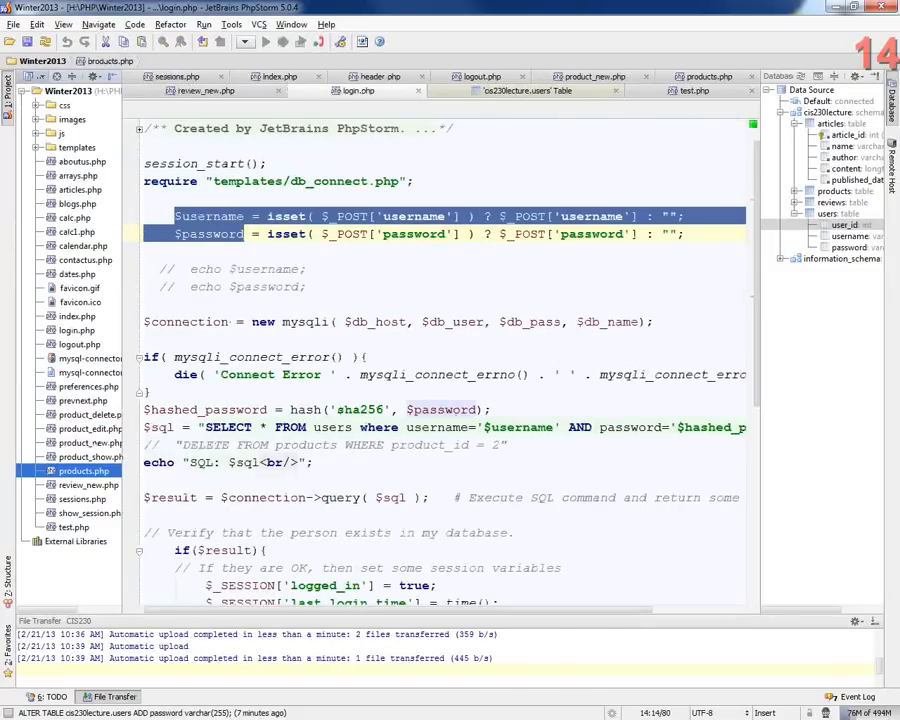
Open products.php, product_edit.php and product_new.php, then hide the Project panel.
key(Return)
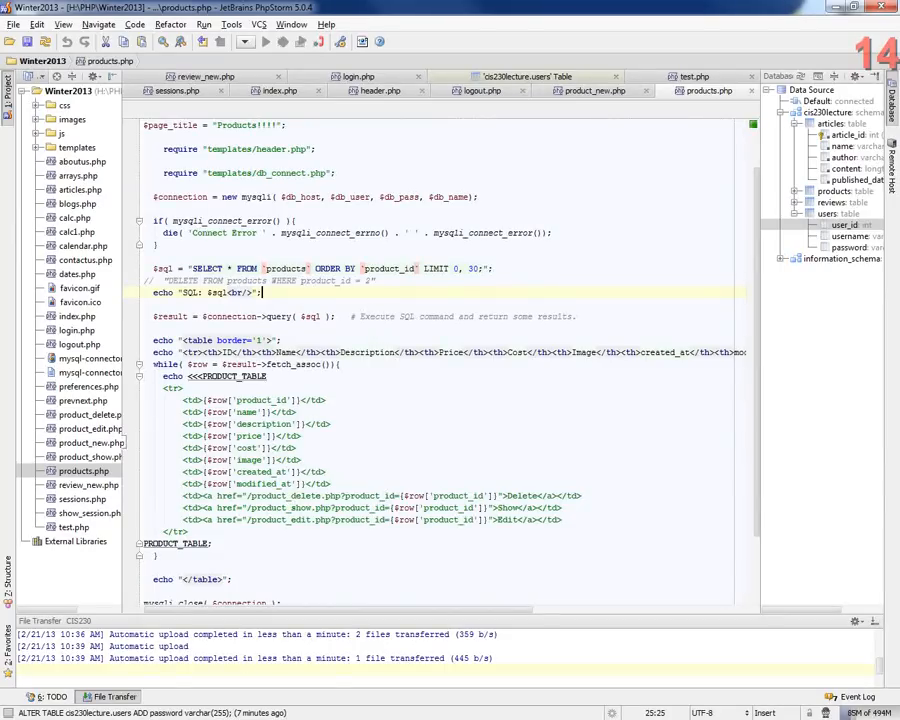
double_click(88, 428)
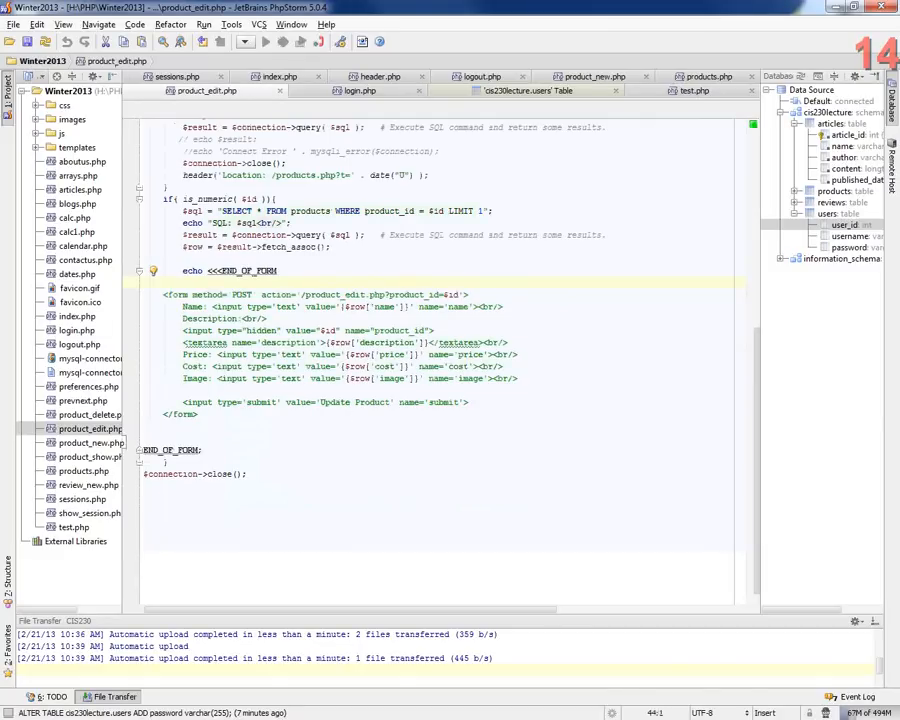
double_click(88, 442)
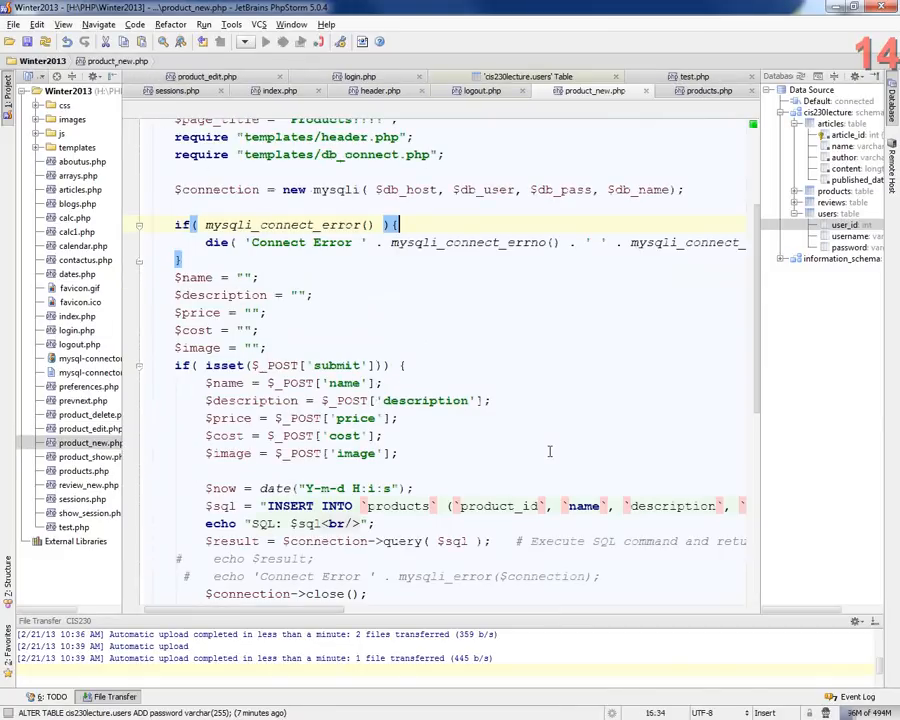
scroll(537, 412, down, 5)
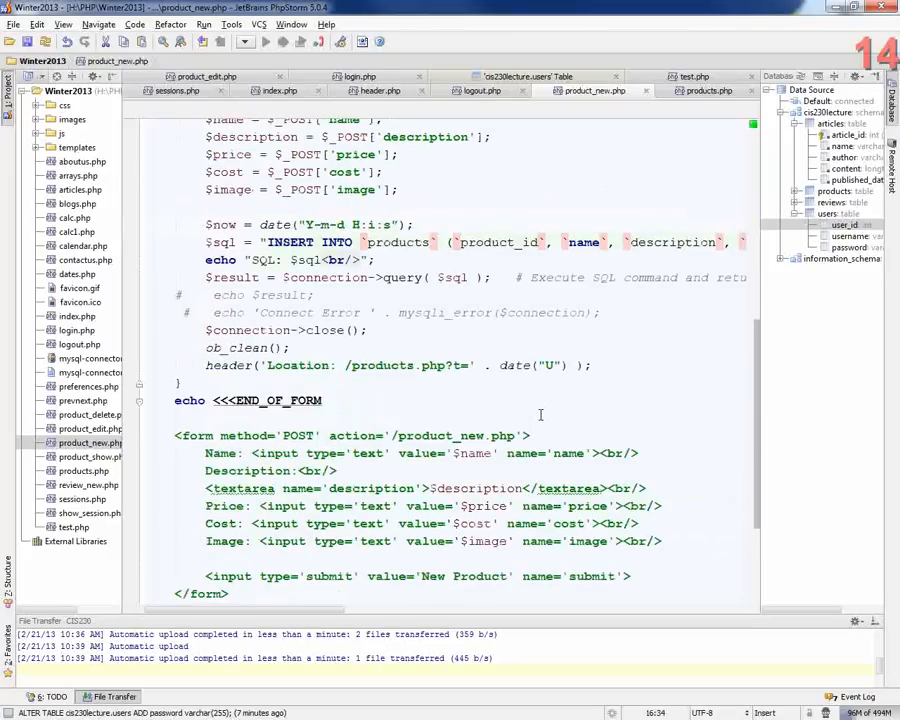
scroll(540, 414, up, 4)
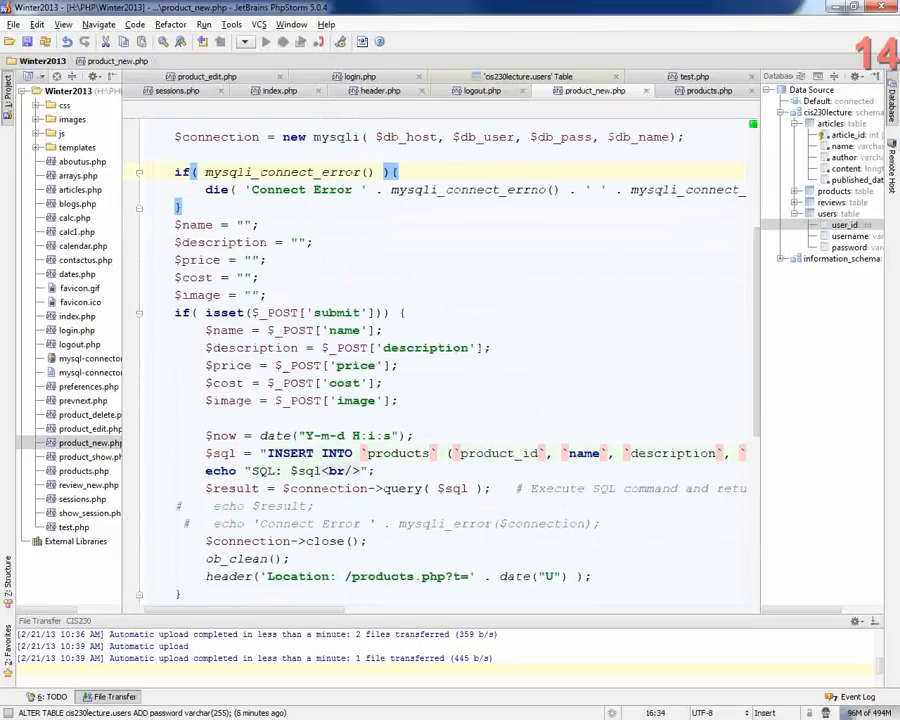
key(alt+1)
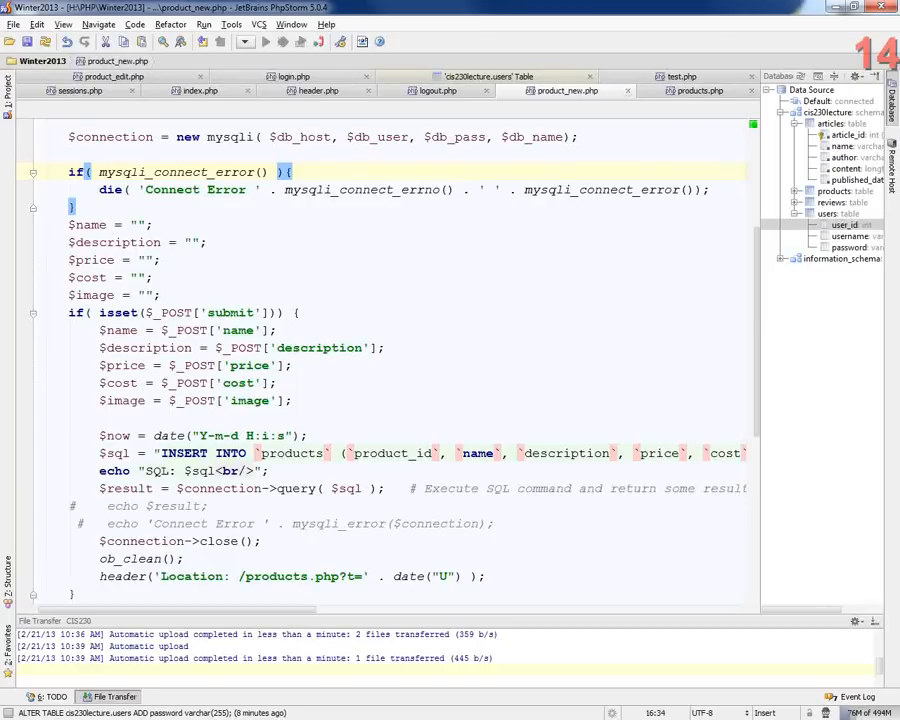
Close product_new.php and logout.php and switch back to the login.php code.
key(ctrl+F4)
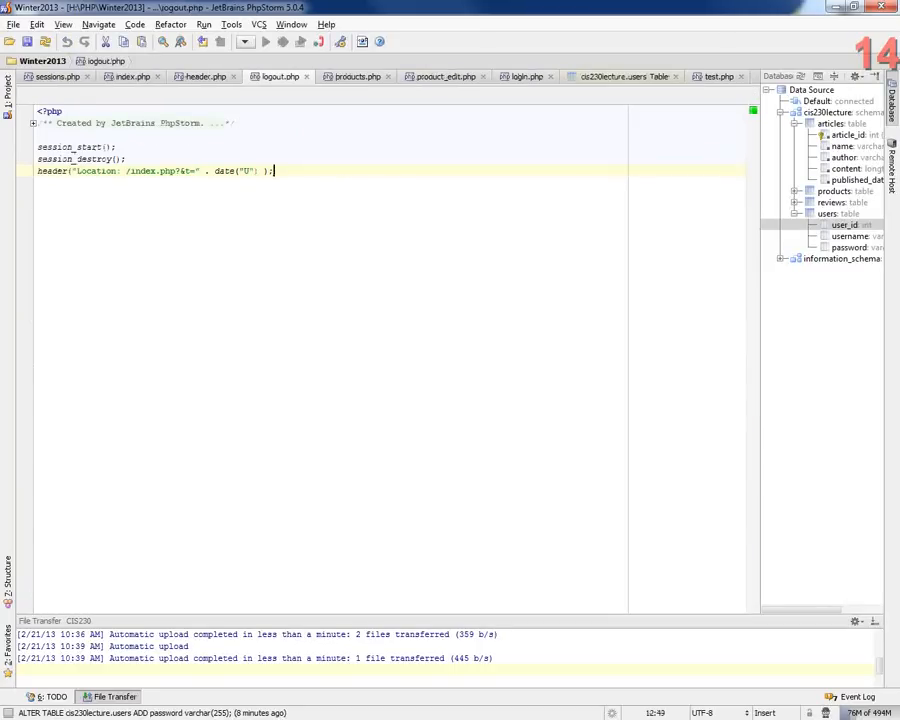
key(ctrl+F4)
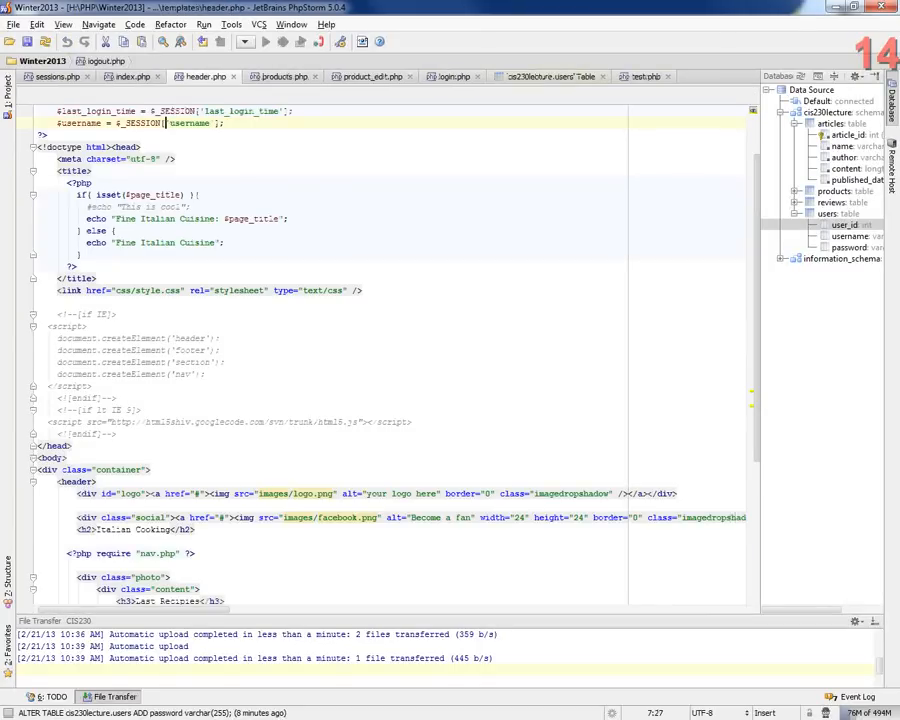
key(ctrl+Tab)
click(356, 273)
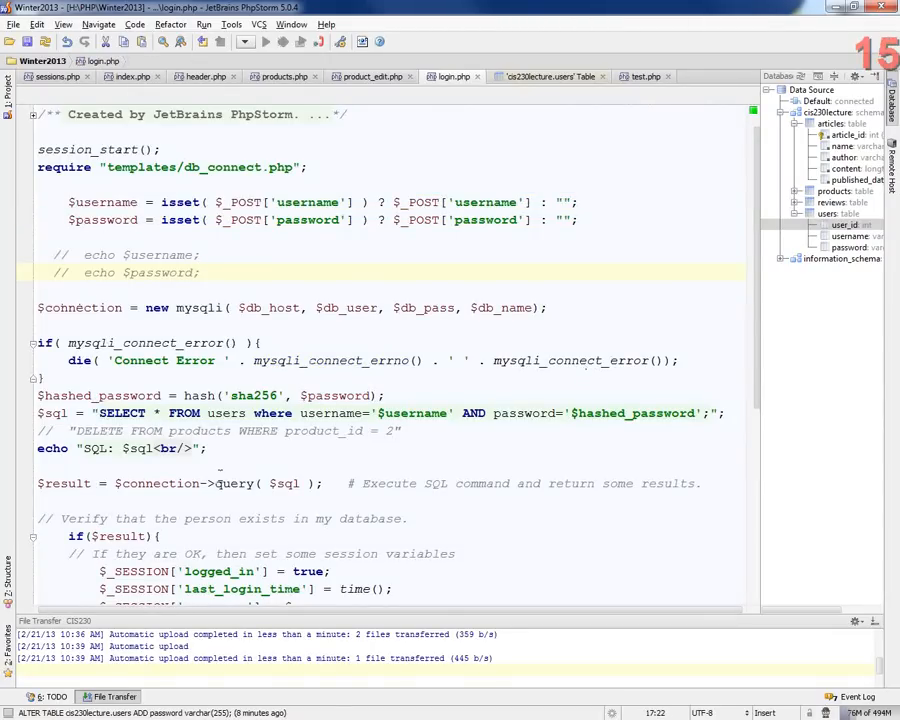
scroll(229, 479, down, 1)
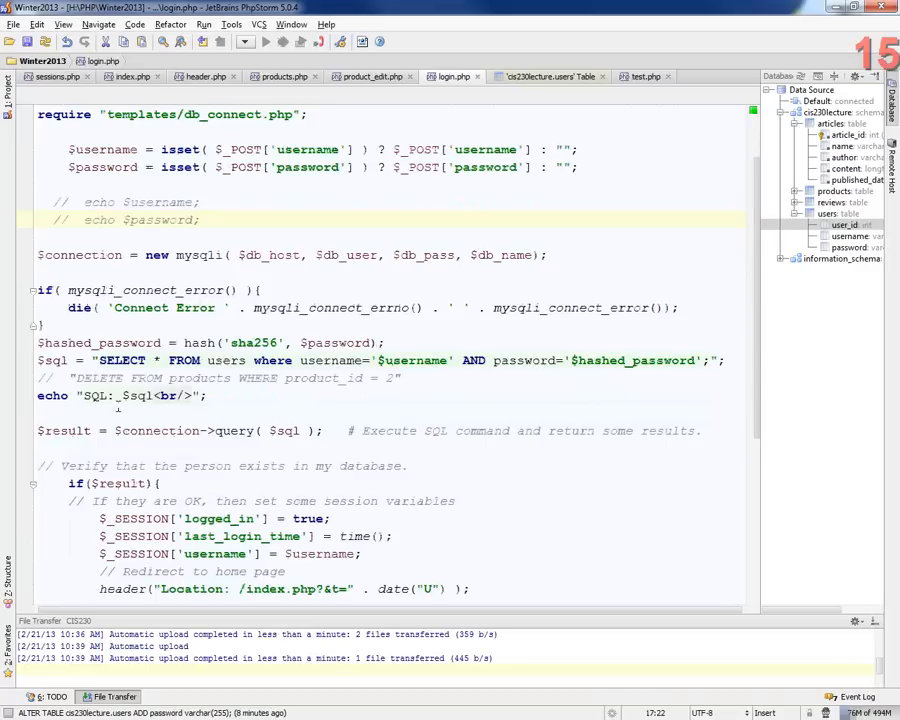
scroll(229, 479, down, 2)
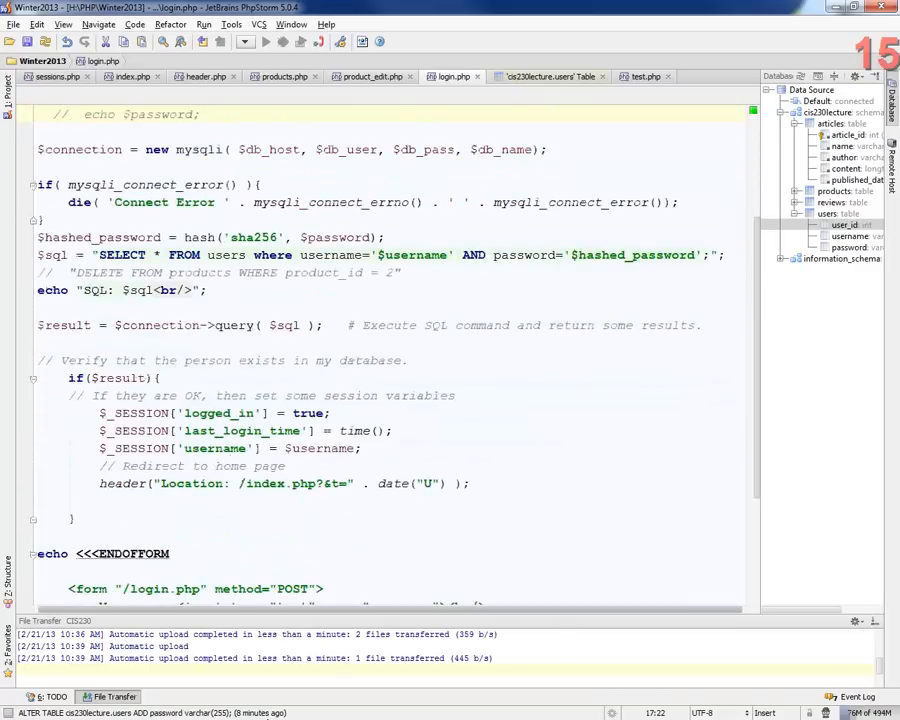
Save and upload login.php, then load login.php in the browser and widen its window.
key(ctrl+s)
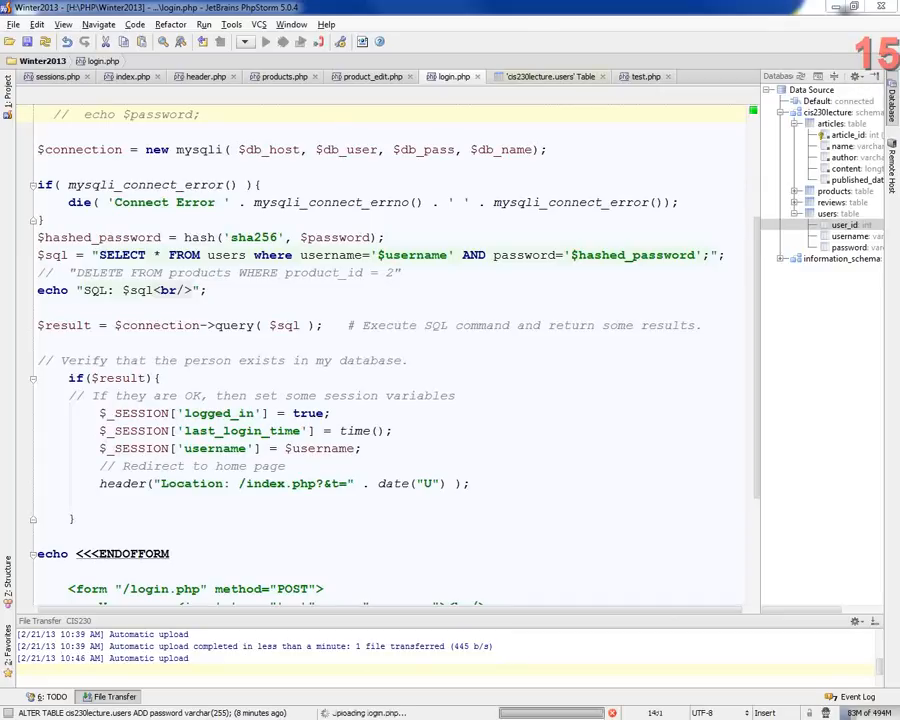
key(alt+Tab)
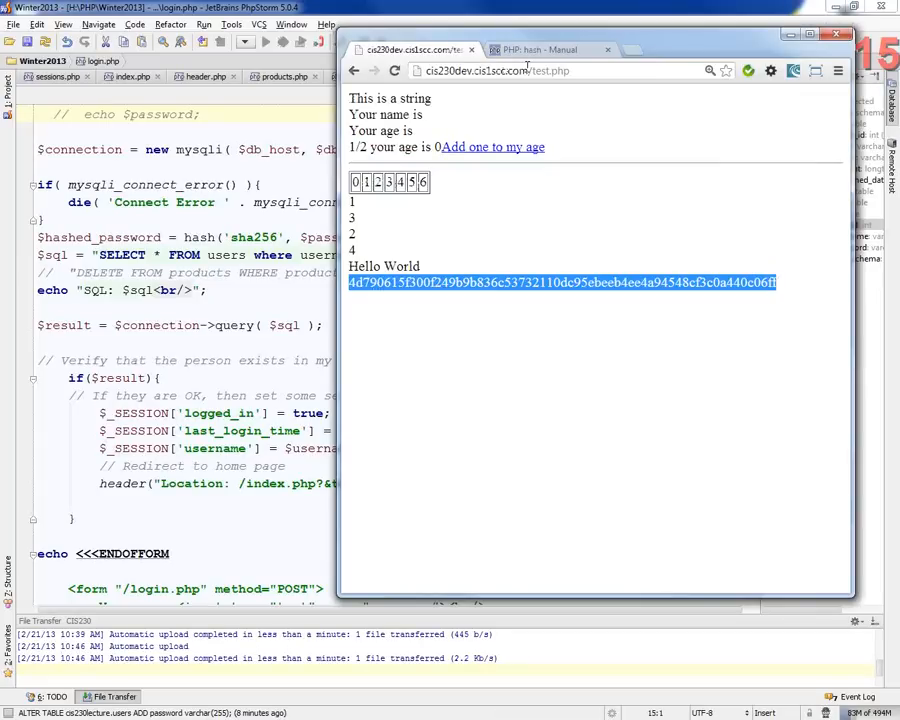
drag(532, 71, 571, 71)
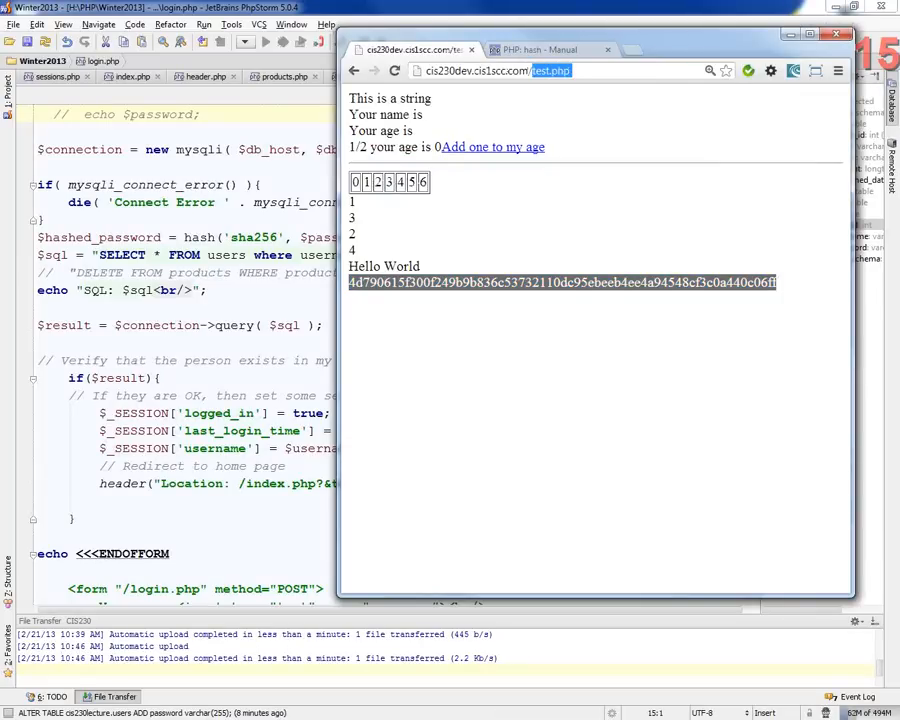
text(login)
key(Return)
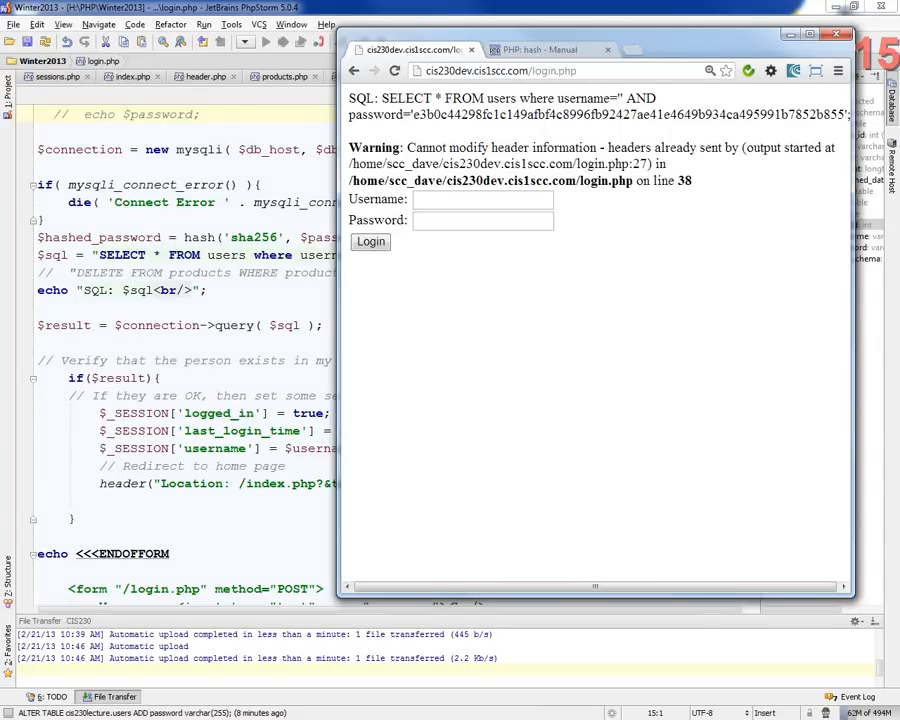
drag(700, 44, 596, 50)
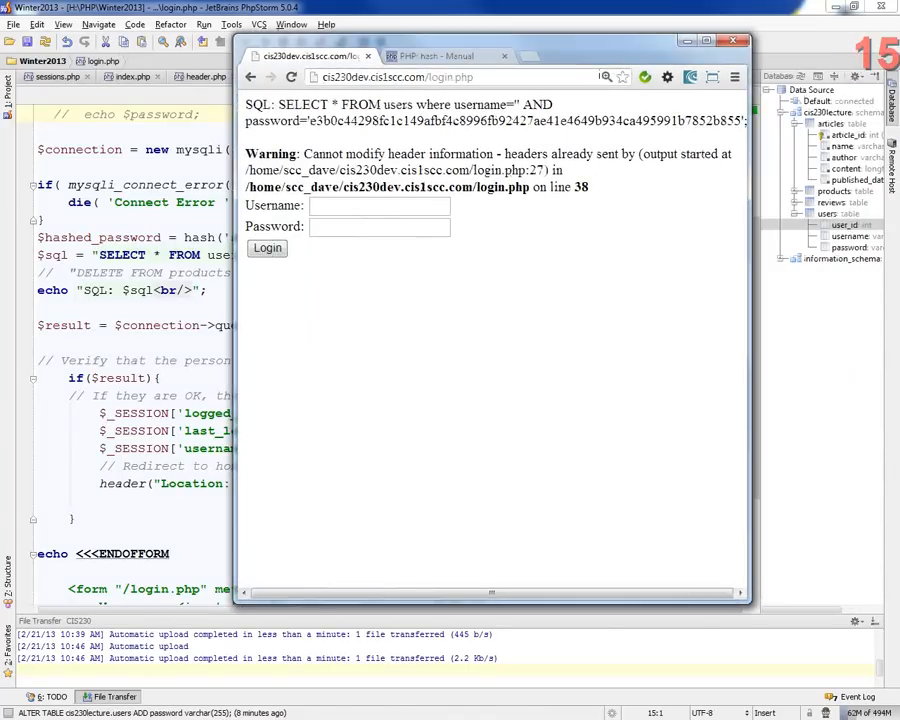
drag(750, 320, 873, 320)
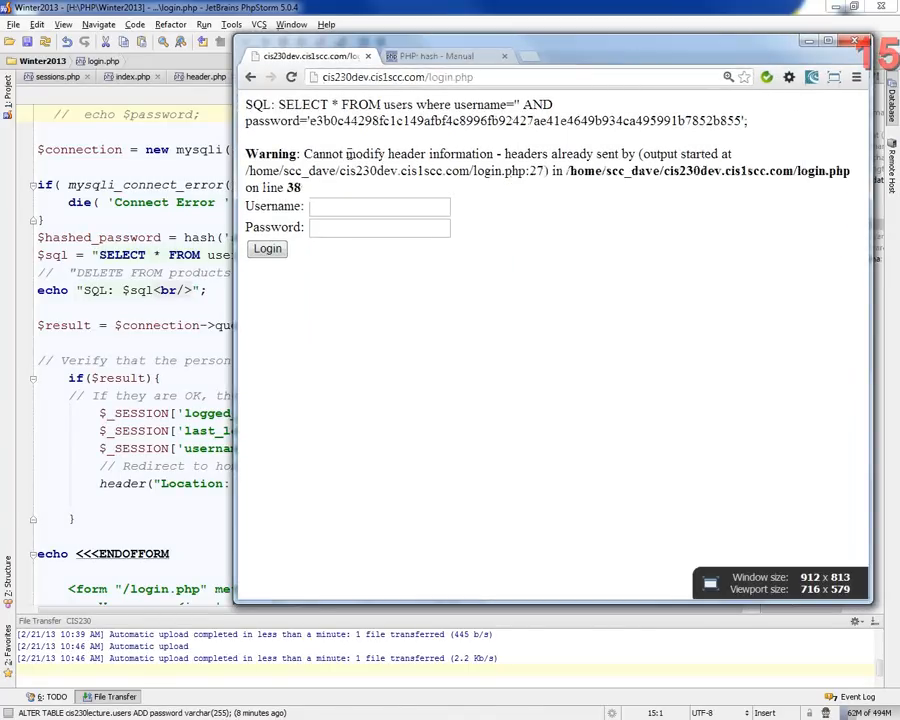
Log in as dave, seeing the echoed query and headers warning, then return to PhpStorm.
click(312, 207)
text(d)
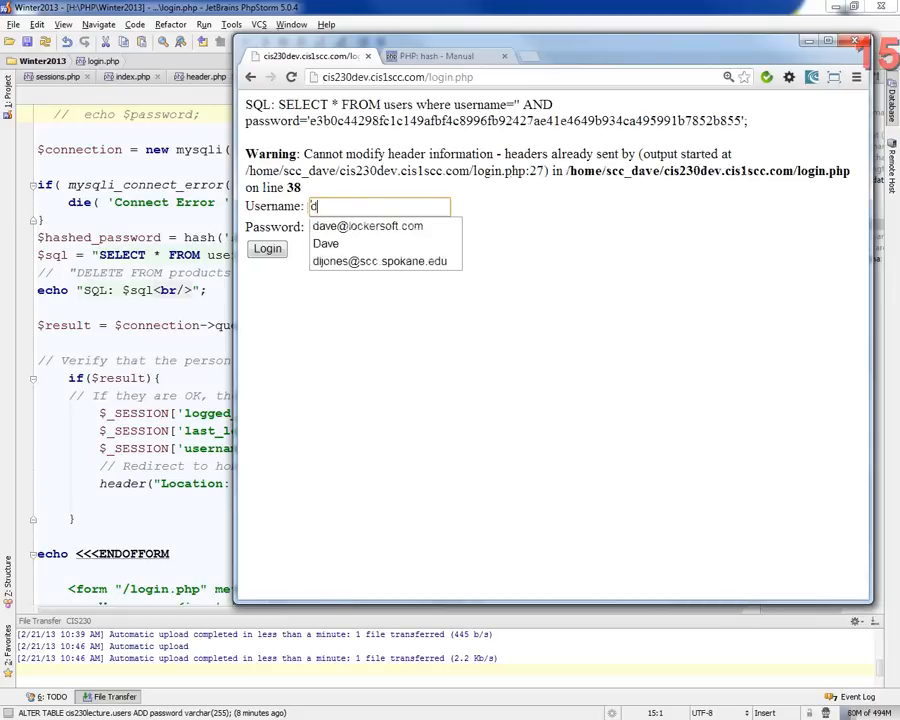
text(ave)
key(Tab)
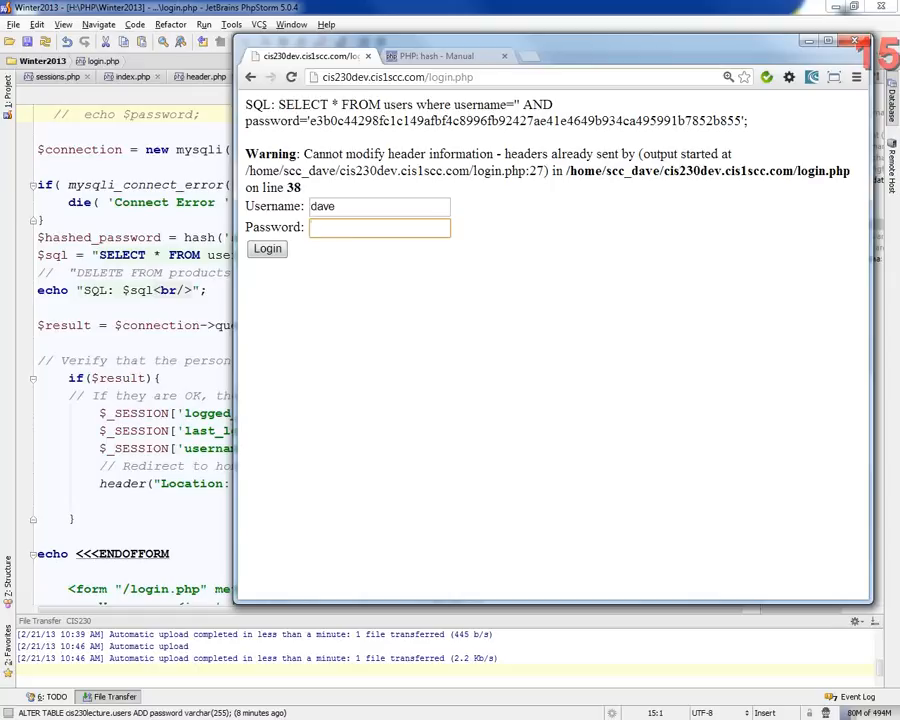
text(*********)
key(Return)
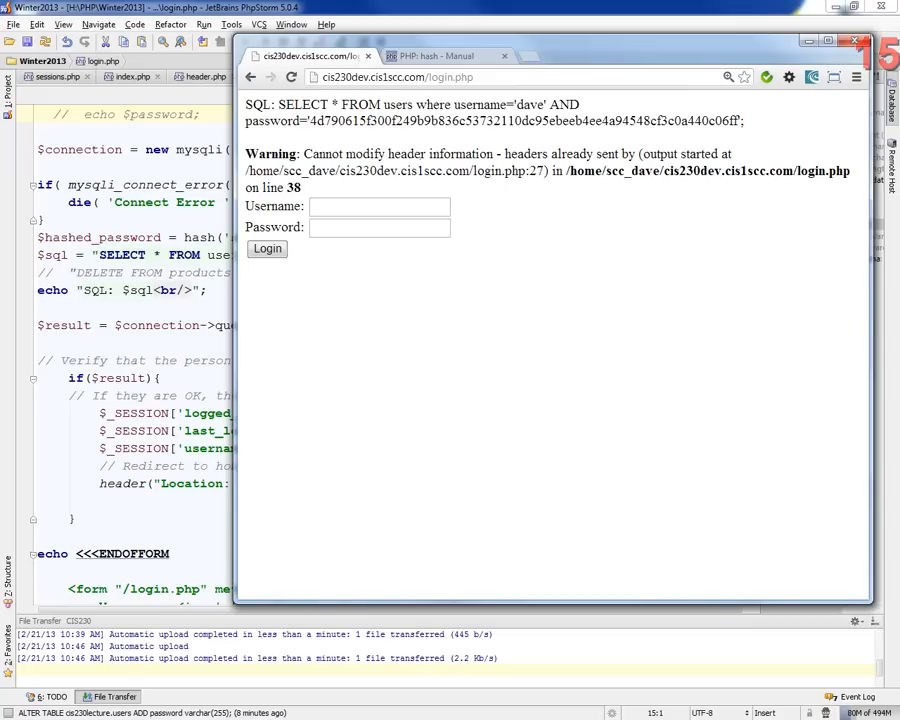
key(ctrl+alt+1)
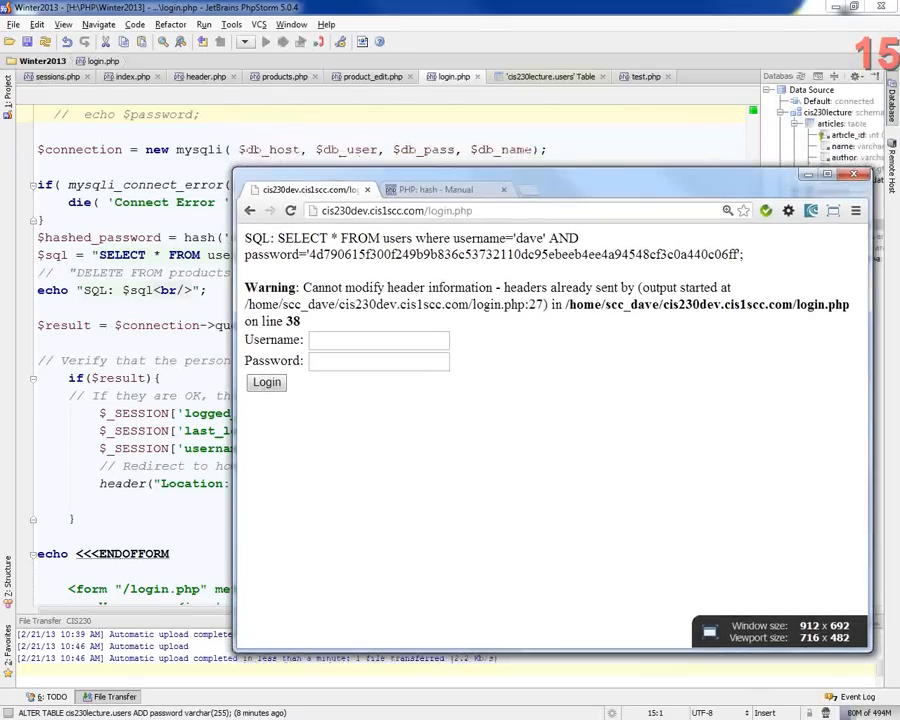
mouse_move(650, 178)
mouse_down()
mouse_move(849, 206)
mouse_move(843, 215)
mouse_up()
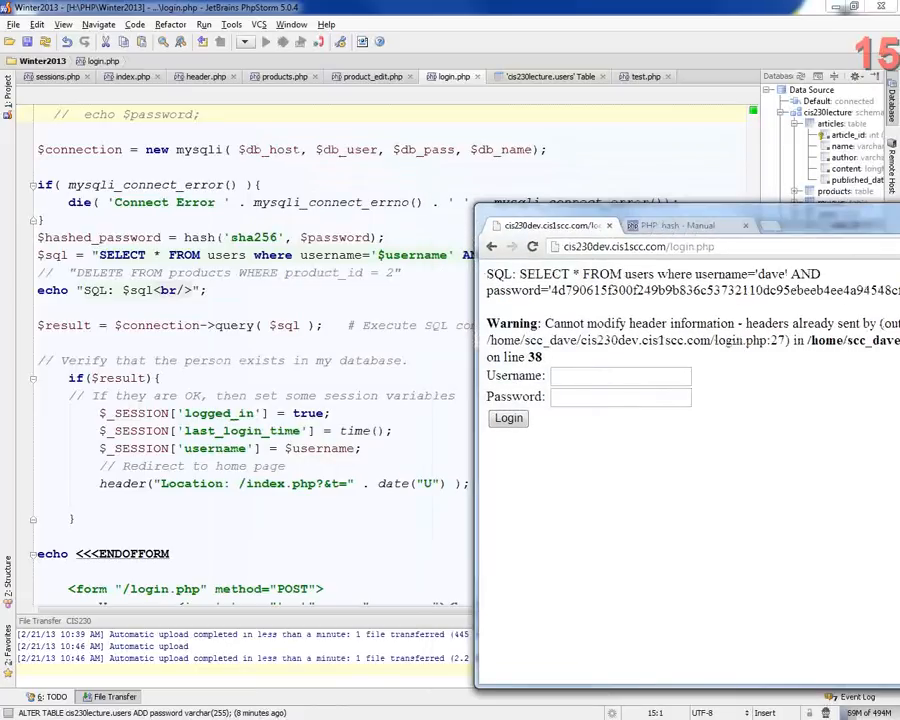
click(68, 502)
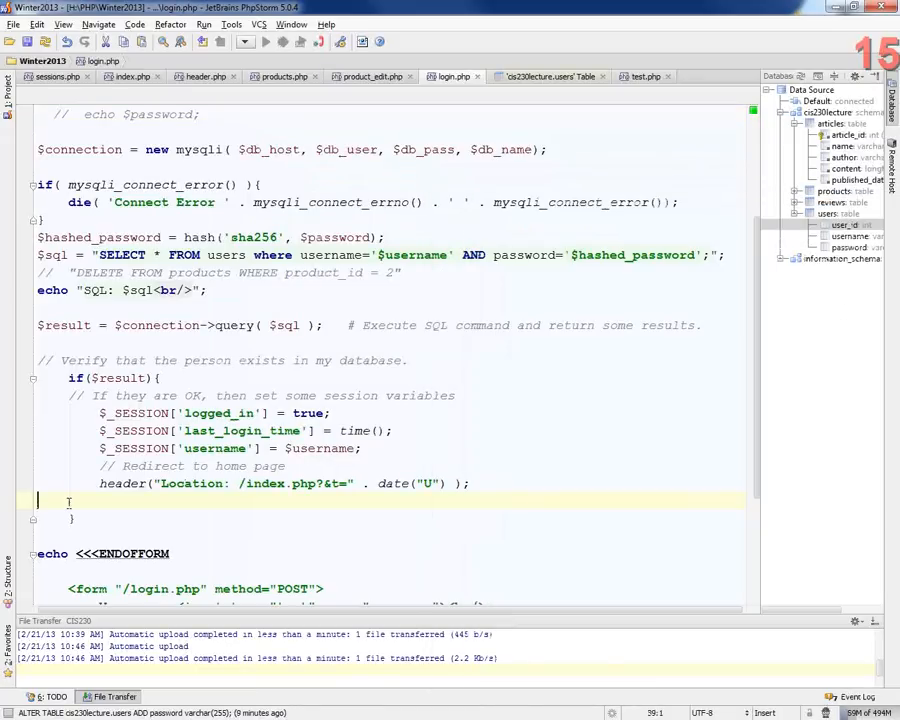
Delete the empty line after the redirect, re-upload, and return to the if($result) branch.
key(BackSpace)
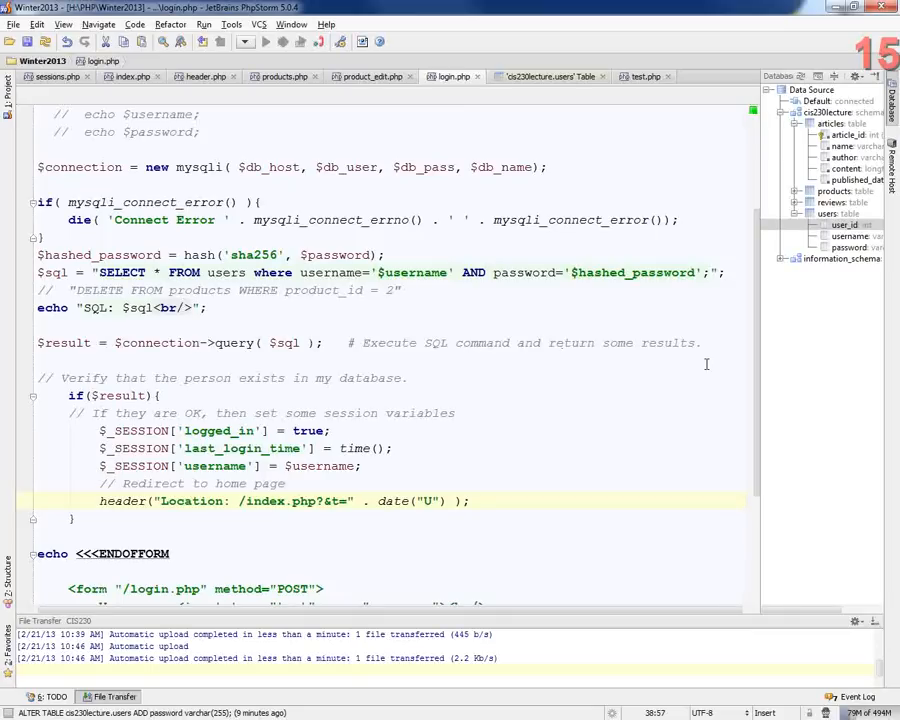
key(alt+Tab)
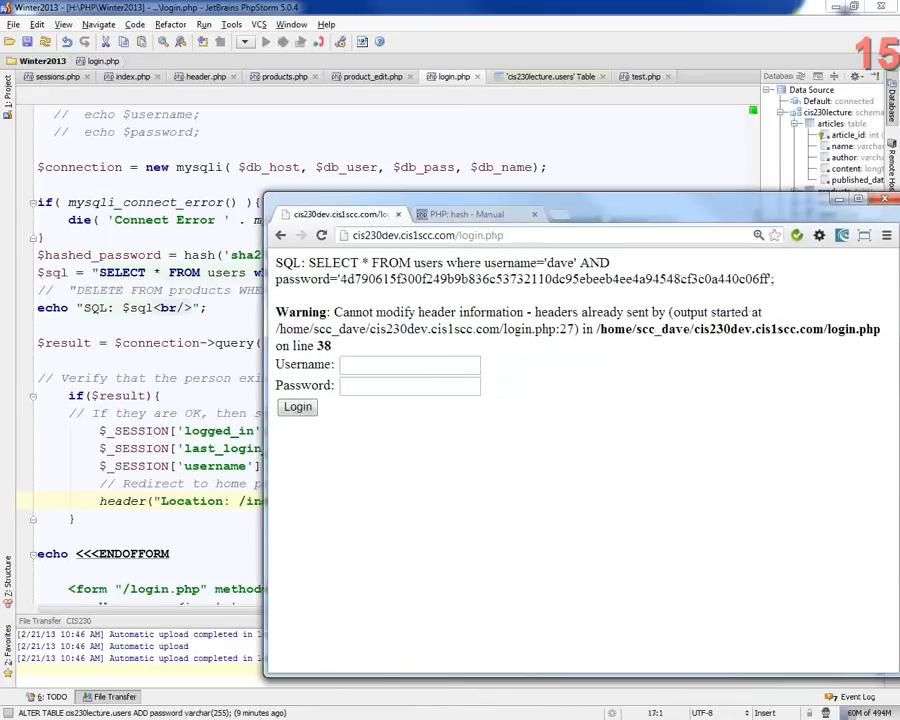
mouse_move(620, 205)
mouse_down()
mouse_move(786, 201)
mouse_move(611, 206)
mouse_move(865, 203)
mouse_up()
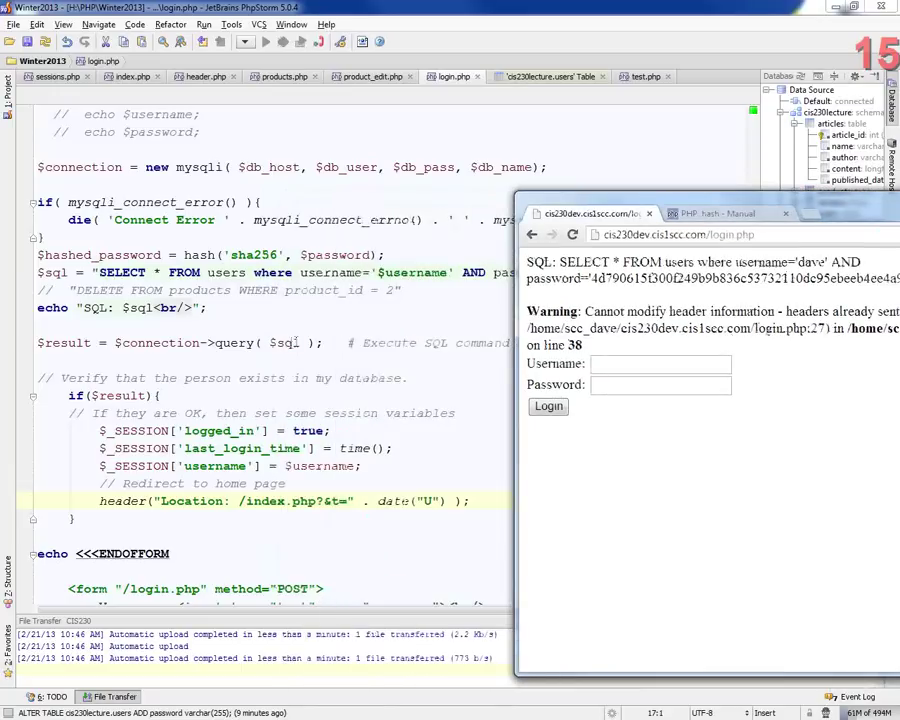
click(208, 397)
Add an echo "Logged in" line in the success branch, save, and reload the login page.
key(Return)
text(e)
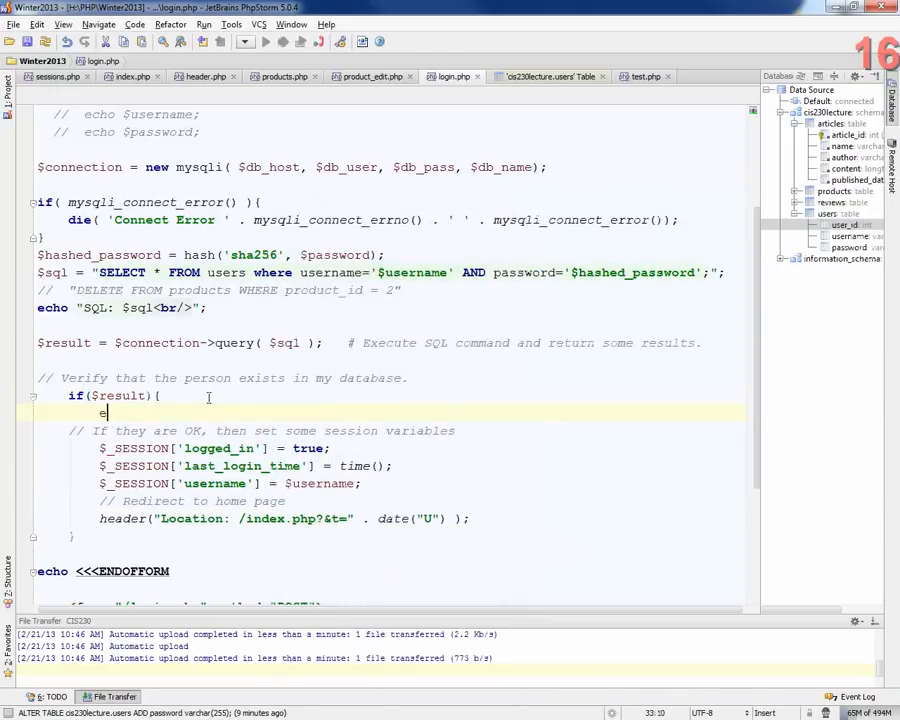
text(cho "Logg)
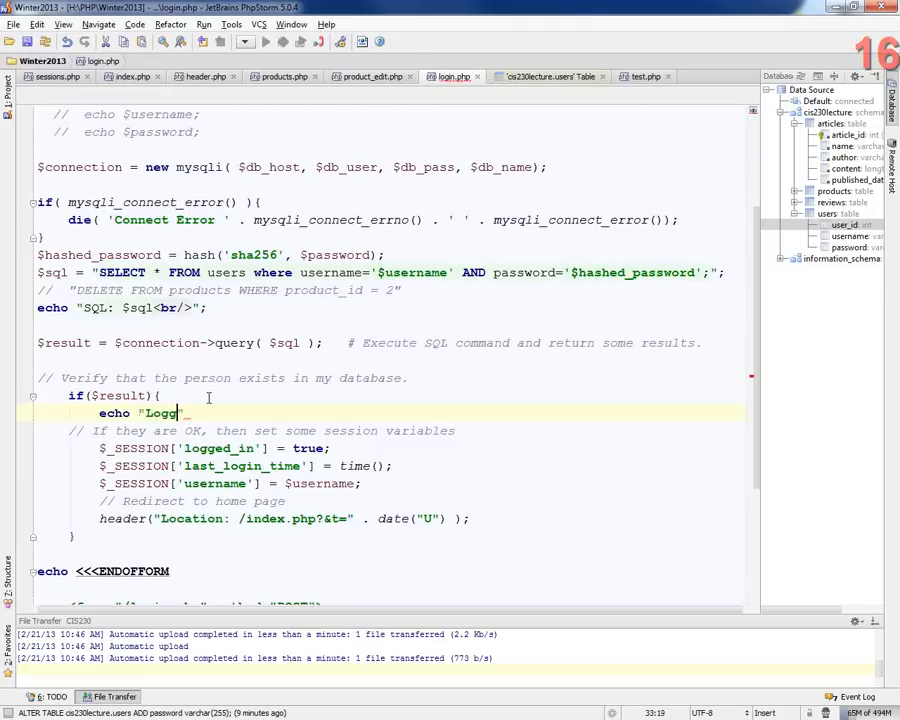
text(ed in")
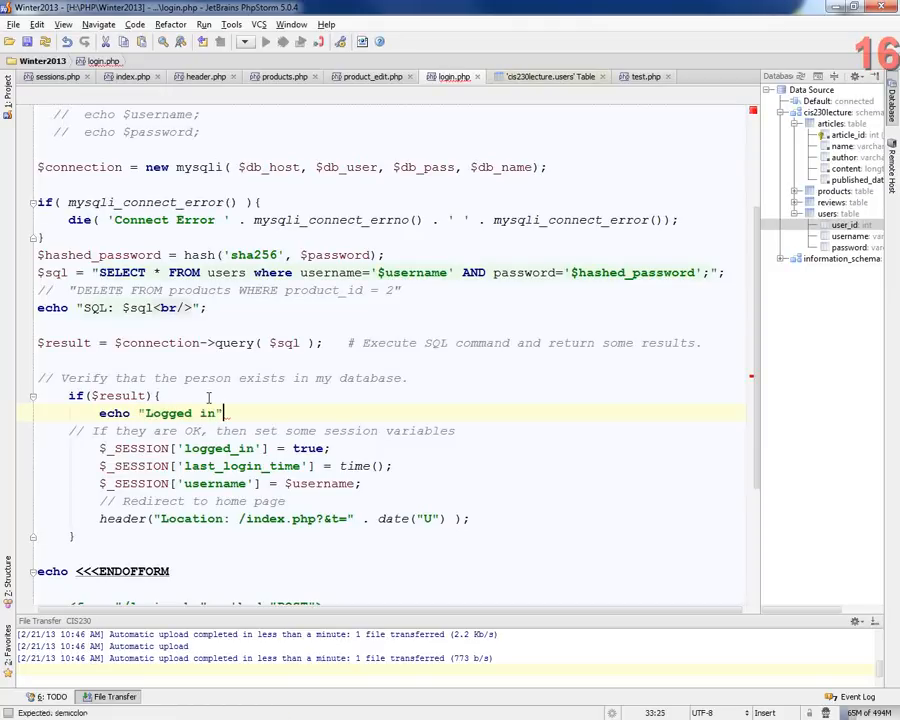
text(;)
key(alt+Tab)
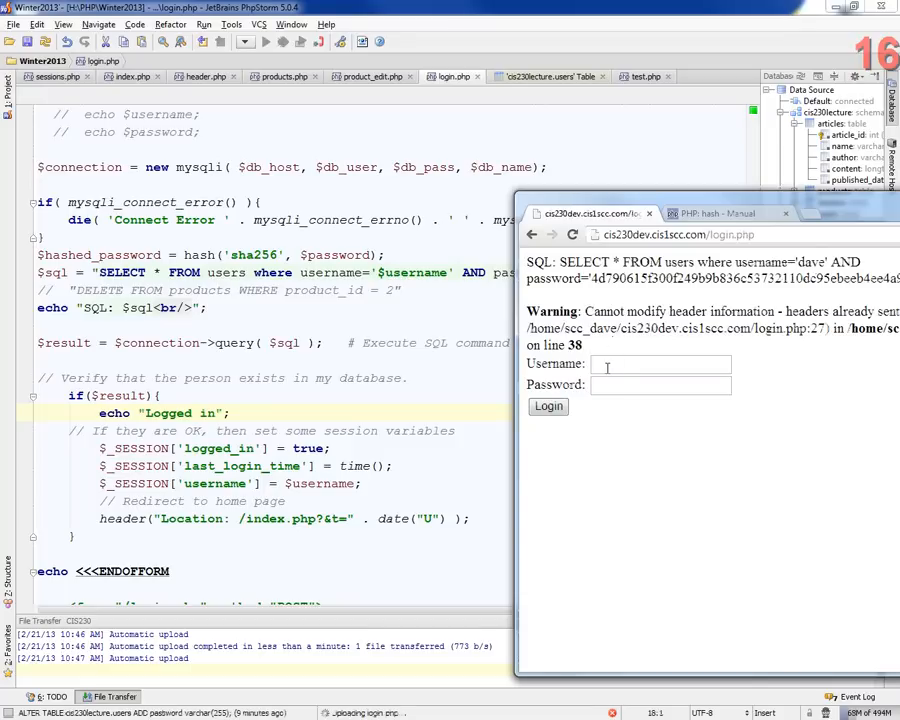
key(F5)
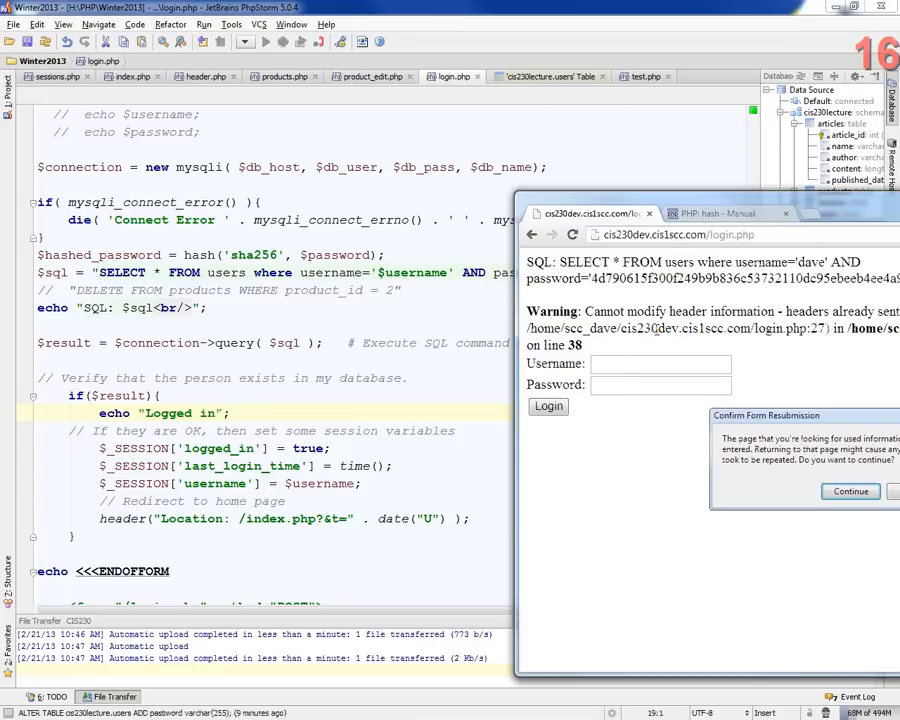
drag(615, 214, 455, 210)
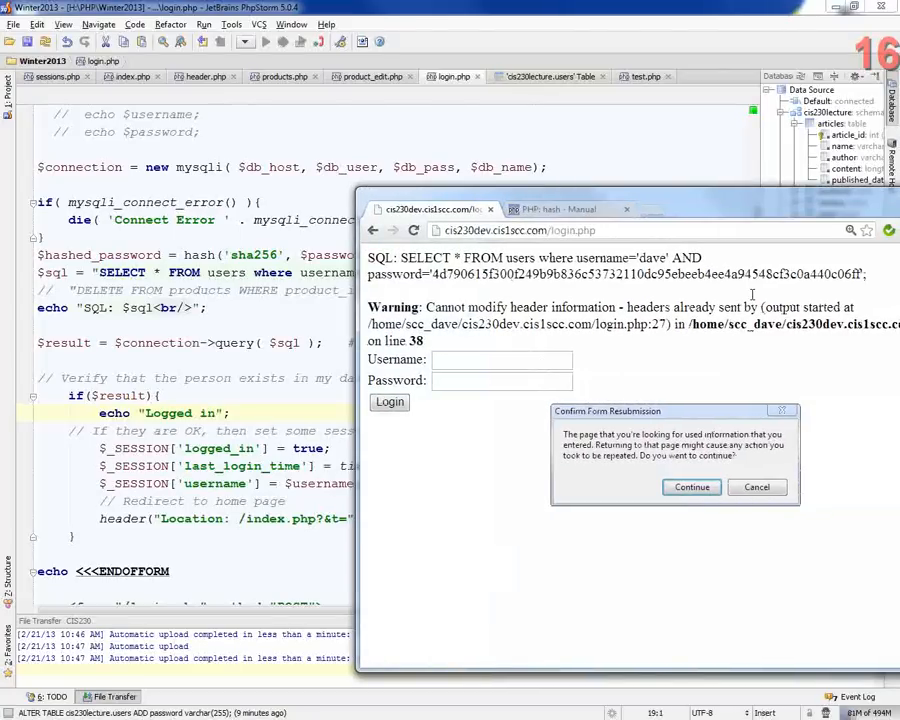
key(Return)
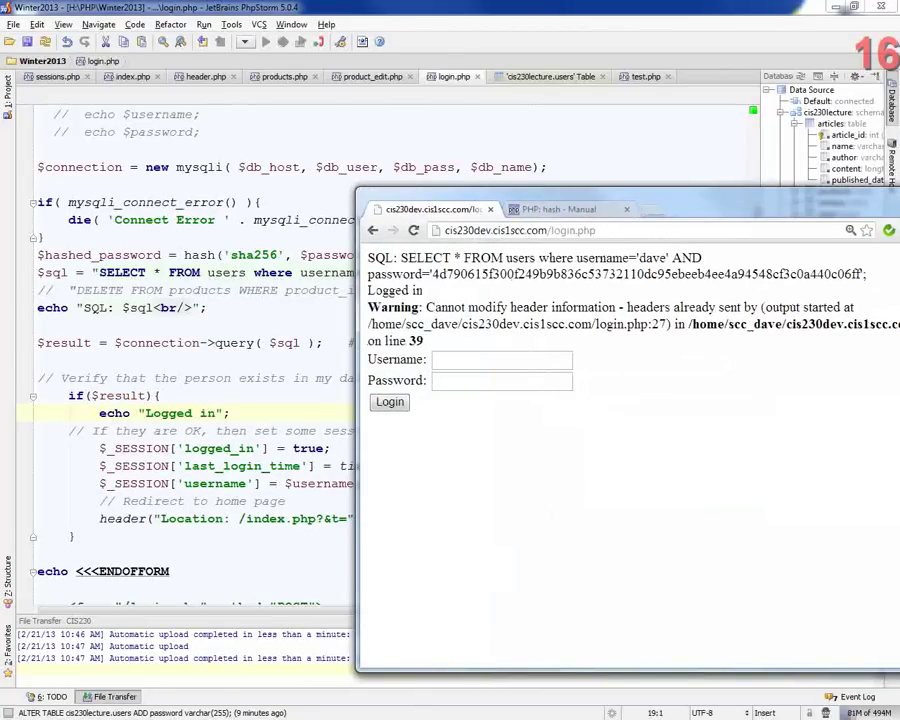
Log in as dave, inspect the Logged in message and hash output, then return to the code.
click(494, 358)
text(dave)
key(Tab)
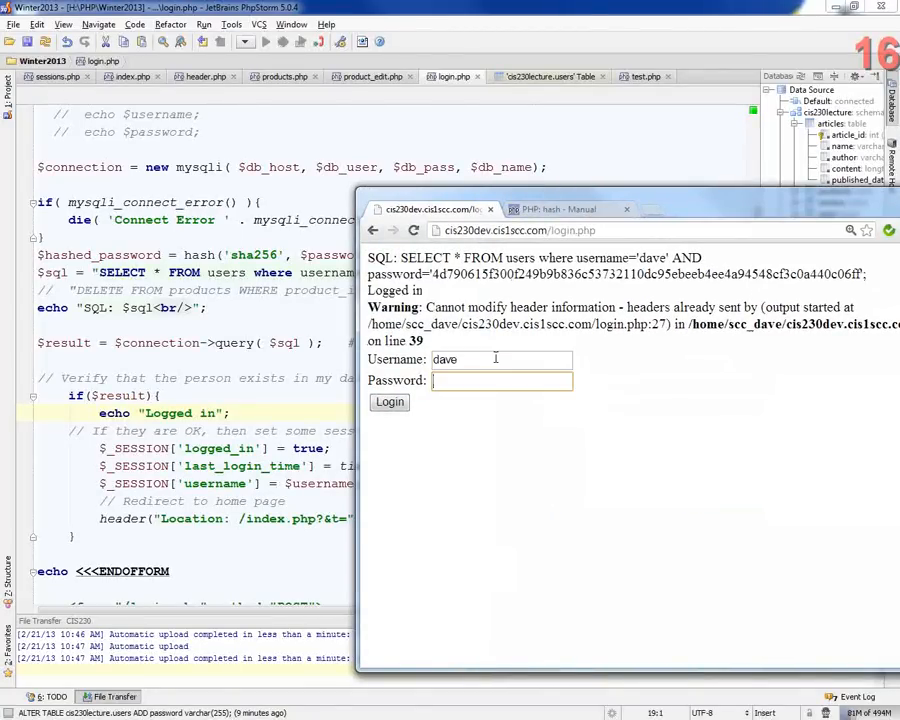
text(password)
text(1)
key(Return)
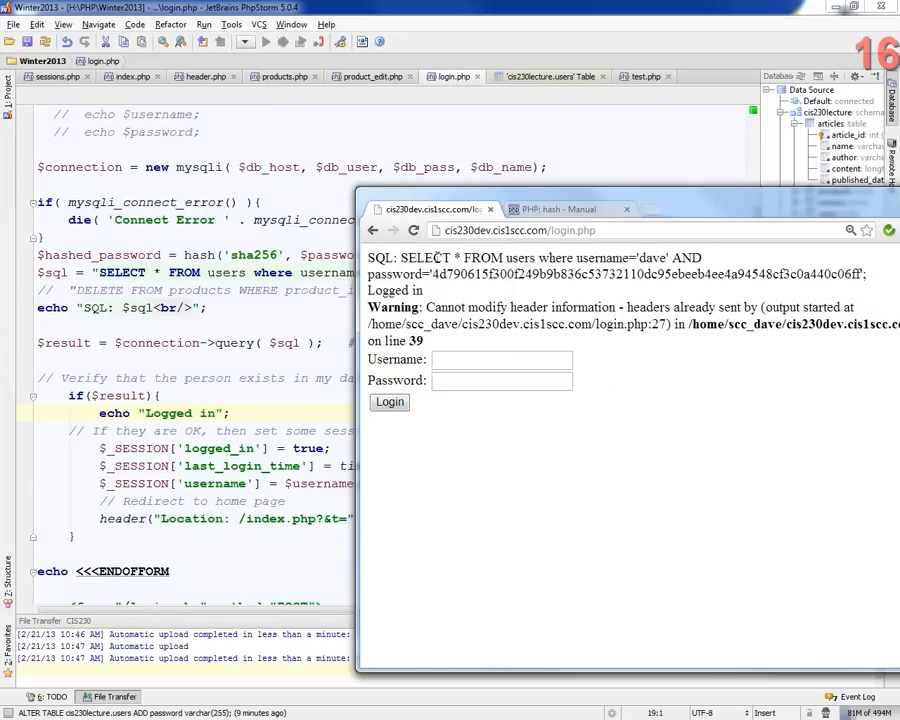
drag(424, 290, 340, 287)
click(460, 281)
mouse_move(434, 276)
mouse_down()
mouse_move(880, 272)
mouse_move(862, 275)
mouse_up()
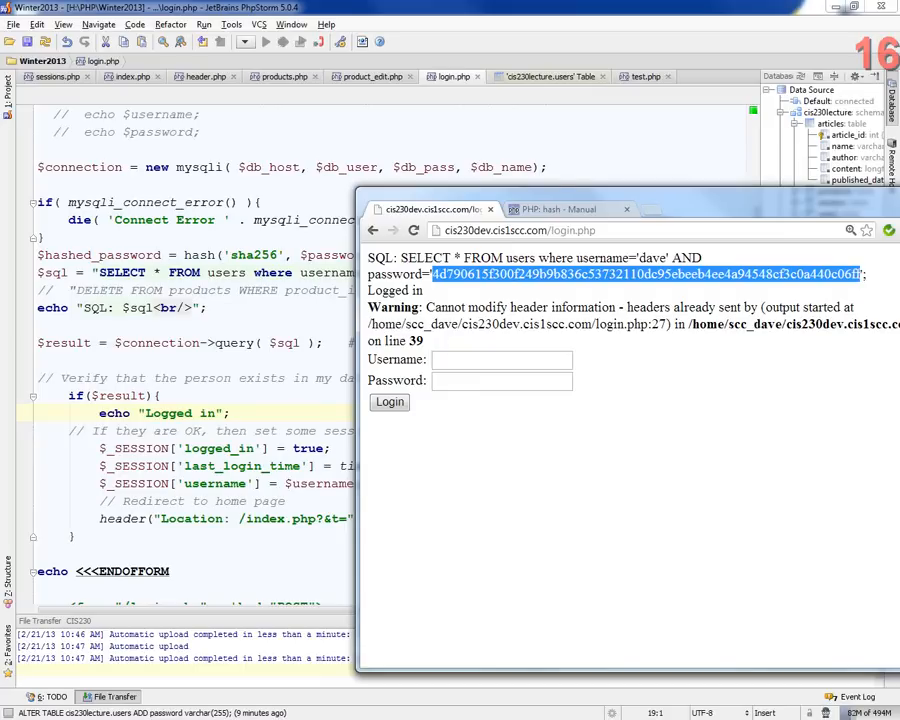
click(263, 378)
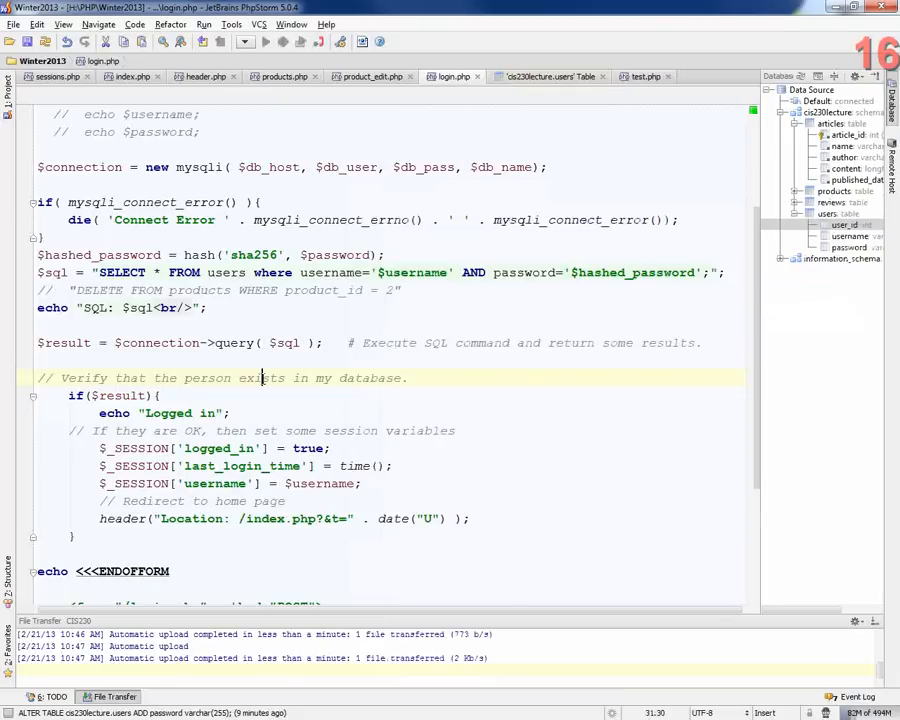
scroll(263, 378, down, 1)
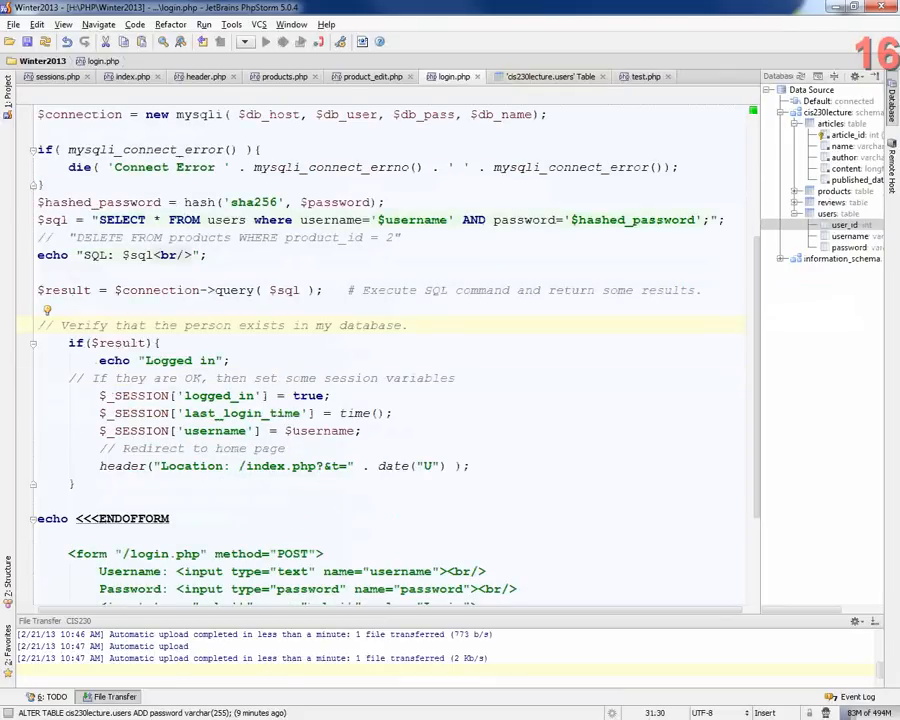
Comment out the SQL echo and the Logged in echo lines, then bring the browser forward.
click(37, 255)
text(//)
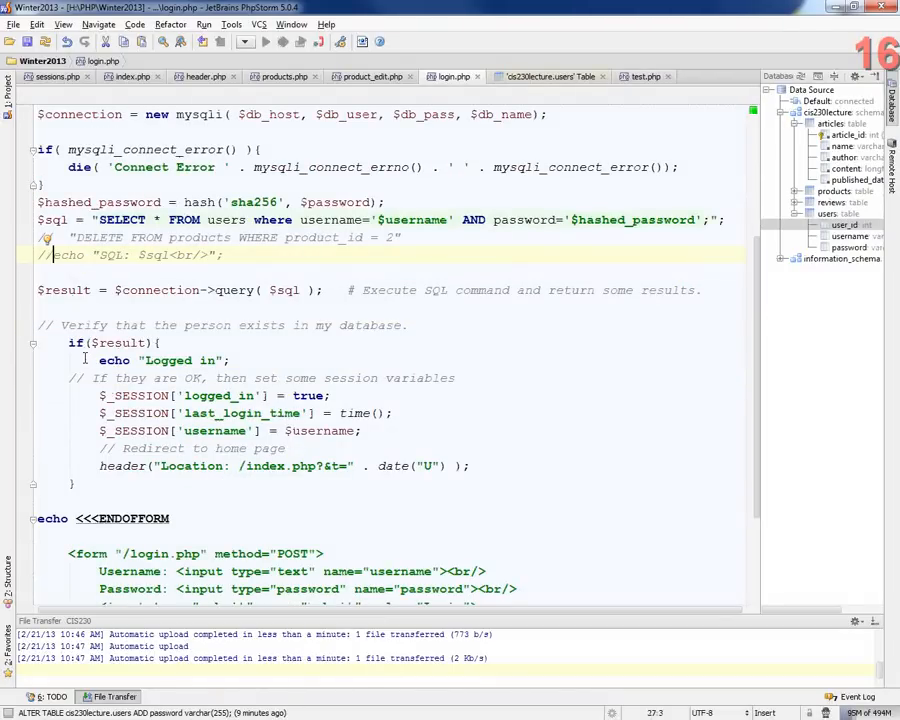
click(84, 360)
text(//)
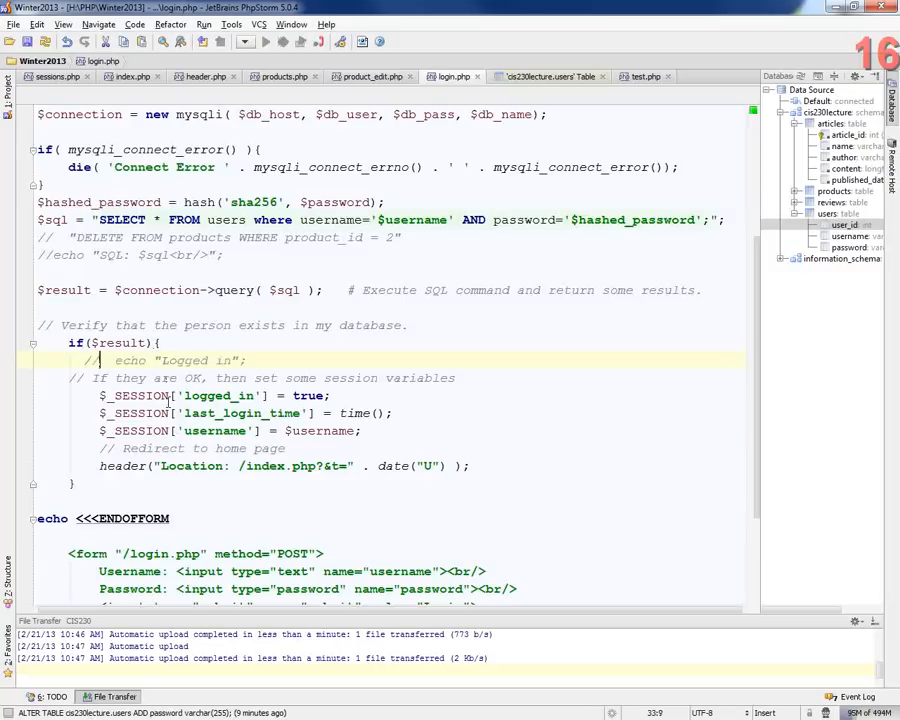
key(alt+Tab)
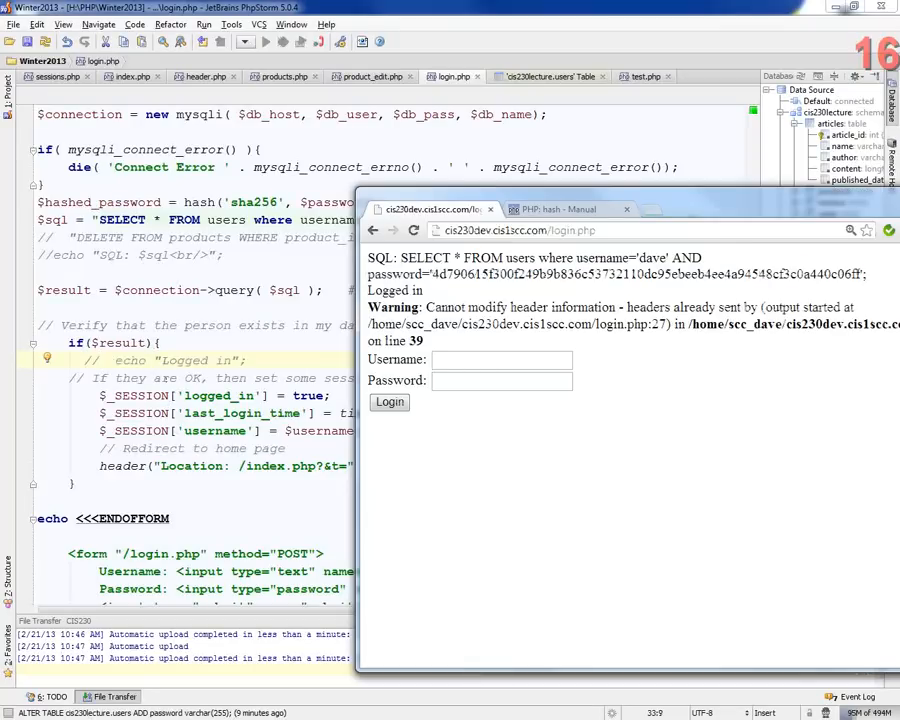
Log in as dave with the password on the login page.
drag(700, 197, 640, 181)
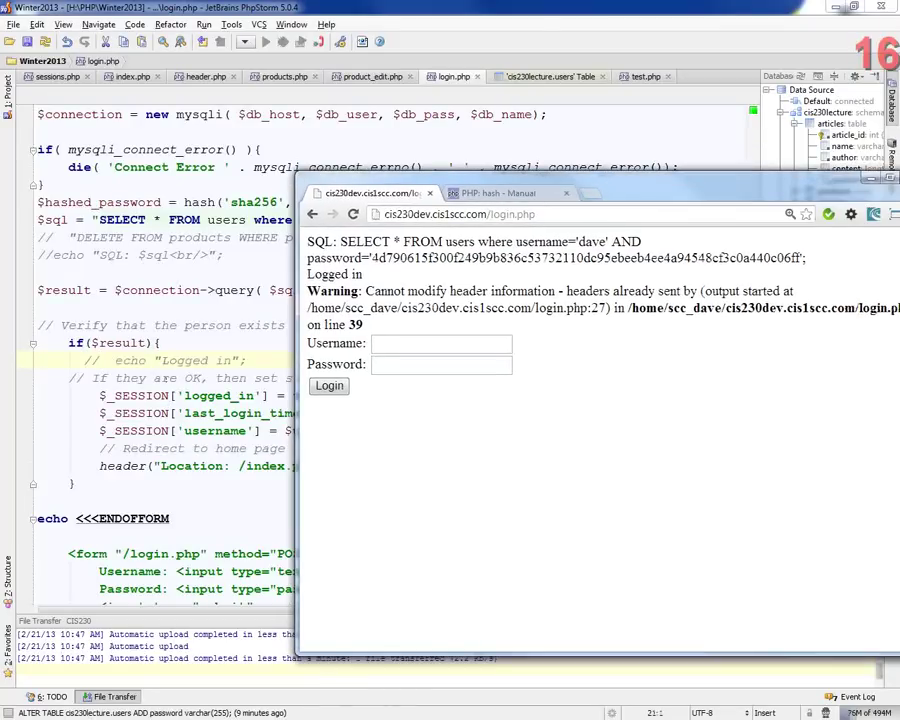
click(420, 345)
key(Tab)
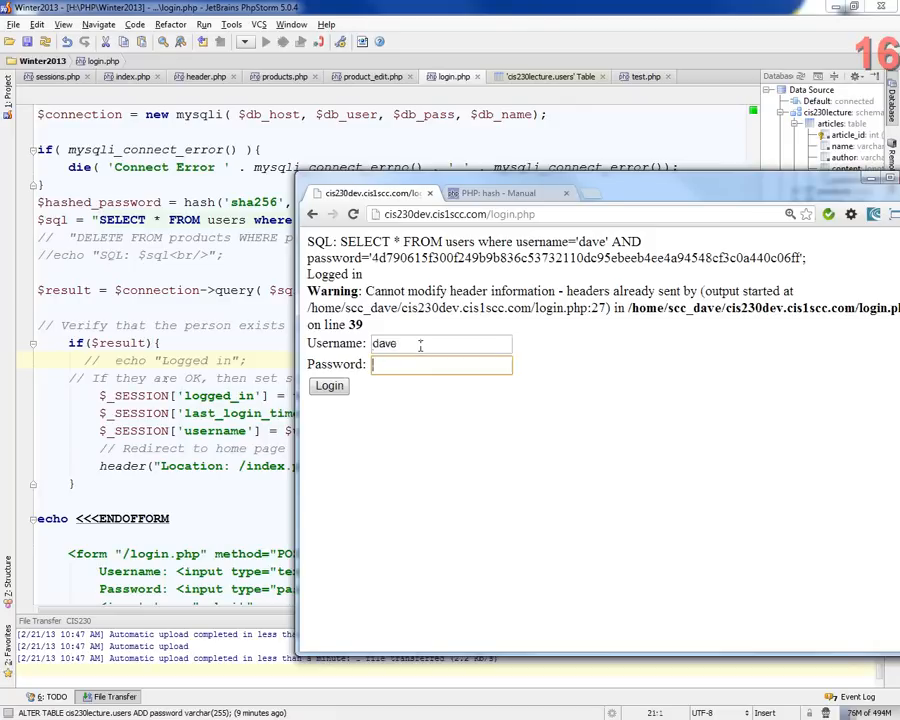
key(Return)
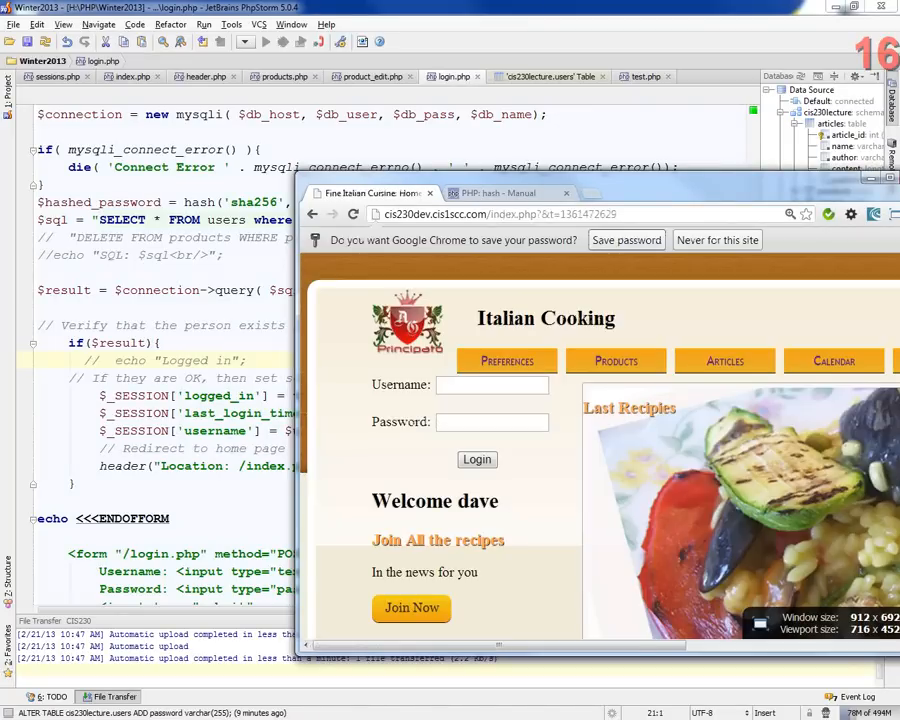
Highlight the Welcome dave heading on the home page and return to PhpStorm.
drag(700, 185, 528, 85)
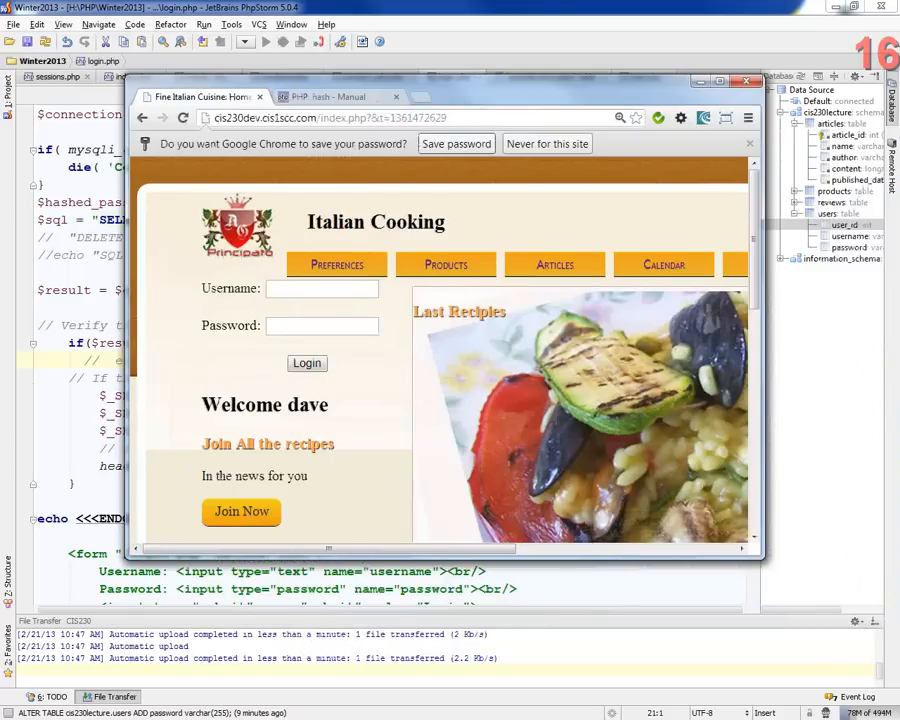
drag(330, 379, 199, 379)
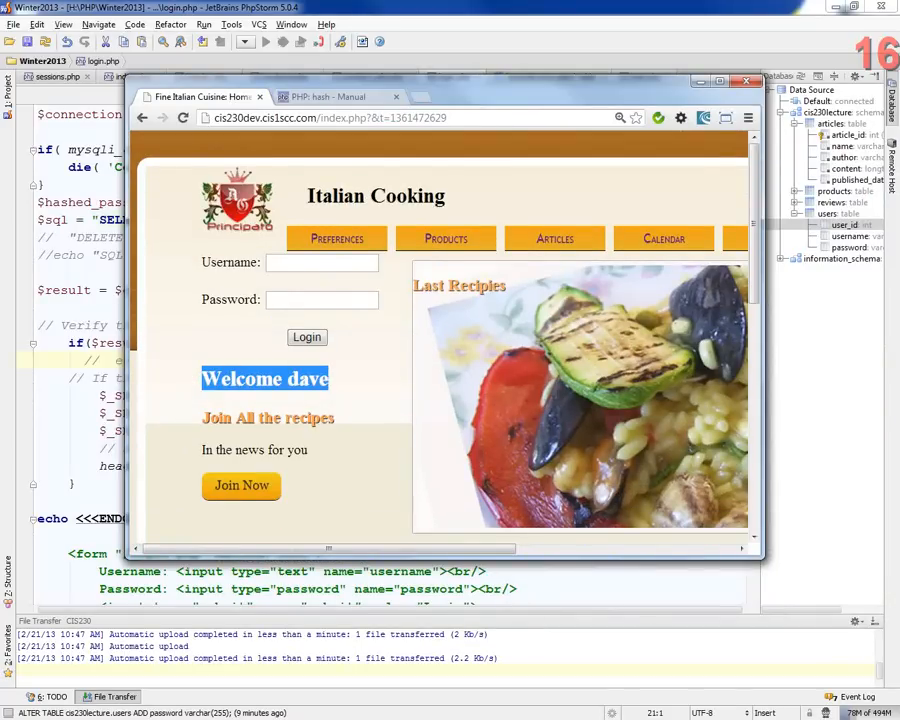
click(350, 354)
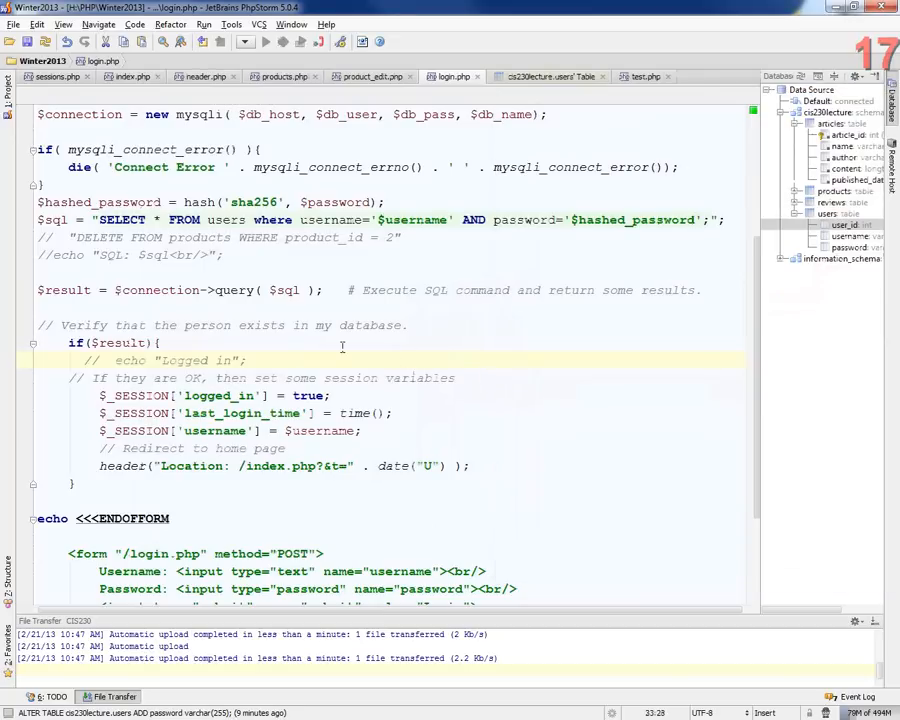
scroll(294, 305, up, 2)
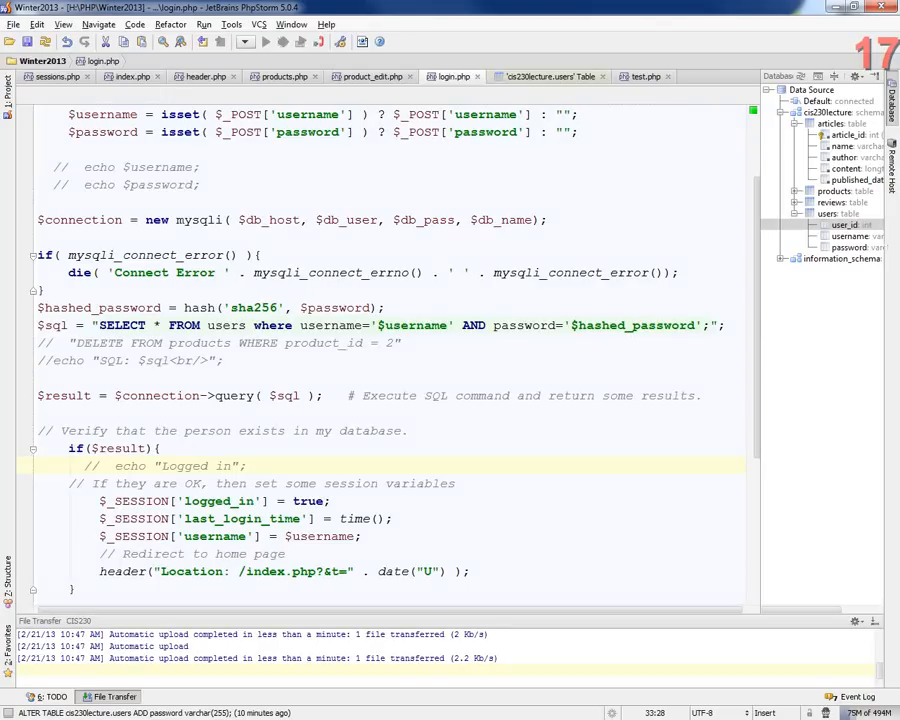
drag(760, 350, 690, 350)
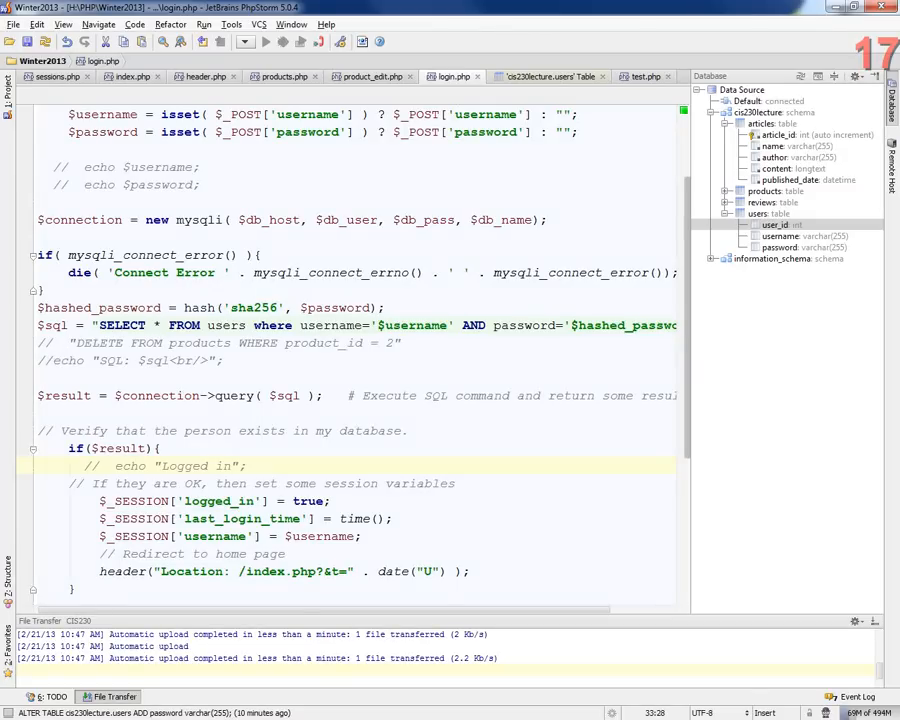
key(ctrl+a)
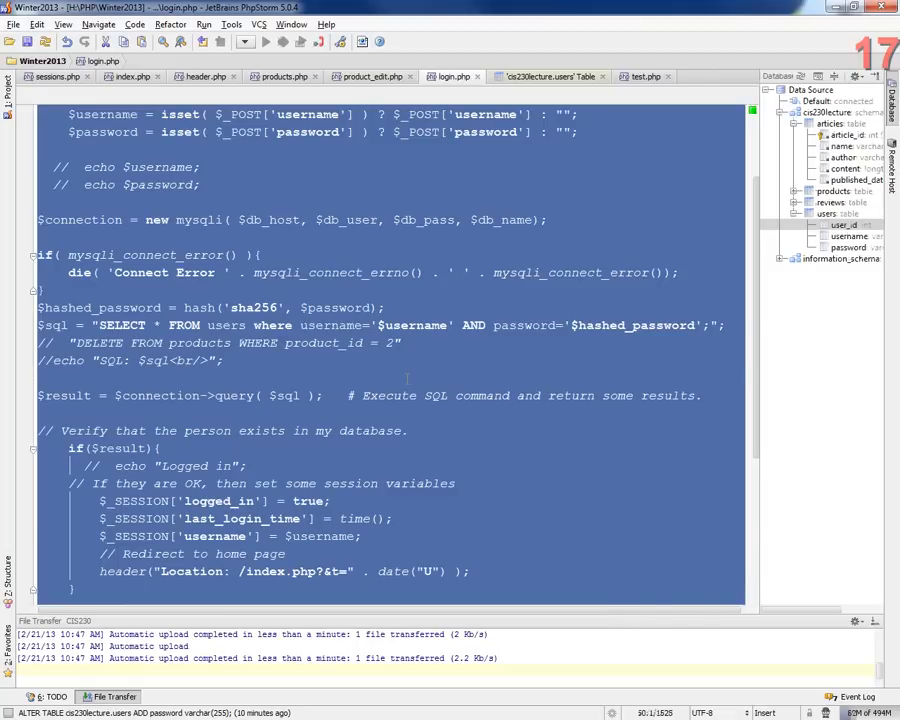
click(407, 378)
click(506, 460)
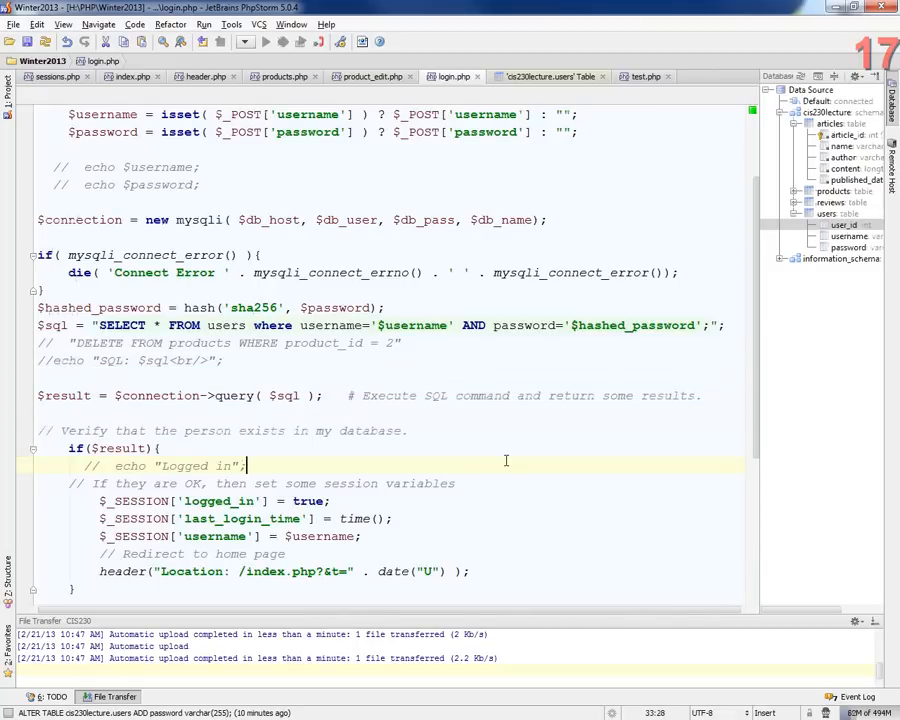